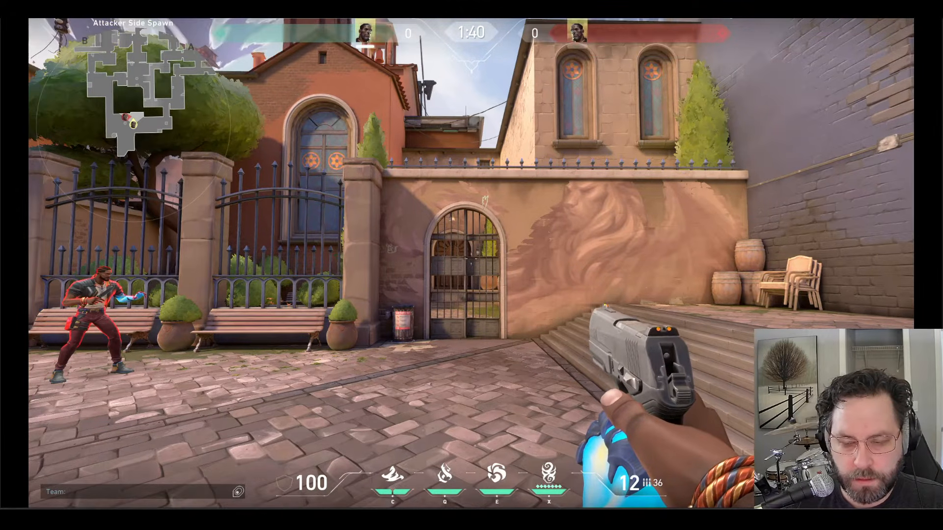
{"action": "key", "text": "e"}
{"action": "left_click", "coordinate": [470, 263]}
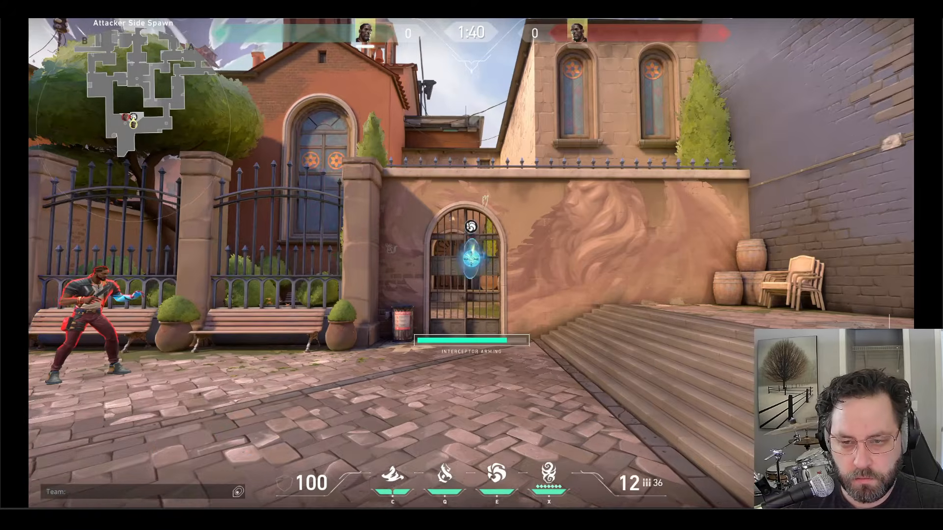
{"action": "key", "text": "w"}
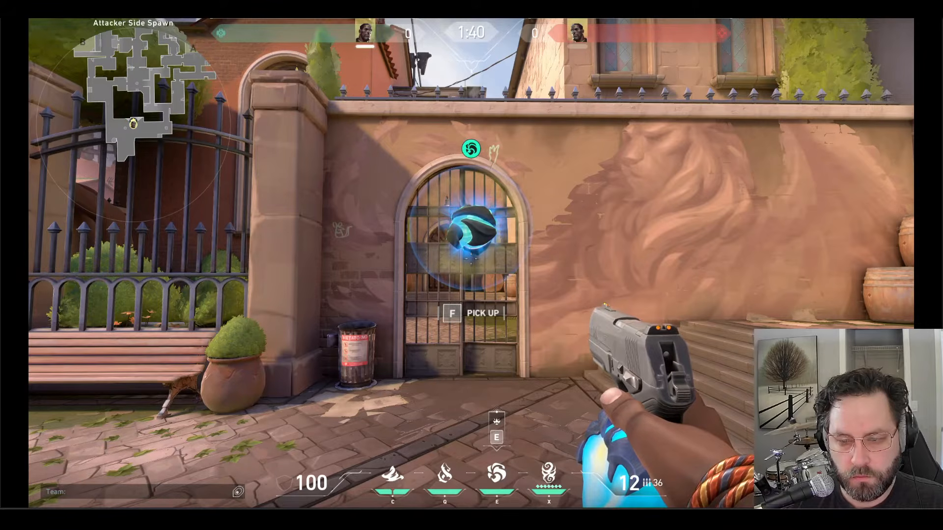
{"action": "key", "text": "s"}
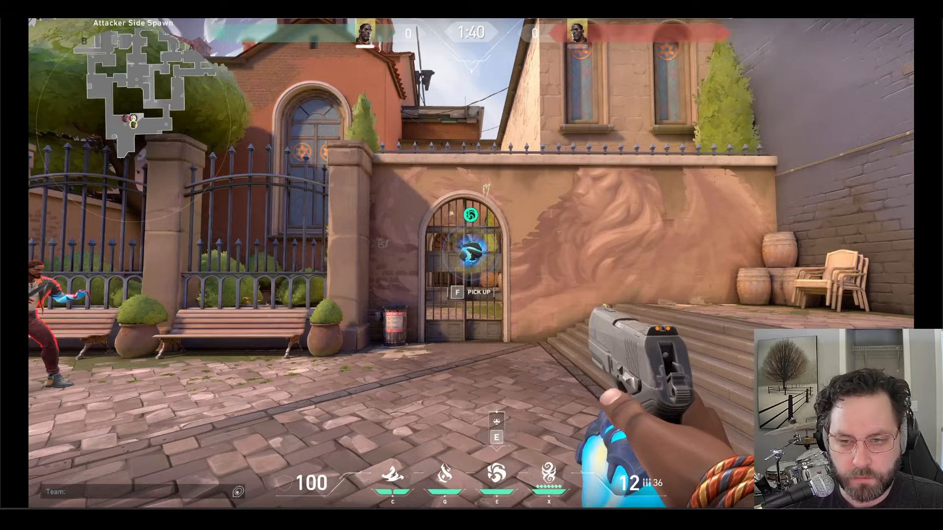
{"action": "key", "text": "e"}
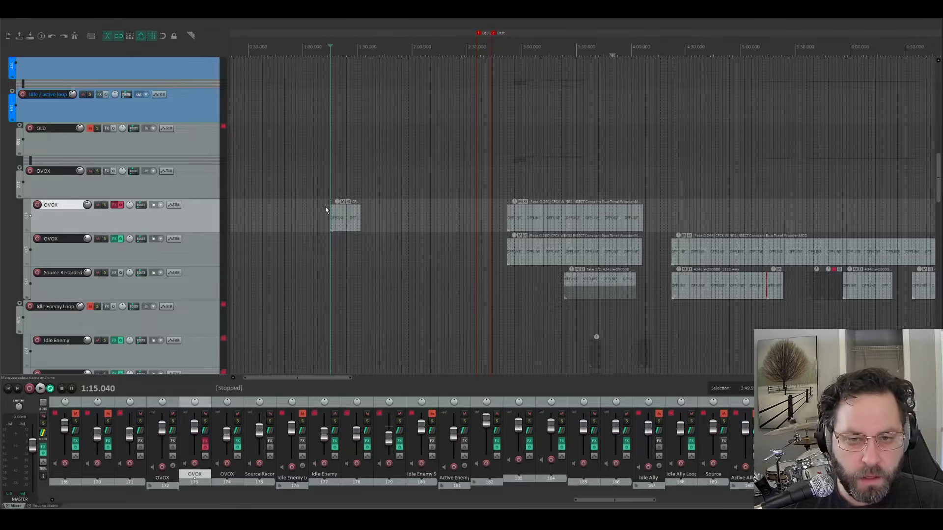
Play the short insect buzz clip on the upper OVOX track from its beginning at 1:15.040
{"action": "left_click", "coordinate": [325, 209]}
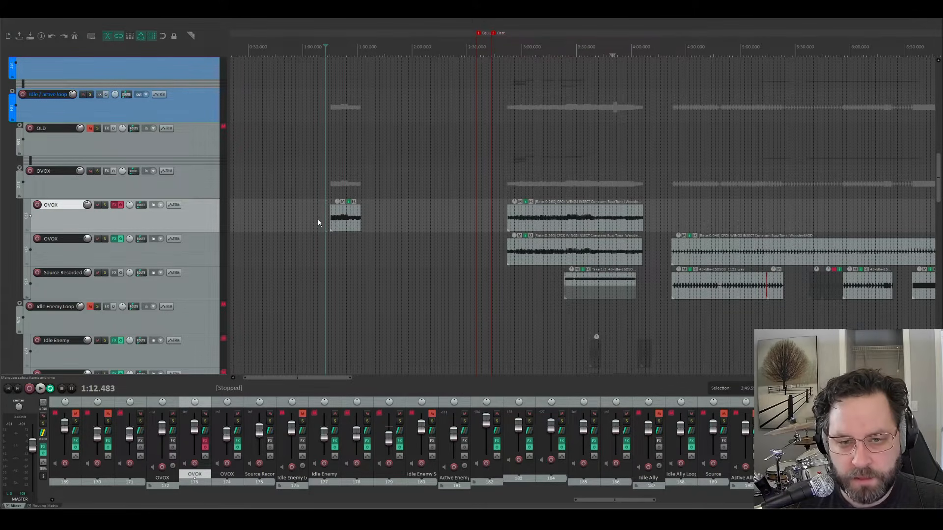
{"action": "left_click", "coordinate": [319, 219]}
{"action": "left_click", "coordinate": [325, 210]}
{"action": "key", "text": "Tab"}
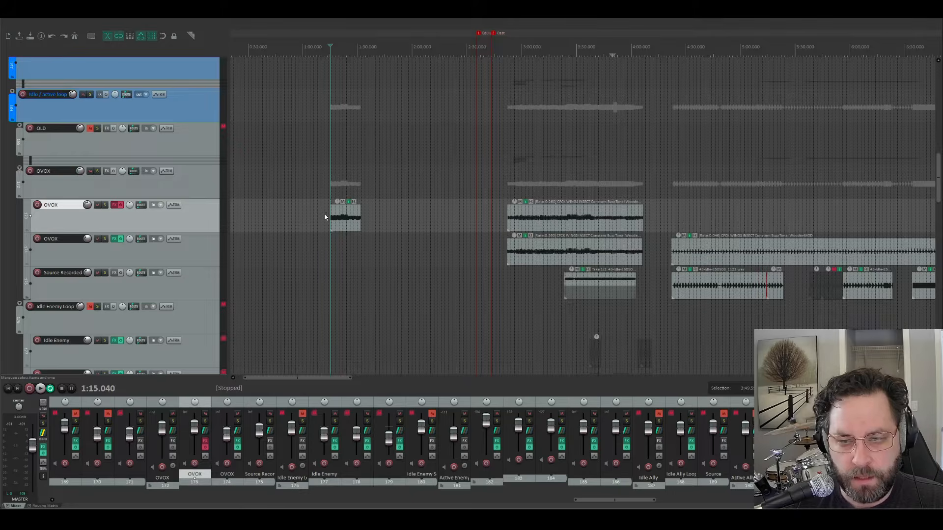
{"action": "scroll", "coordinate": [325, 214], "scroll_direction": "up", "scroll_amount": 6}
{"action": "scroll", "coordinate": [320, 217], "scroll_direction": "right", "scroll_amount": 5}
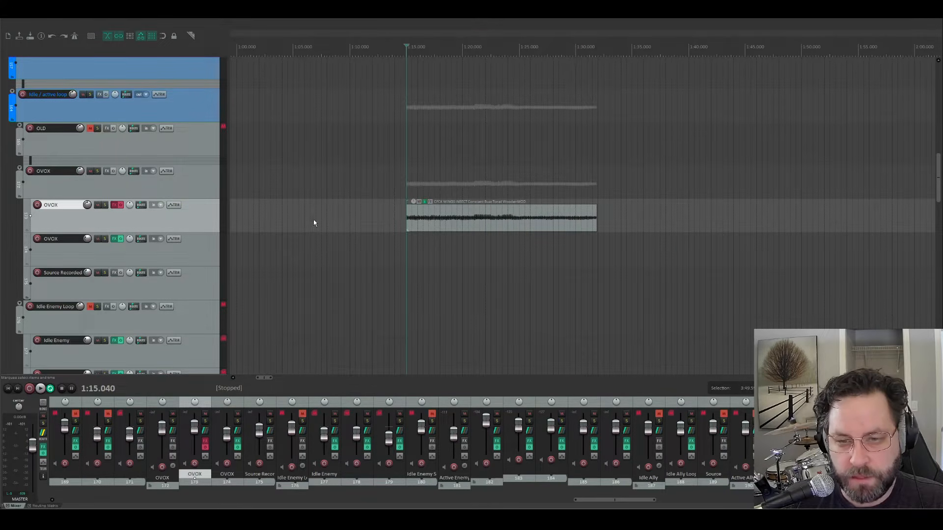
{"action": "left_click", "coordinate": [476, 218]}
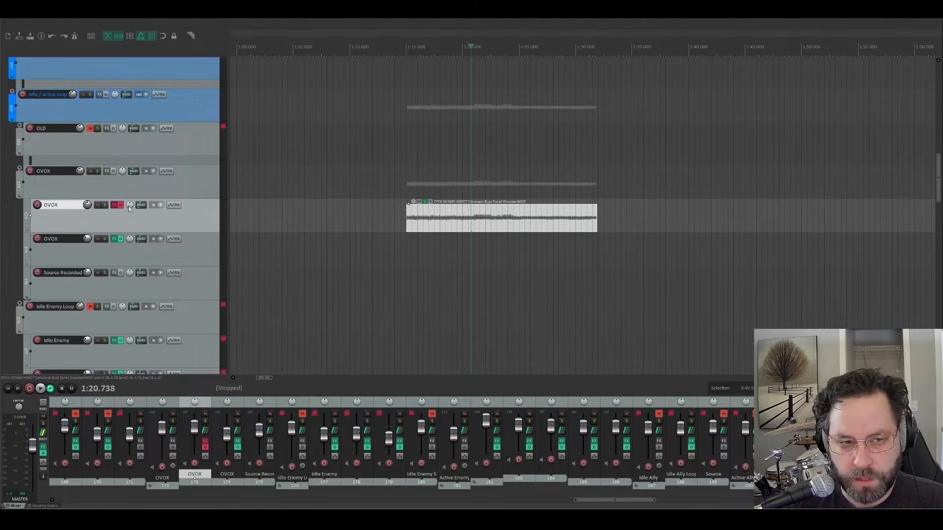
{"action": "left_click", "coordinate": [367, 219]}
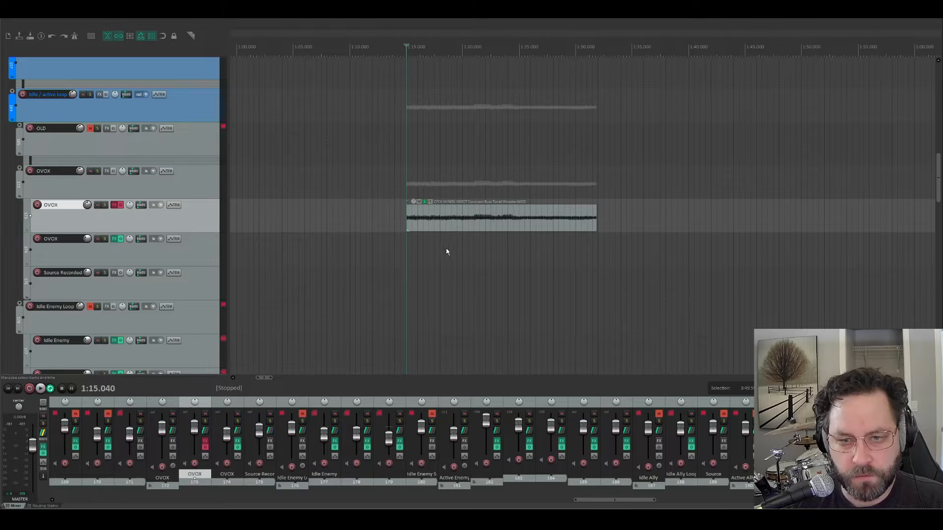
{"action": "key", "text": "space"}
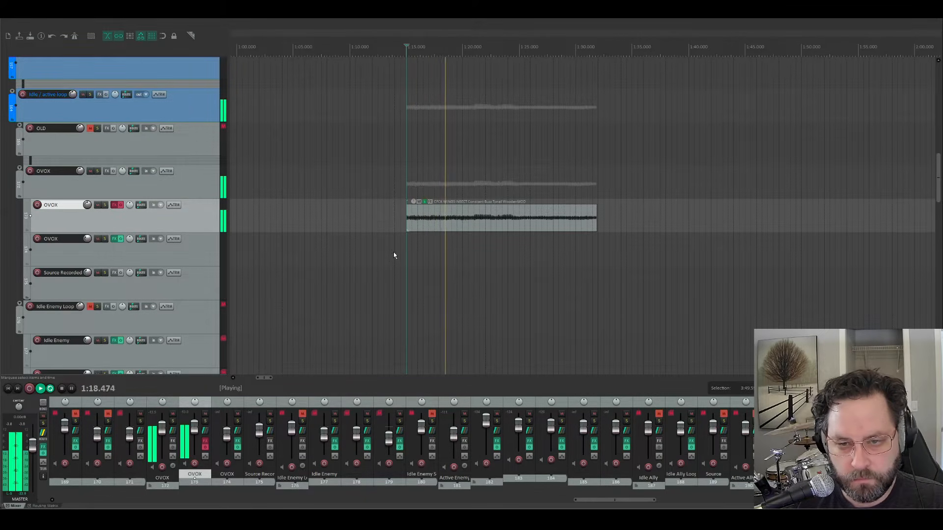
{"action": "key", "text": "space"}
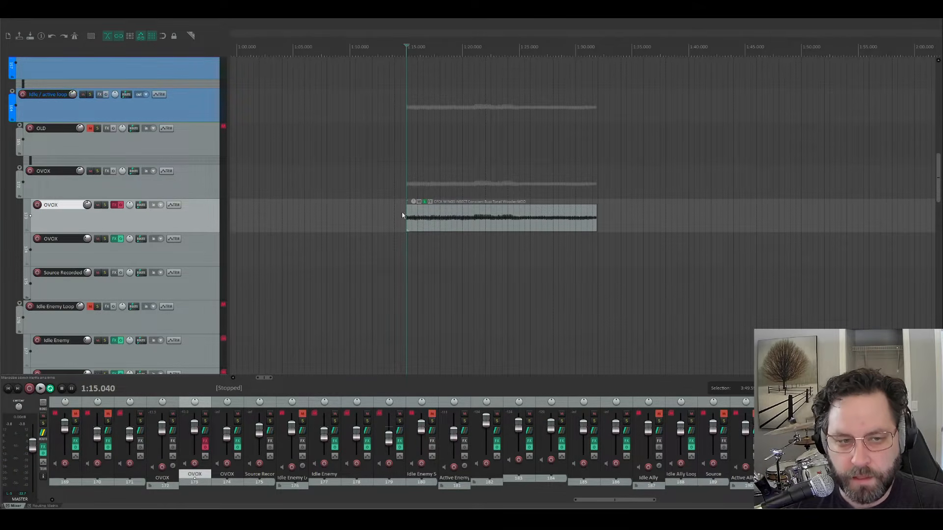
Try extending the end of the short insect buzz clip to just before the next clip and moving the whole clip earlier
{"action": "left_click", "coordinate": [617, 215]}
{"action": "scroll", "coordinate": [617, 216], "scroll_direction": "down", "scroll_amount": 1}
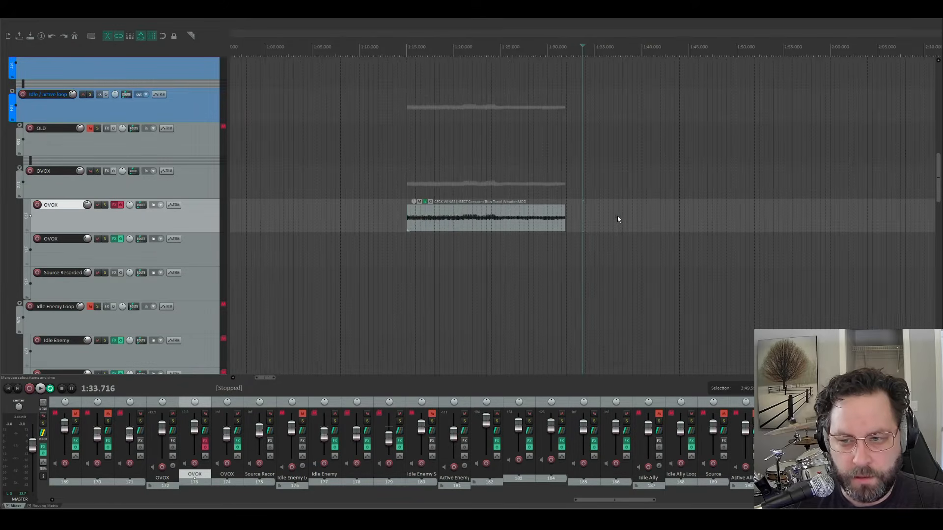
{"action": "scroll", "coordinate": [614, 217], "scroll_direction": "down", "scroll_amount": 4}
{"action": "left_click", "coordinate": [507, 211]}
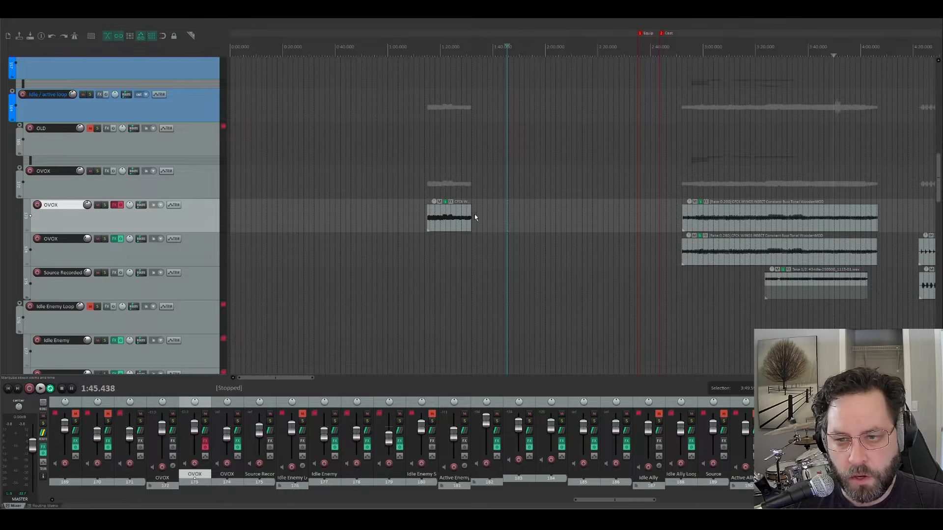
{"action": "left_click_drag", "start_coordinate": [470, 215], "coordinate": [655, 217]}
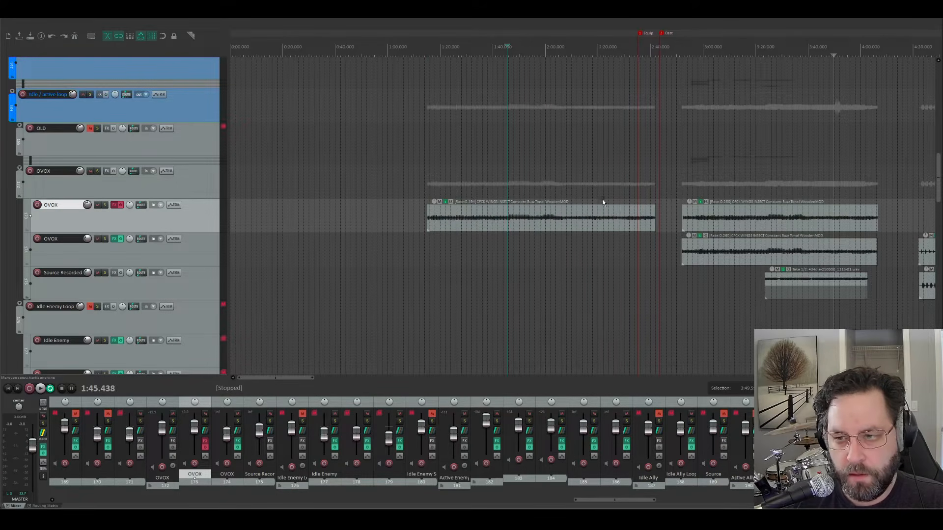
{"action": "left_click_drag", "start_coordinate": [527, 230], "coordinate": [426, 210]}
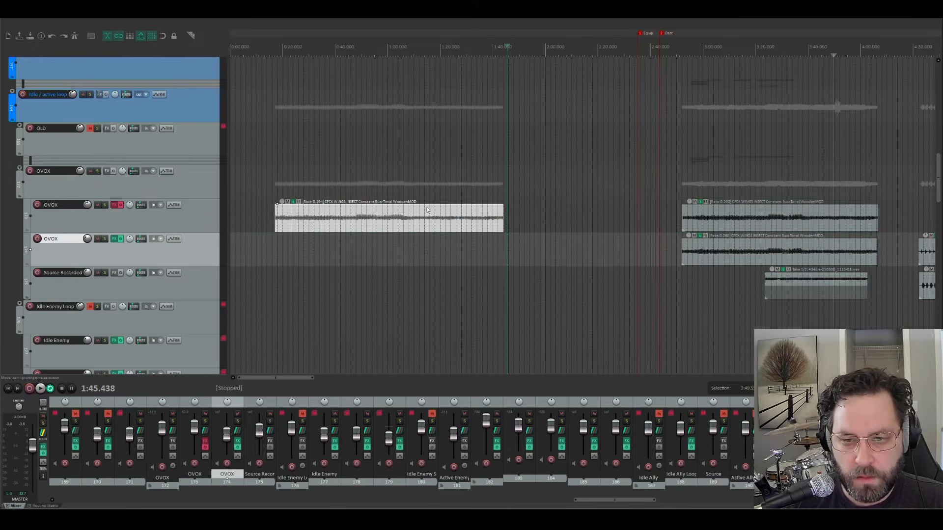
Undo the extension and the move of the short insect buzz clip on the upper OVOX track
{"action": "left_click", "coordinate": [743, 211]}
{"action": "scroll", "coordinate": [553, 225], "scroll_direction": "right", "scroll_amount": 3}
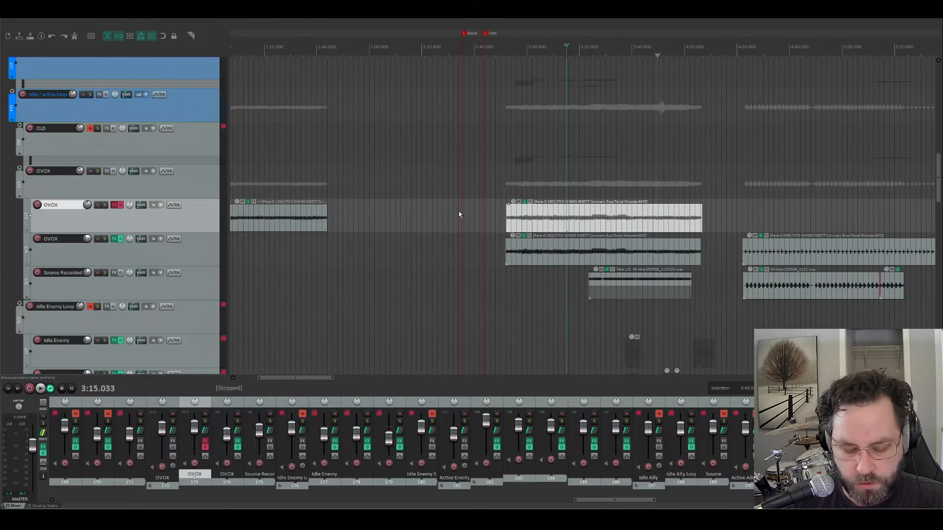
{"action": "key", "text": "ctrl+z"}
{"action": "key", "text": "ctrl+z"}
{"action": "key", "text": "ctrl+z"}
{"action": "key", "text": "ctrl+z"}
{"action": "key", "text": "ctrl+z"}
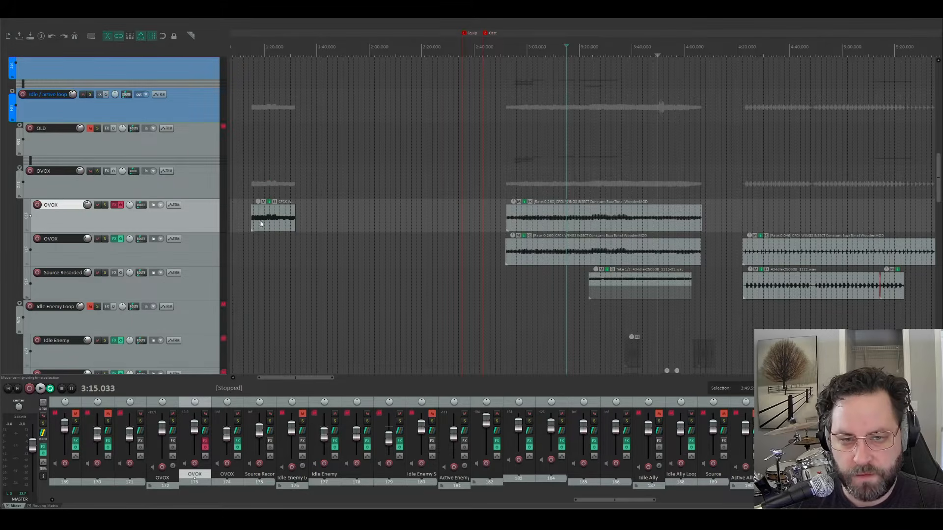
Solo the upper OVOX track and play its longer insect buzz clip from the start without effects
{"action": "left_click", "coordinate": [535, 223]}
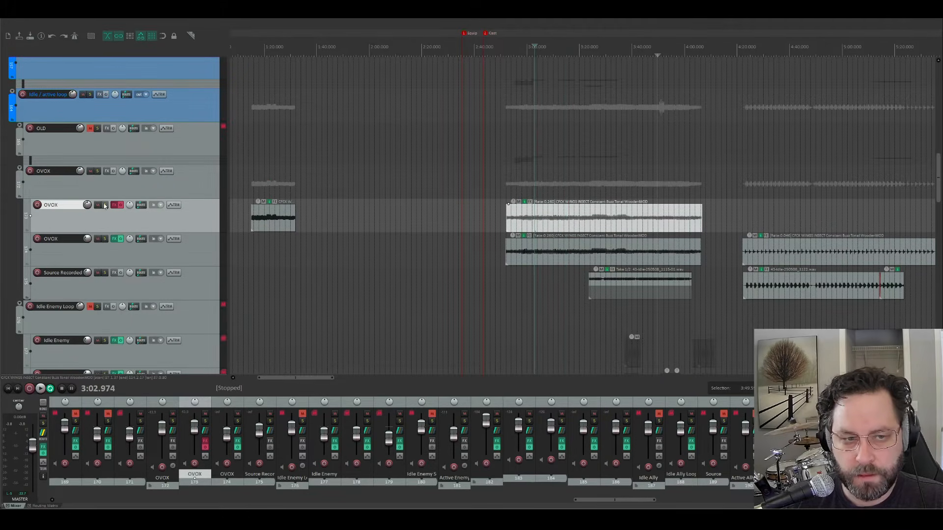
{"action": "left_click", "coordinate": [104, 205]}
{"action": "left_click", "coordinate": [468, 216]}
{"action": "key", "text": "space"}
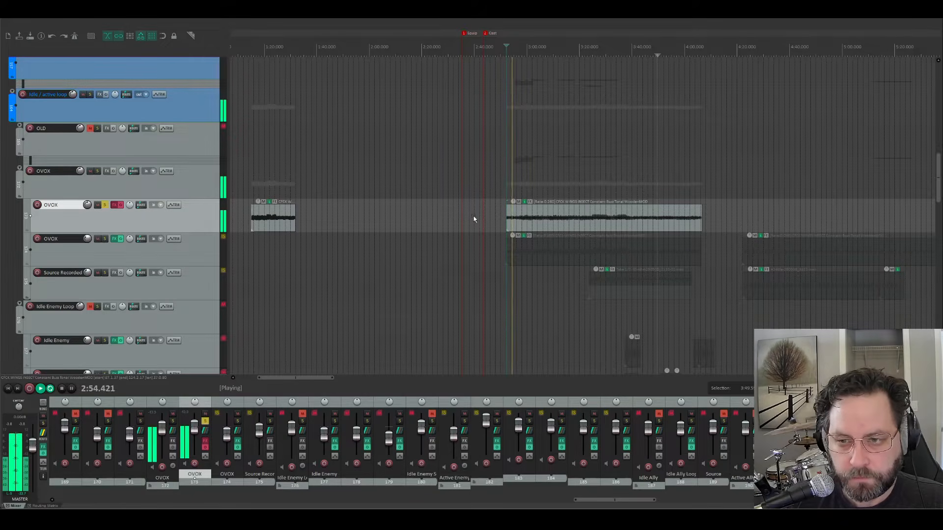
{"action": "key", "text": "space"}
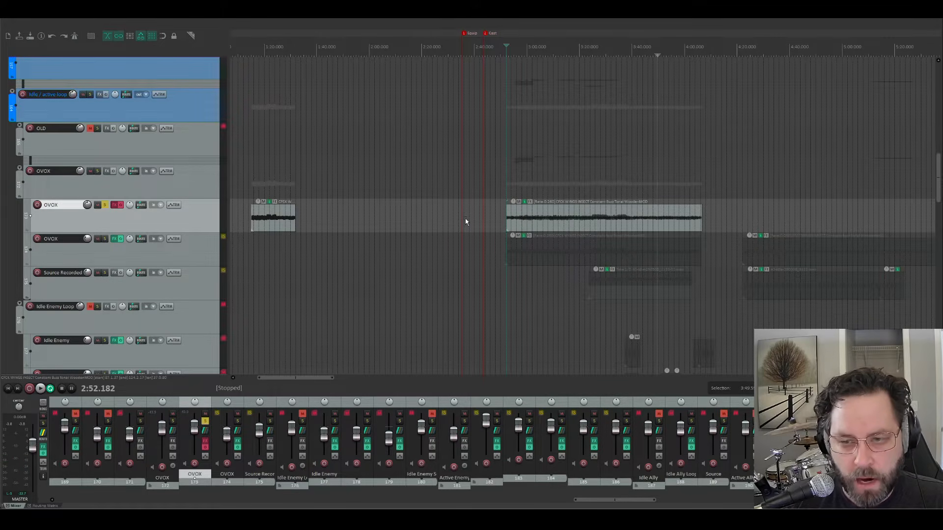
Enable the effects on the upper OVOX track and open its FX chain at the OVox plugin
{"action": "left_click", "coordinate": [121, 206]}
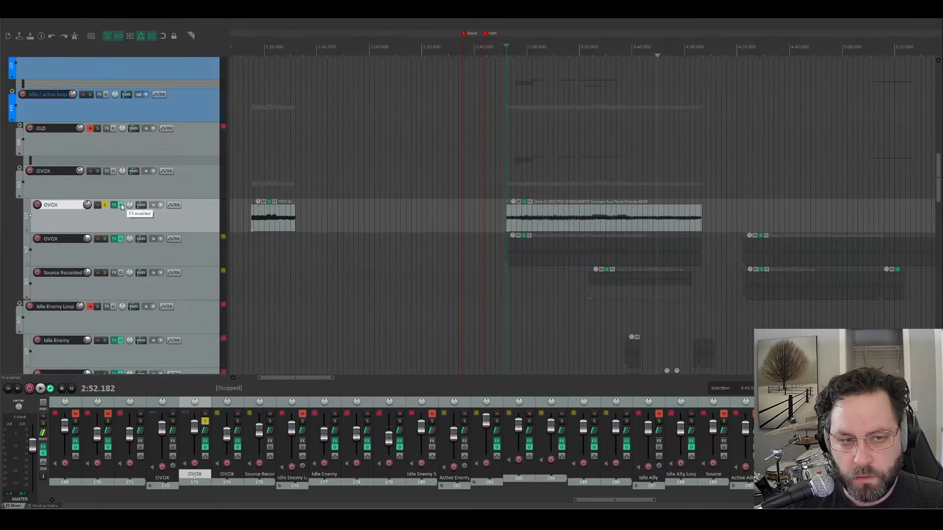
{"action": "left_click", "coordinate": [116, 206]}
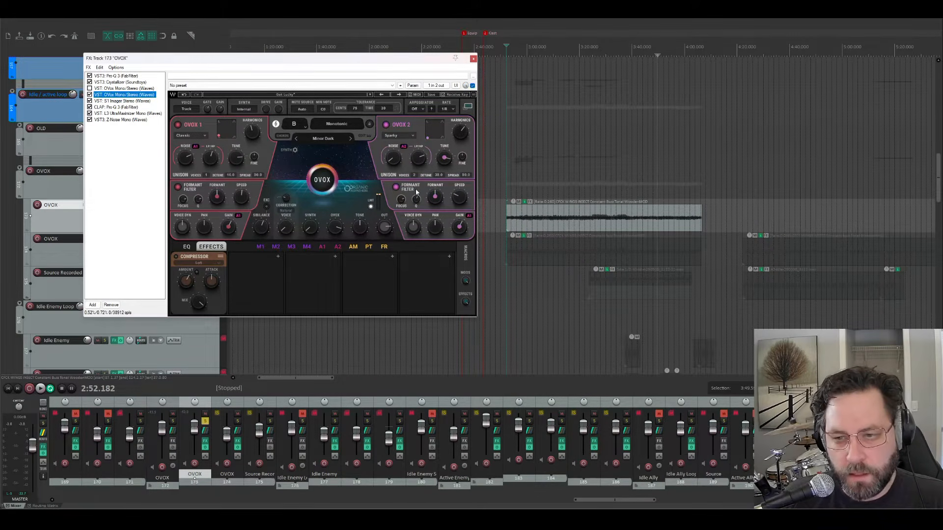
{"action": "mouse_move", "coordinate": [418, 201]}
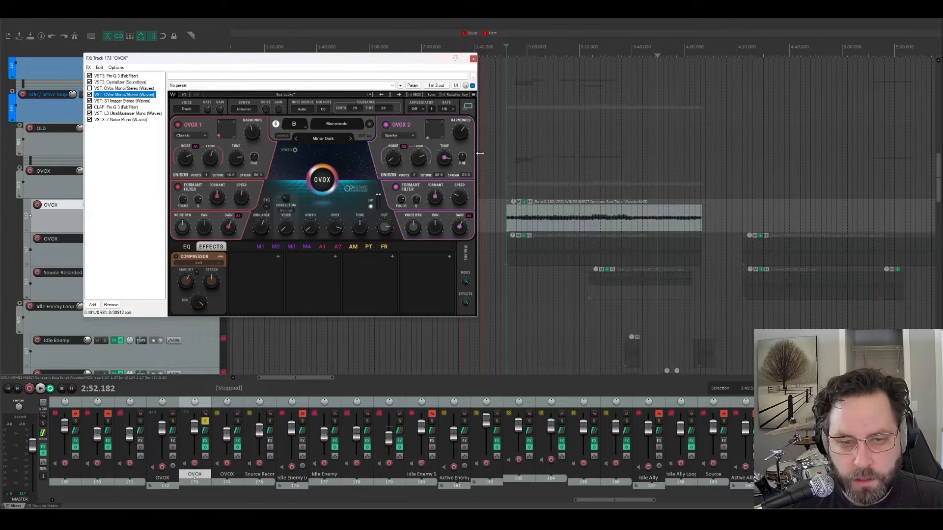
Audition the processed insect buzz clip from its middle at 3:25.969 and close the FX chain
{"action": "key", "text": "space"}
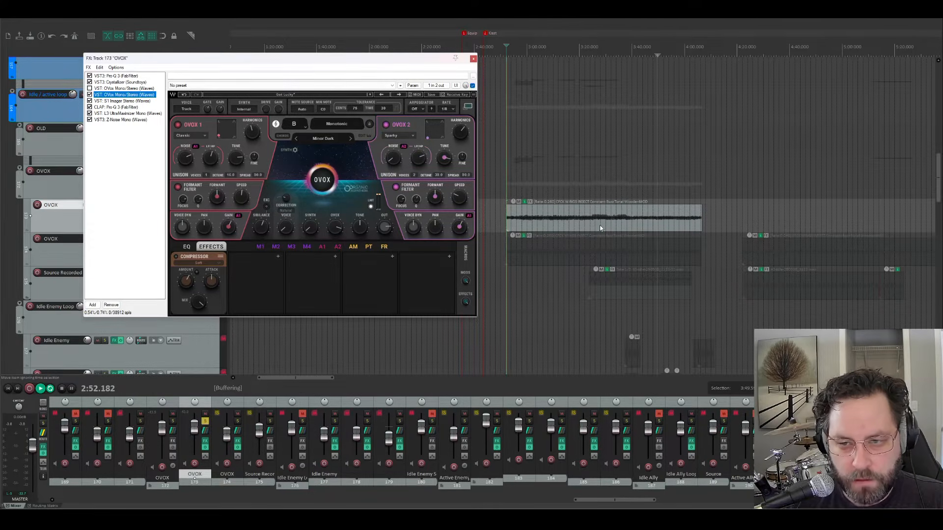
{"action": "left_click", "coordinate": [596, 227]}
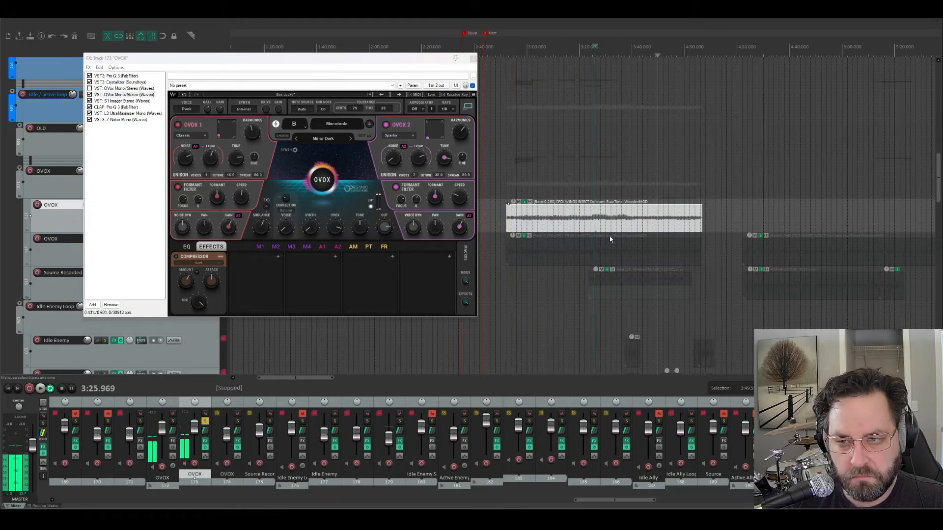
{"action": "key", "text": "space"}
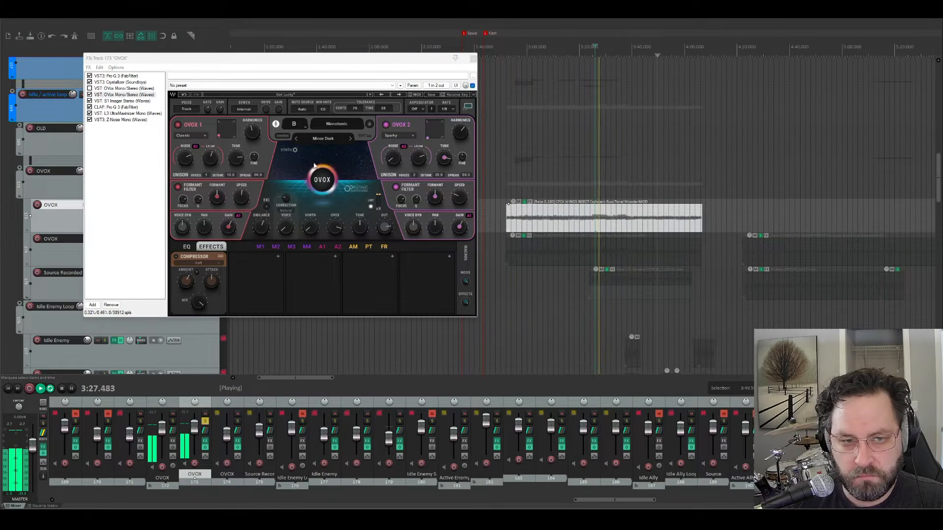
{"action": "key", "text": "space"}
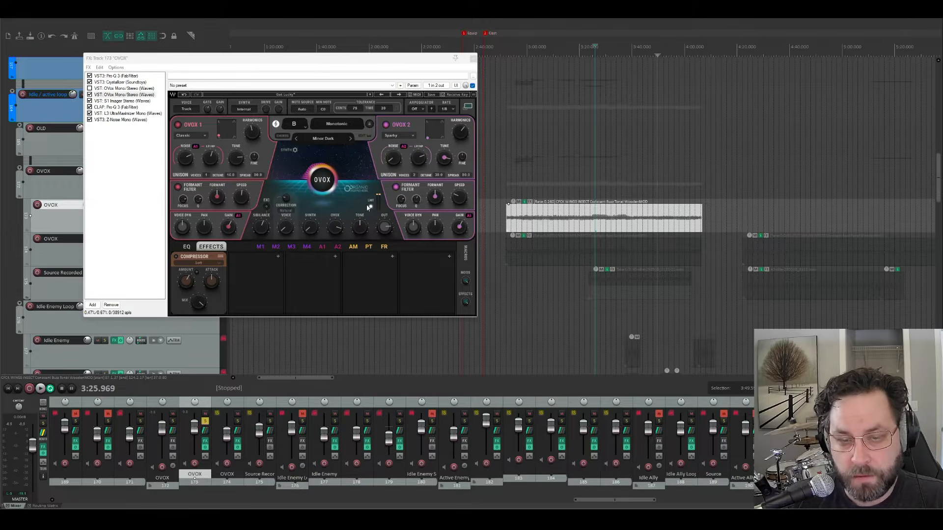
{"action": "left_click", "coordinate": [474, 60]}
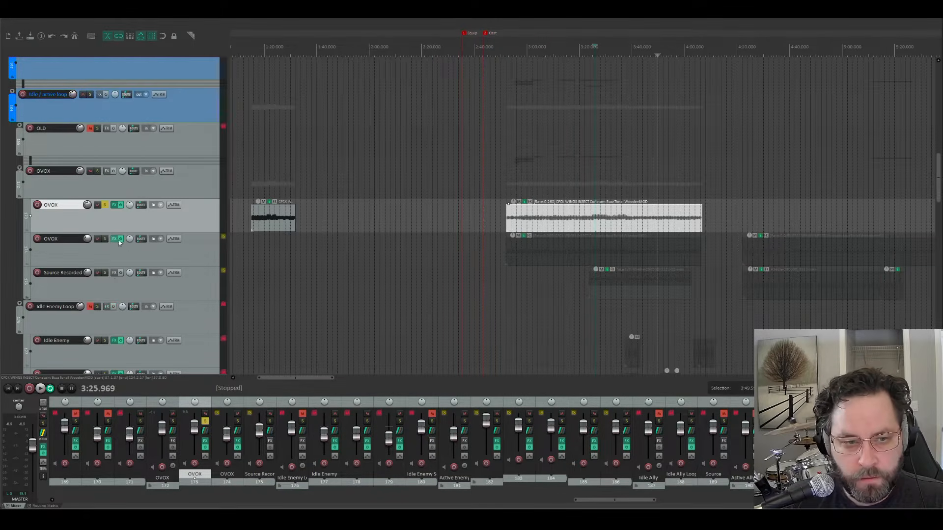
Solo only the Source Recorded track and play its second recording from near the start
{"action": "left_click", "coordinate": [105, 272]}
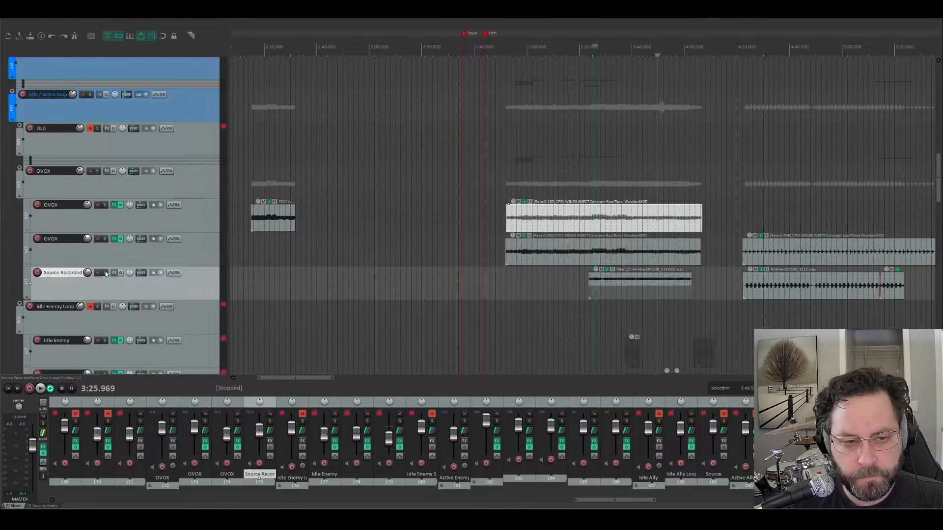
{"action": "scroll", "coordinate": [357, 247], "scroll_direction": "right", "scroll_amount": 8}
{"action": "scroll", "coordinate": [504, 317], "scroll_direction": "down", "scroll_amount": 10}
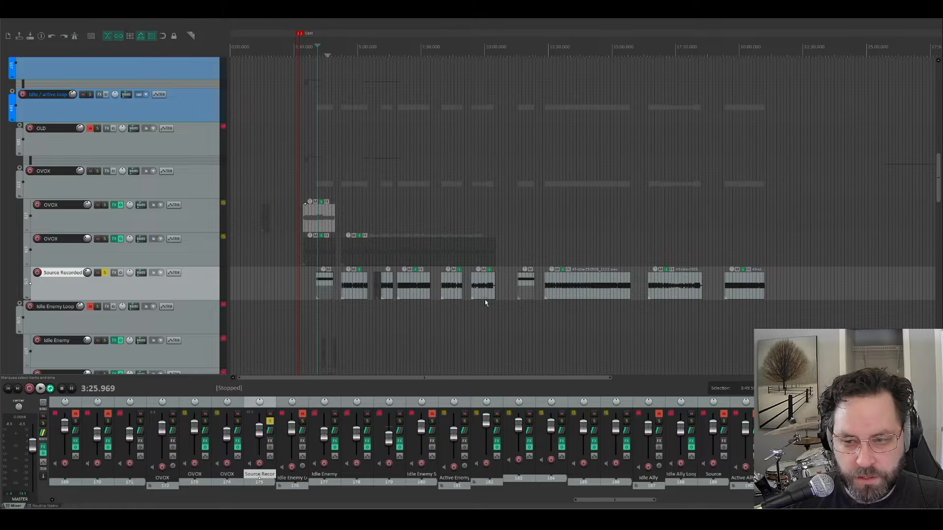
{"action": "left_click", "coordinate": [355, 303]}
{"action": "scroll", "coordinate": [368, 311], "scroll_direction": "up", "scroll_amount": 6}
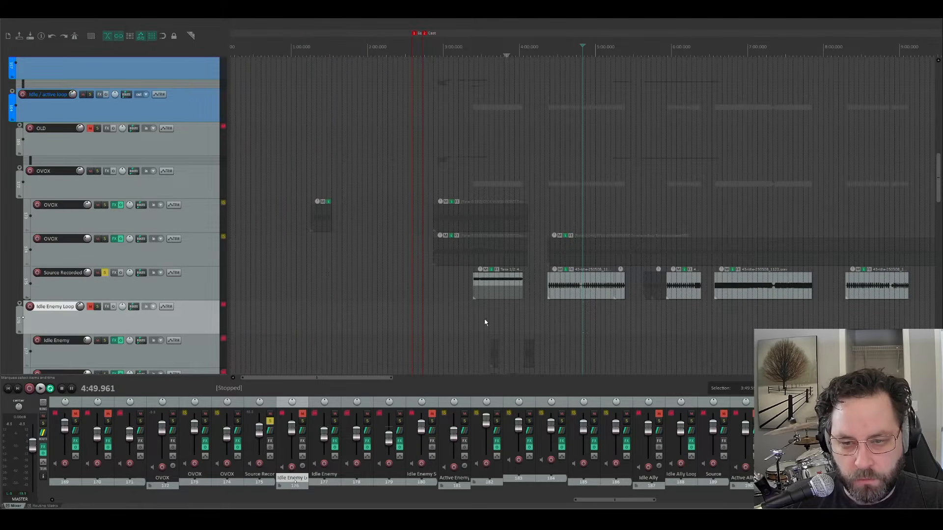
{"action": "left_click", "coordinate": [560, 313]}
{"action": "key", "text": "space"}
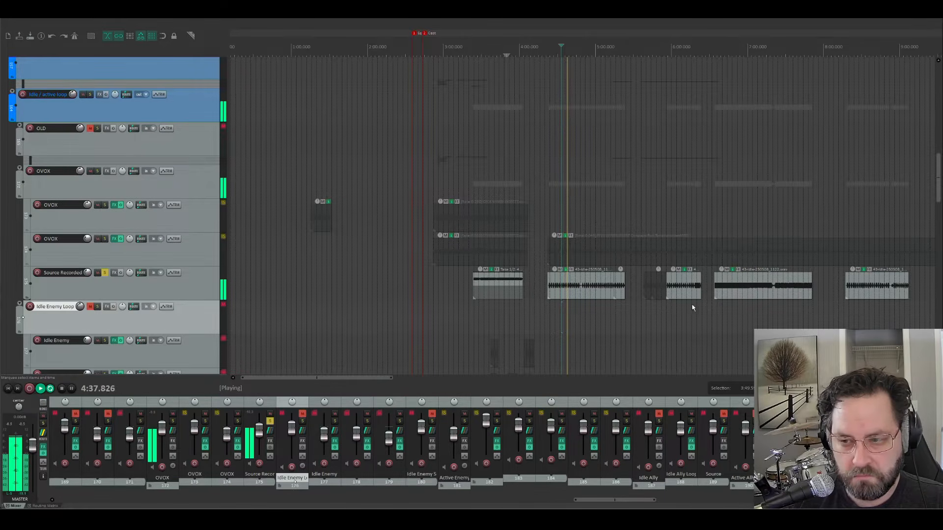
Audition the next two recordings on the Source Recorded track and stop playback
{"action": "left_click", "coordinate": [675, 314]}
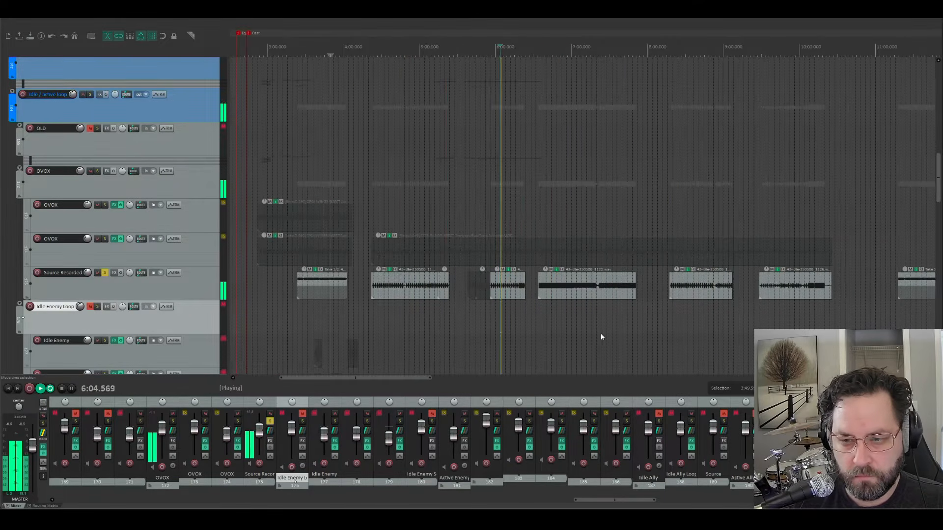
{"action": "left_click", "coordinate": [557, 309]}
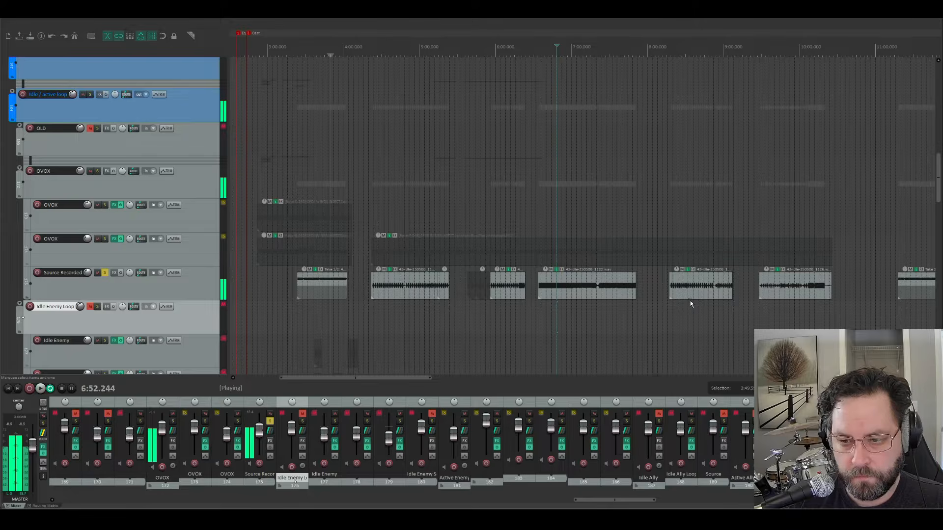
{"action": "key", "text": "space"}
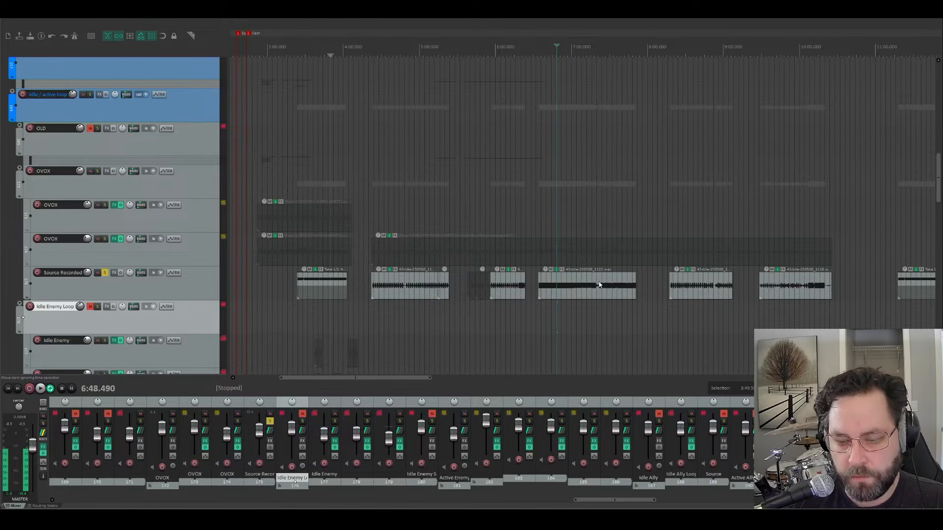
Audition the beginning of the Source Recorded clip that starts near 9:27, stop playback and place the edit cursor at 9:44.389
{"action": "scroll", "coordinate": [578, 274], "scroll_direction": "right", "scroll_amount": 6}
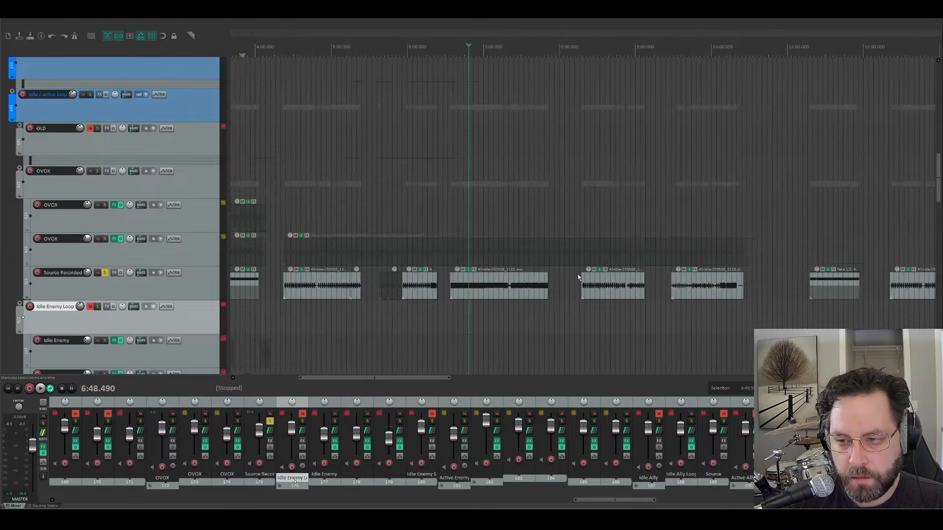
{"action": "scroll", "coordinate": [578, 312], "scroll_direction": "left", "scroll_amount": 2}
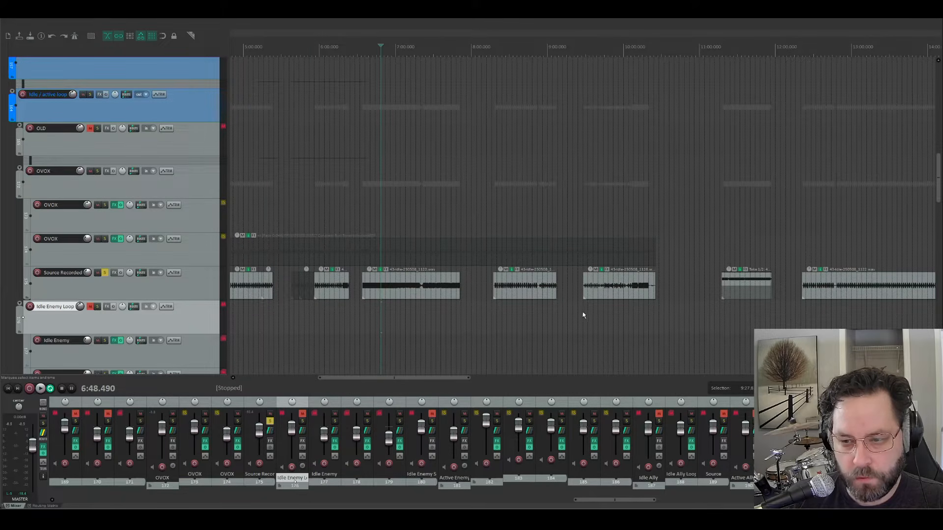
{"action": "left_click", "coordinate": [583, 314]}
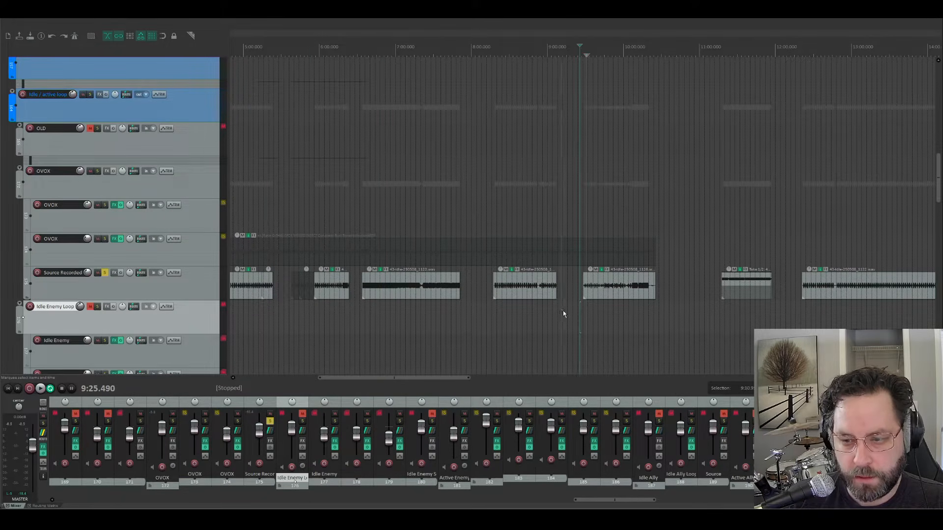
{"action": "left_click_drag", "start_coordinate": [563, 310], "coordinate": [580, 311]}
{"action": "key", "text": "space"}
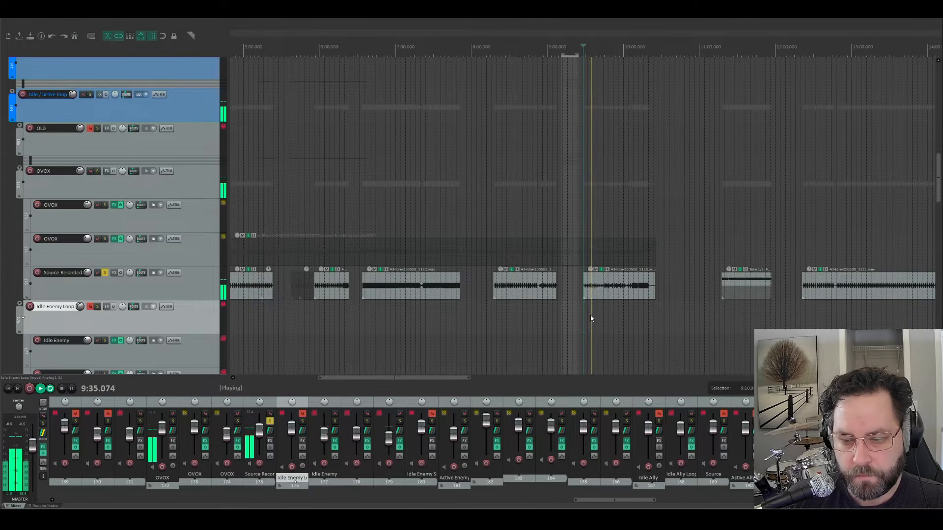
{"action": "key", "text": "space"}
{"action": "left_click", "coordinate": [604, 316]}
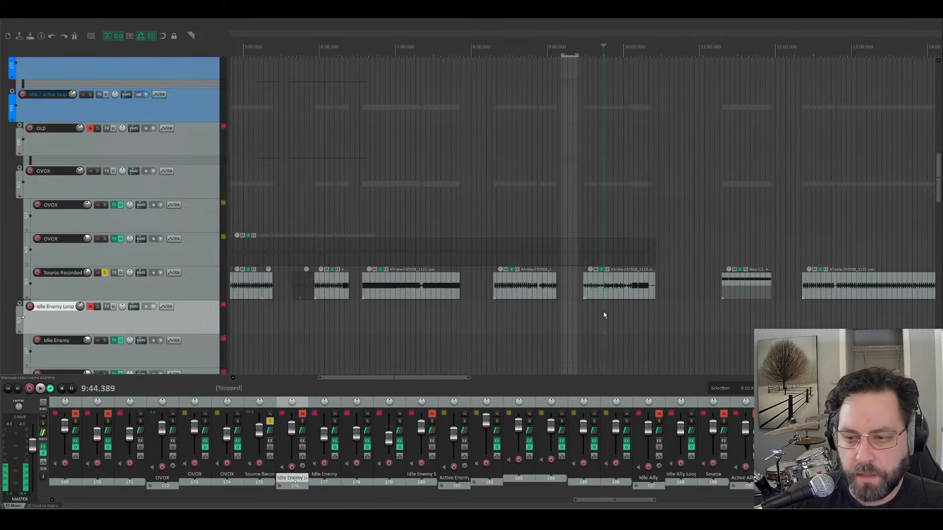
Unmute the Idle Enemy Loop folder, and mute the OVOX folder with Source Recorded no longer soloed
{"action": "scroll", "coordinate": [621, 313], "scroll_direction": "down", "scroll_amount": 5}
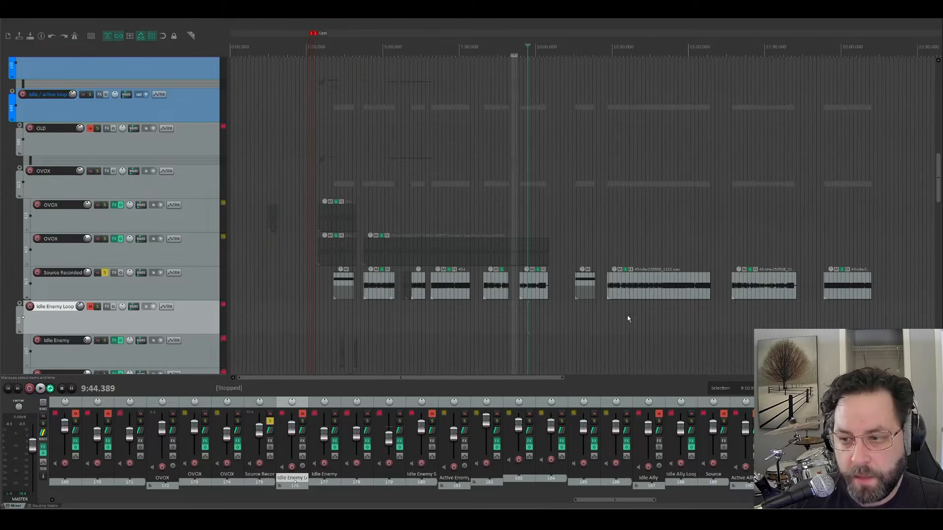
{"action": "scroll", "coordinate": [543, 304], "scroll_direction": "down", "scroll_amount": 2}
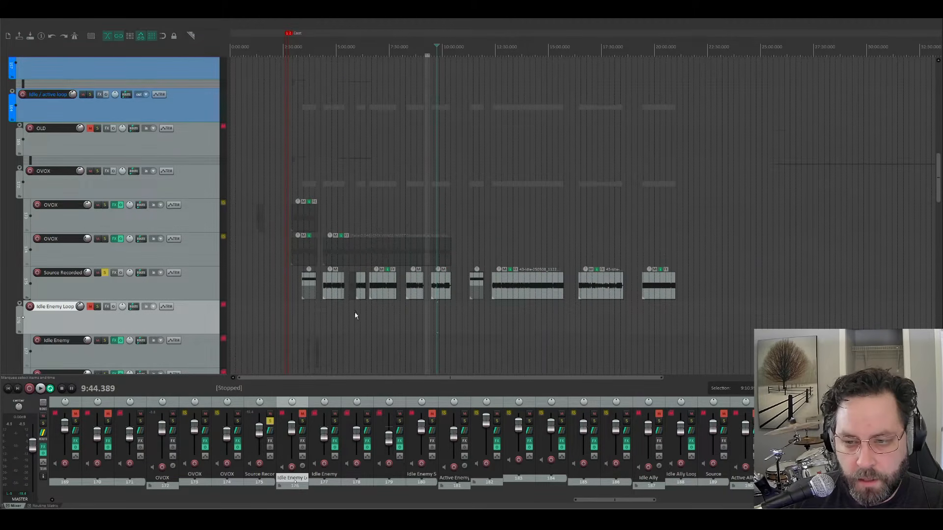
{"action": "scroll", "coordinate": [356, 315], "scroll_direction": "down", "scroll_amount": 3}
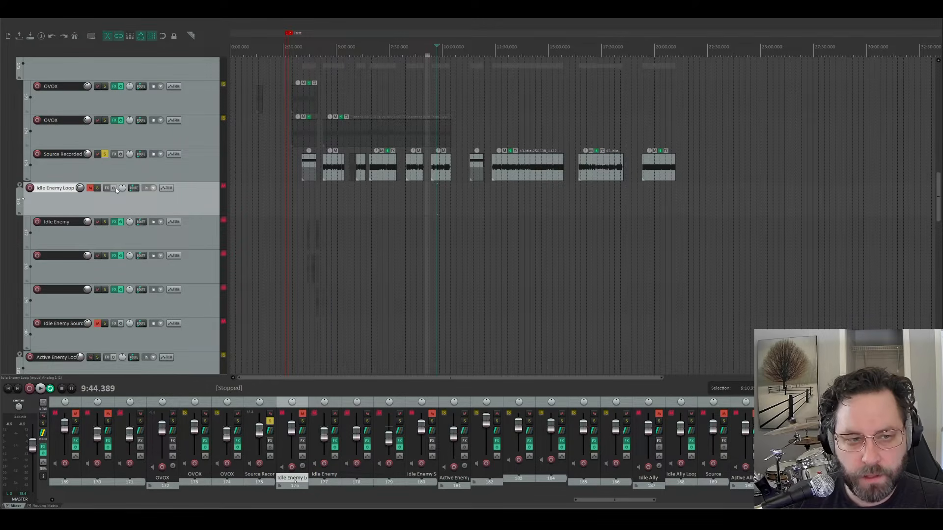
{"action": "left_click", "coordinate": [91, 189]}
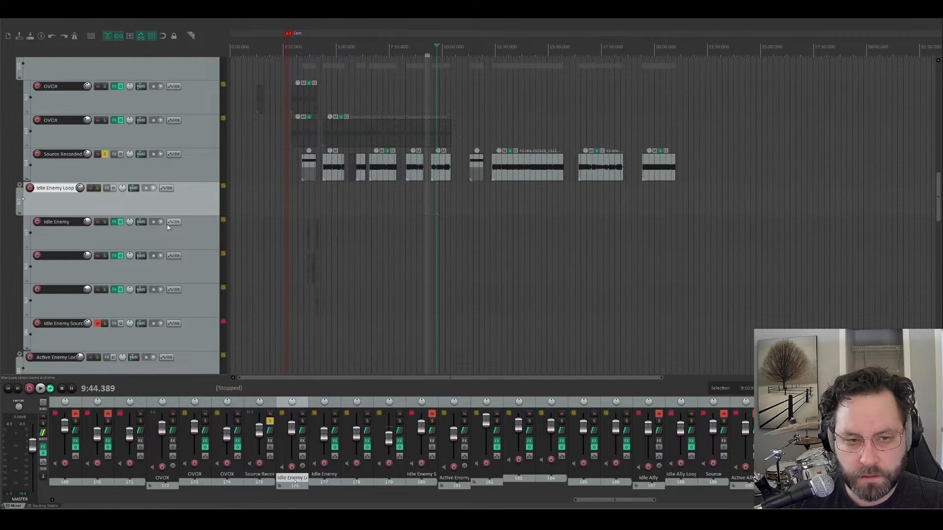
{"action": "left_click", "coordinate": [103, 155]}
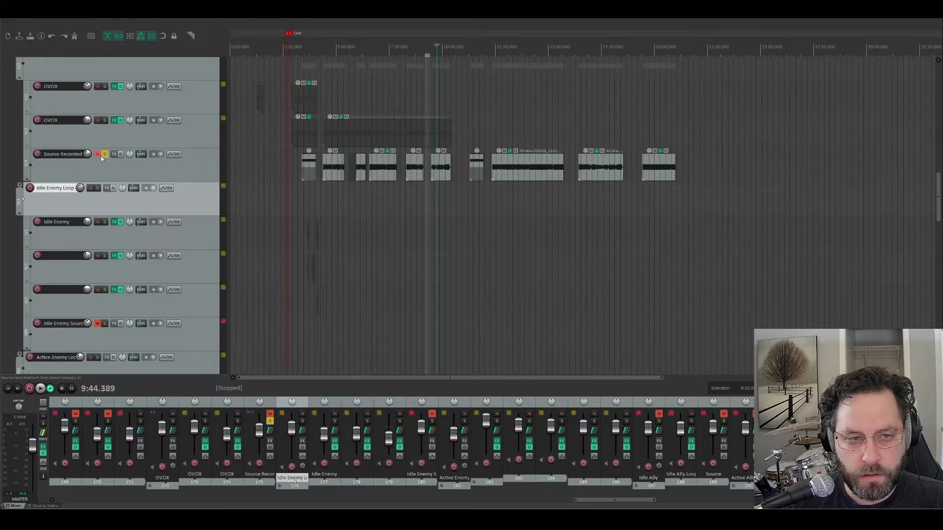
{"action": "scroll", "coordinate": [105, 123], "scroll_direction": "up", "scroll_amount": 1}
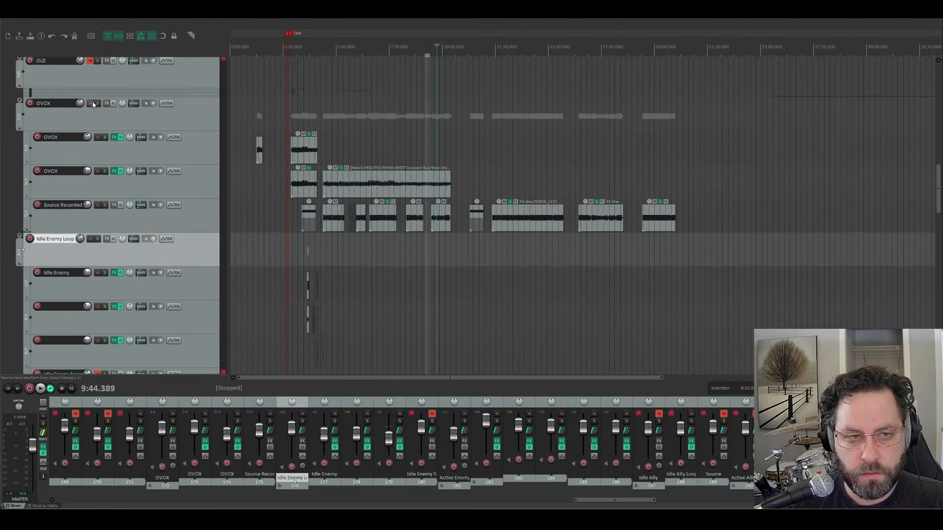
{"action": "left_click", "coordinate": [91, 104]}
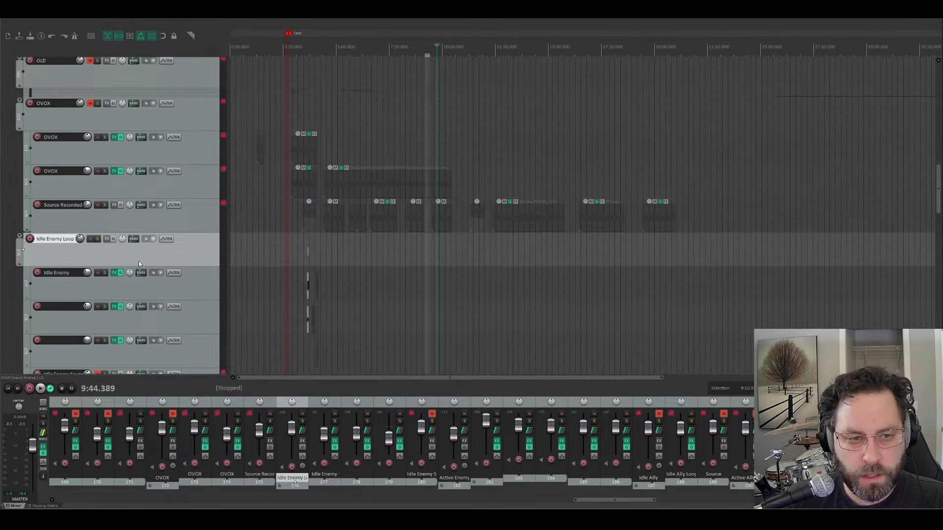
Solo the Idle Enemy Loop folder and play its layered loop from the clip start at 3:37.250
{"action": "left_click", "coordinate": [97, 239]}
{"action": "left_click", "coordinate": [278, 313]}
{"action": "scroll", "coordinate": [304, 325], "scroll_direction": "up", "scroll_amount": 1}
{"action": "scroll", "coordinate": [408, 242], "scroll_direction": "up", "scroll_amount": 10}
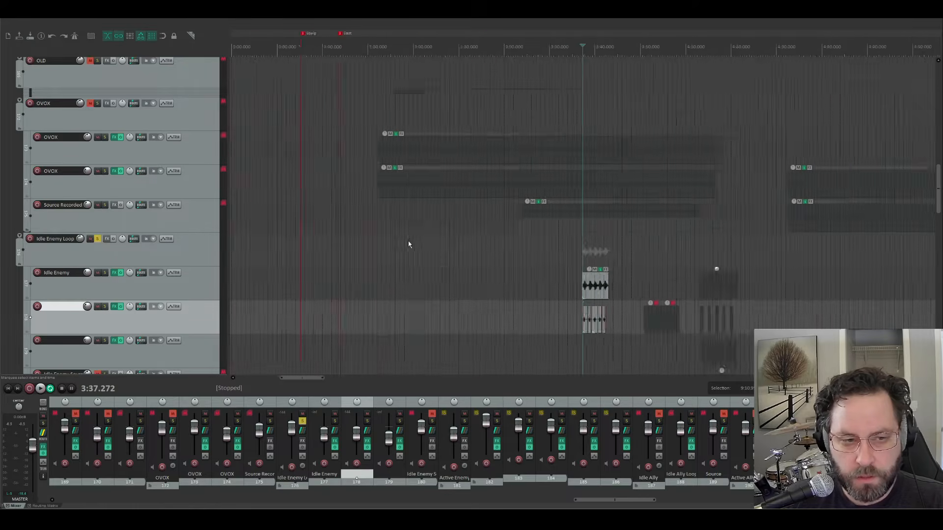
{"action": "scroll", "coordinate": [432, 231], "scroll_direction": "down", "scroll_amount": 2}
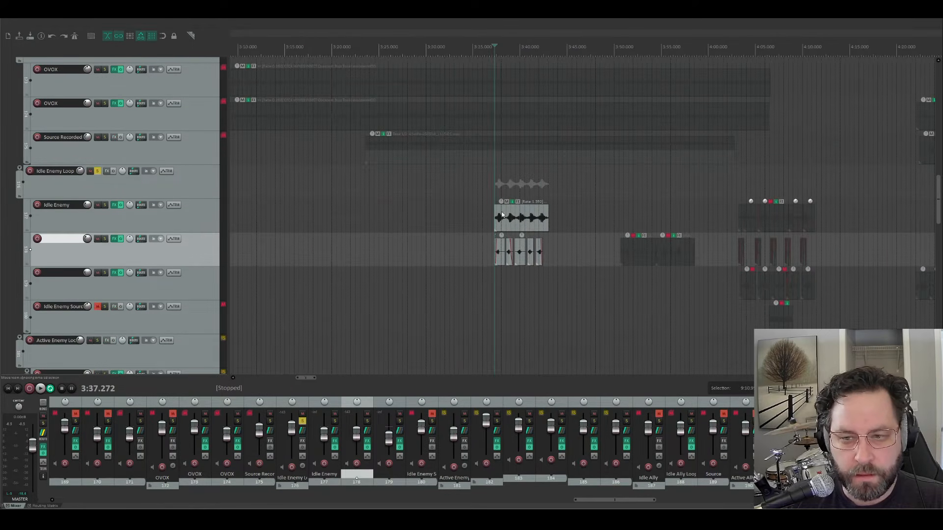
{"action": "left_click", "coordinate": [457, 219]}
{"action": "key", "text": "Tab"}
{"action": "key", "text": "space"}
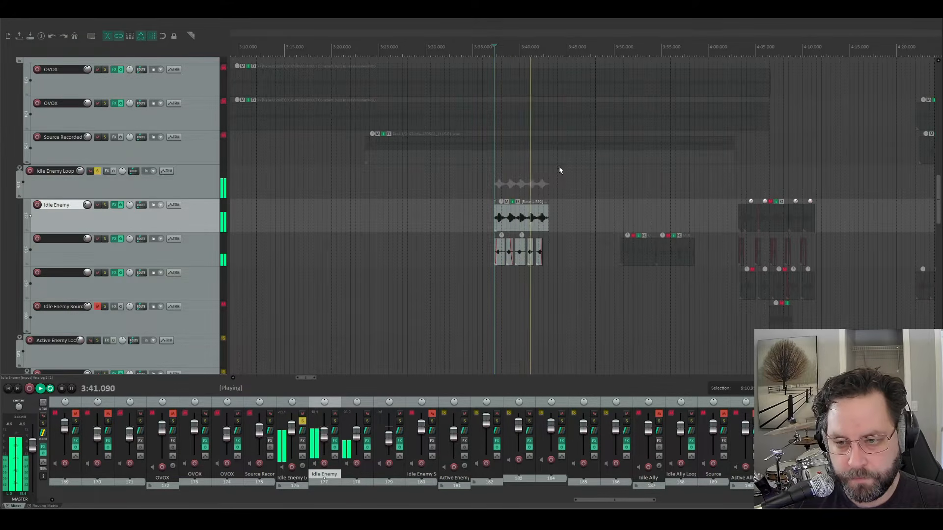
{"action": "key", "text": "space"}
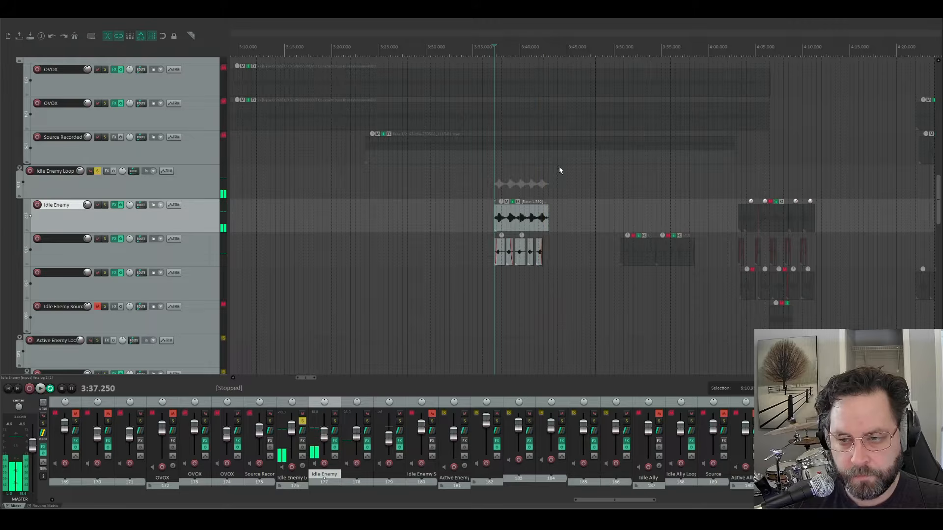
Solo the Idle Enemy track and play its loop with the effects enabled
{"action": "left_click", "coordinate": [104, 205]}
{"action": "key", "text": "space"}
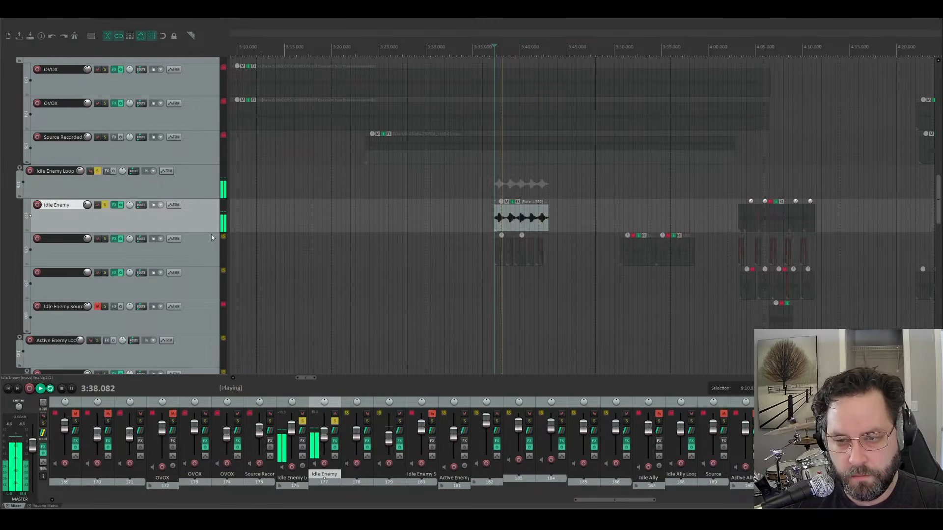
{"action": "key", "text": "space"}
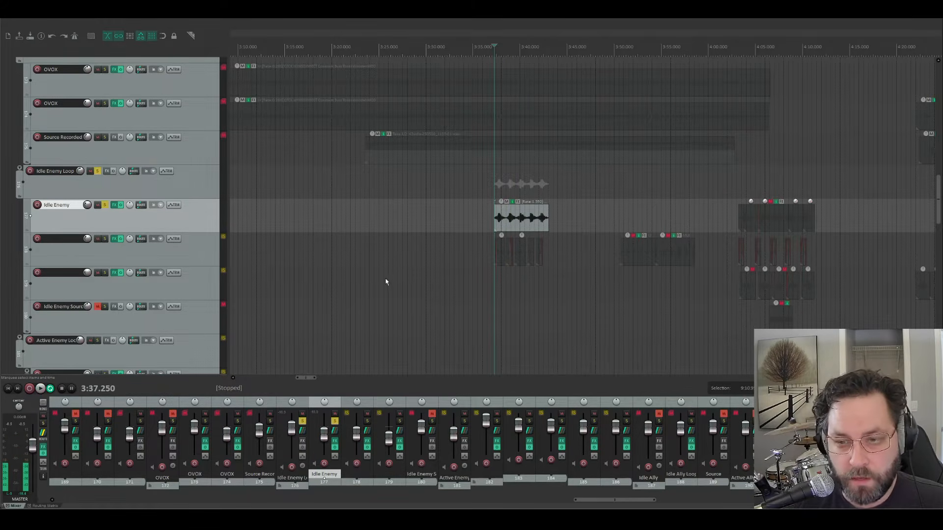
Compare the Idle Enemy loop with its effects bypassed and re-enabled during playback
{"action": "left_click", "coordinate": [121, 205]}
{"action": "key", "text": "space"}
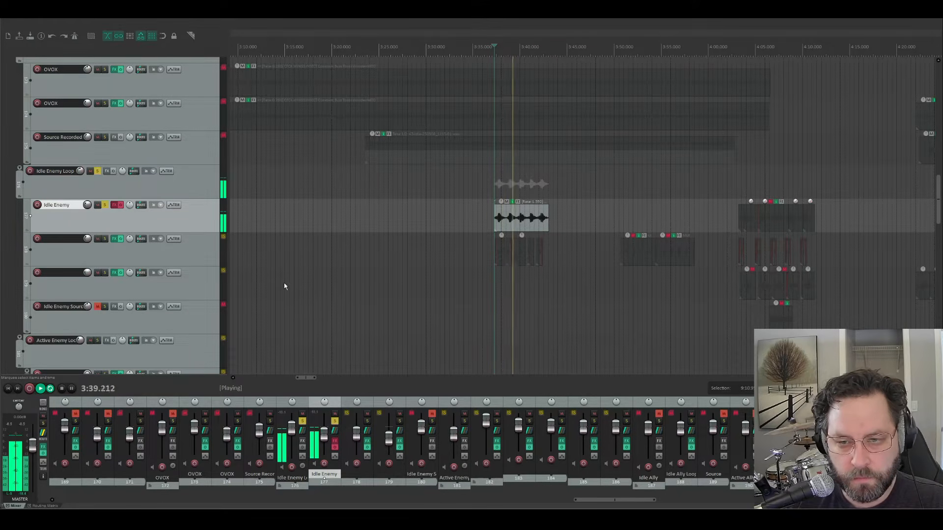
{"action": "left_click", "coordinate": [121, 205]}
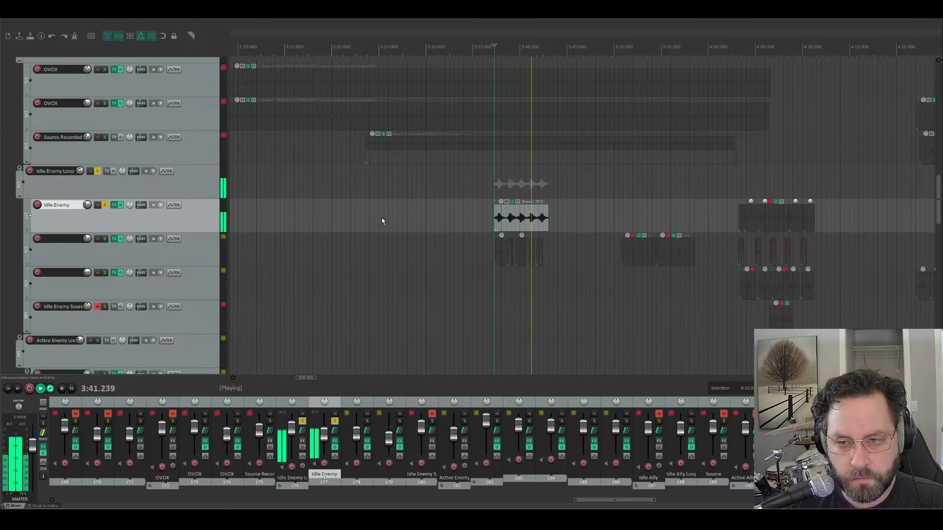
{"action": "key", "text": "space"}
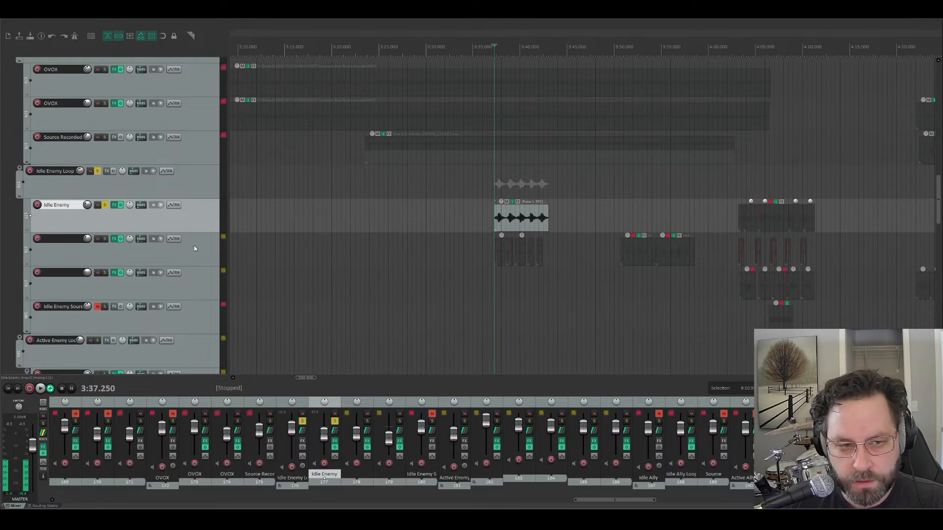
Switch the solo from Idle Enemy to the unnamed track directly below it and play its short clips
{"action": "left_click", "coordinate": [105, 206]}
{"action": "left_click", "coordinate": [104, 239]}
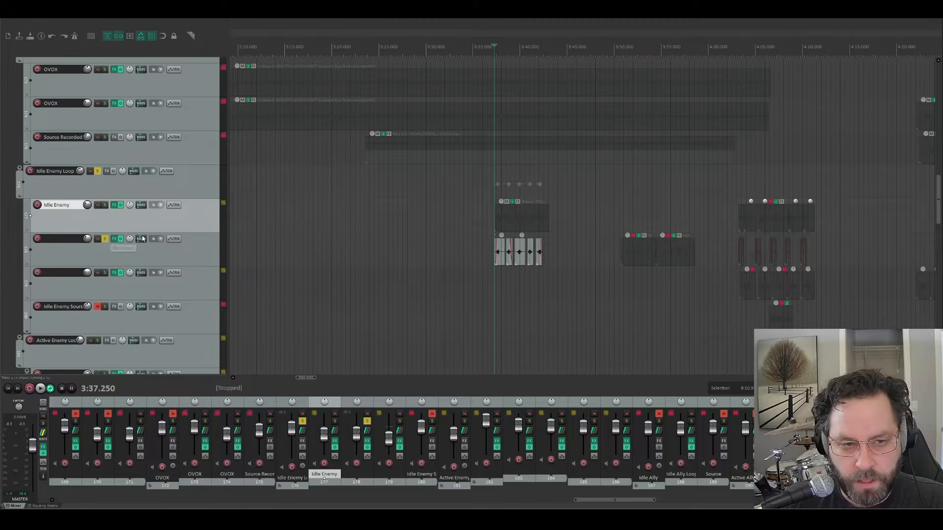
{"action": "key", "text": "space"}
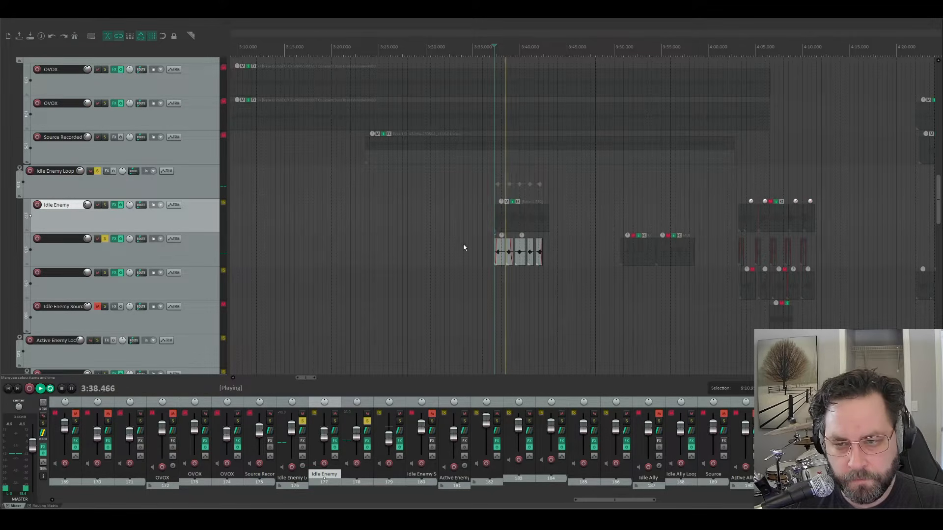
{"action": "key", "text": "space"}
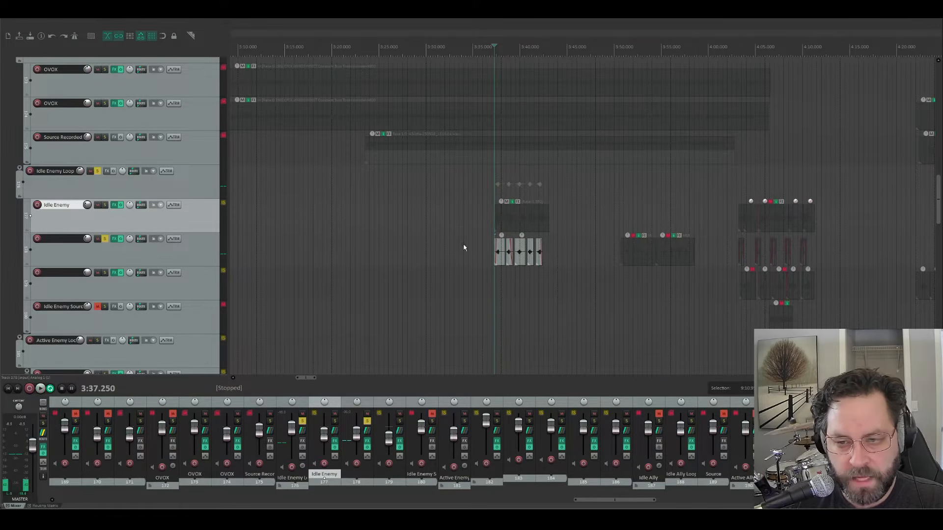
Unsolo the unnamed layer and play both Idle Enemy Loop layers together
{"action": "left_click", "coordinate": [108, 239]}
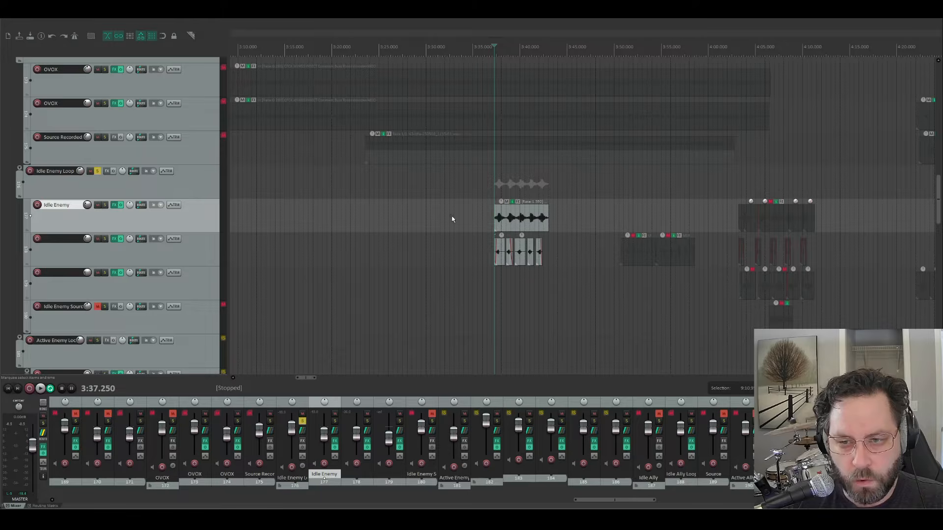
{"action": "key", "text": "space"}
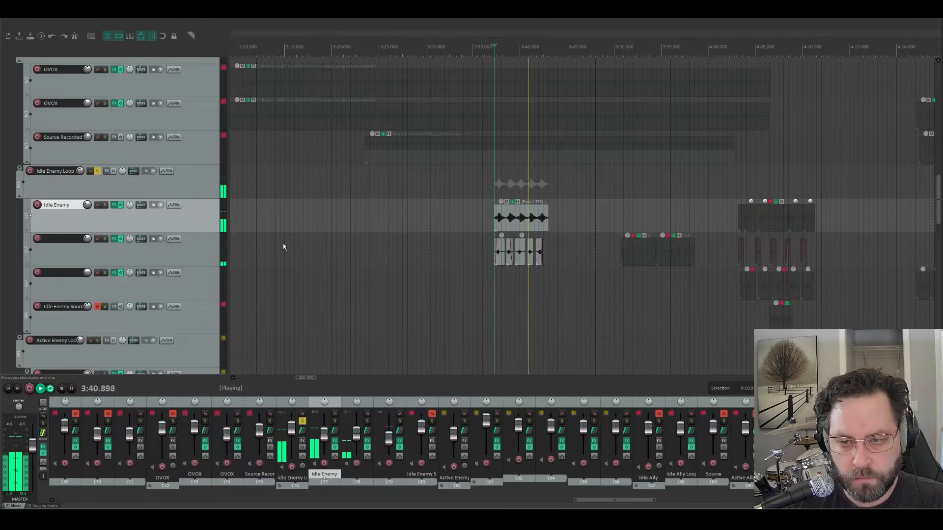
{"action": "key", "text": "space"}
Switch the solo from Idle Enemy Loop to the Active Enemy Loop folder and play its layers from 3:50.298
{"action": "scroll", "coordinate": [438, 194], "scroll_direction": "down", "scroll_amount": 1}
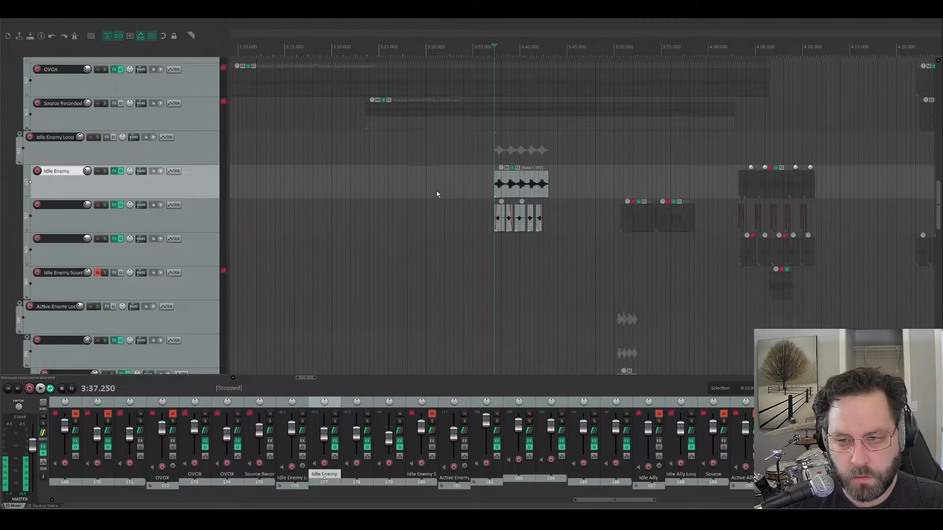
{"action": "scroll", "coordinate": [437, 194], "scroll_direction": "down", "scroll_amount": 5}
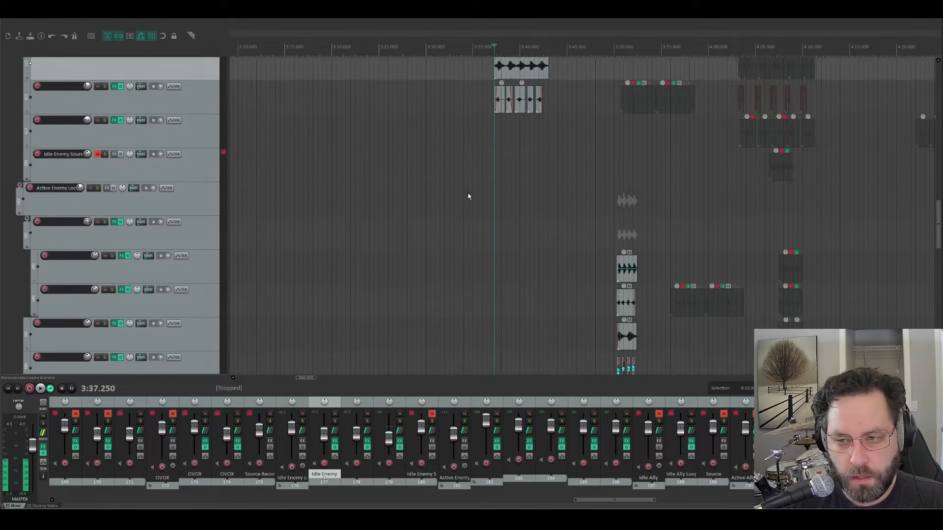
{"action": "left_click", "coordinate": [98, 121]}
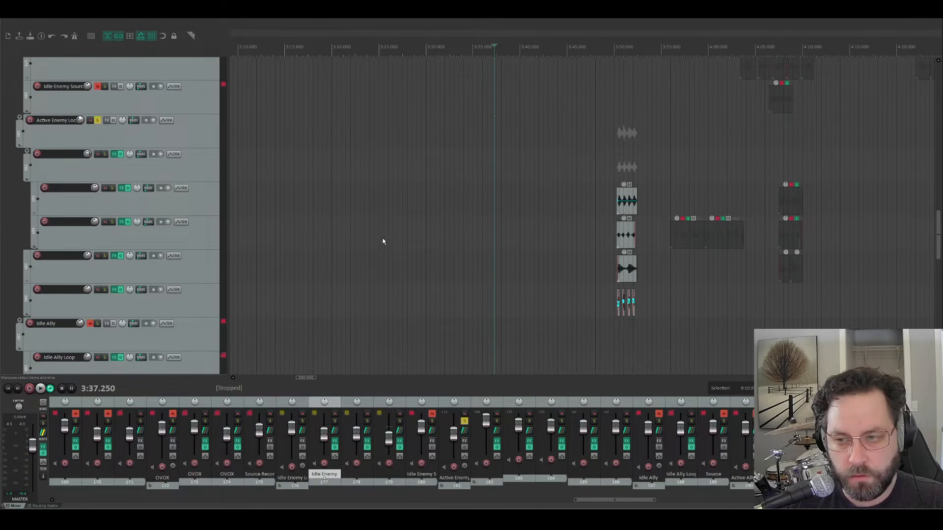
{"action": "scroll", "coordinate": [366, 228], "scroll_direction": "right", "scroll_amount": 5}
{"action": "left_click", "coordinate": [319, 211]}
{"action": "scroll", "coordinate": [327, 214], "scroll_direction": "up", "scroll_amount": 2}
{"action": "scroll", "coordinate": [327, 215], "scroll_direction": "up", "scroll_amount": 2}
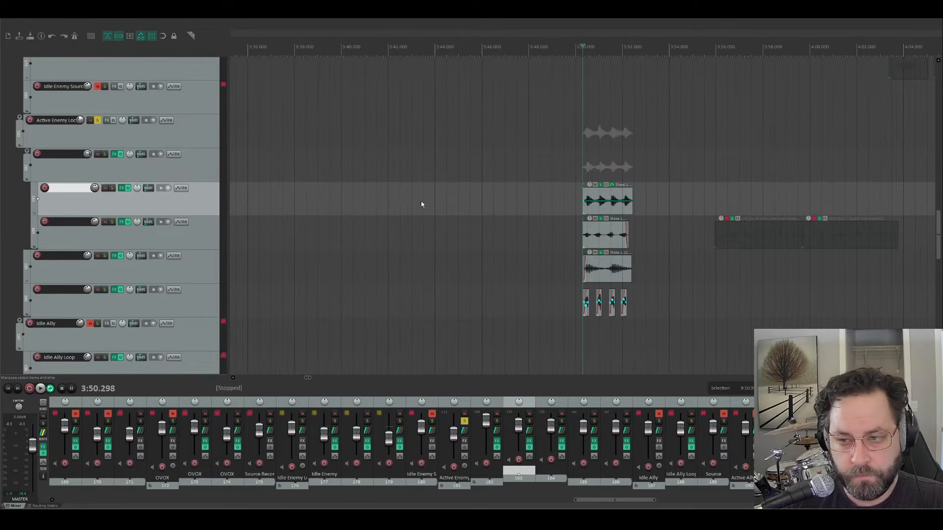
{"action": "key", "text": "space"}
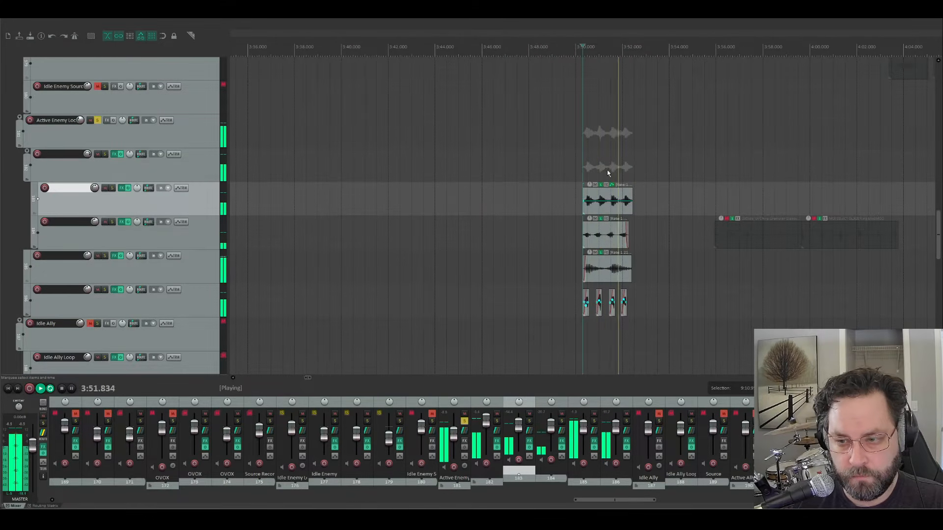
{"action": "key", "text": "space"}
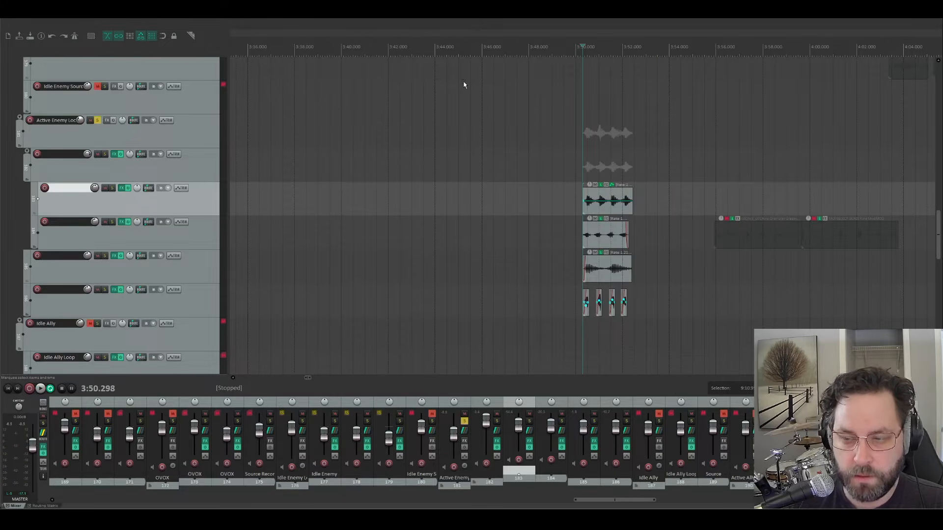
Solo the first unnamed track nested in the Active Enemy Loop subfolder and play its loop with effects enabled
{"action": "left_click", "coordinate": [113, 189]}
{"action": "key", "text": "space"}
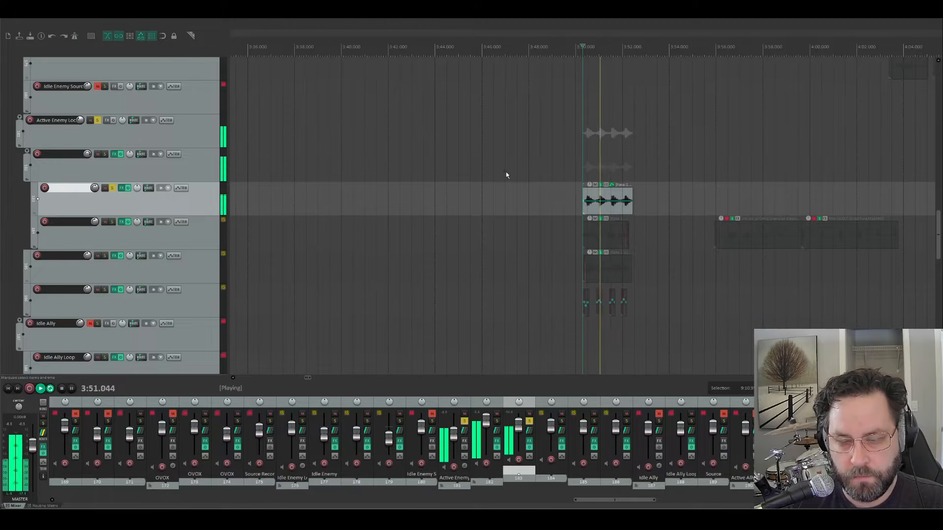
{"action": "key", "text": "space"}
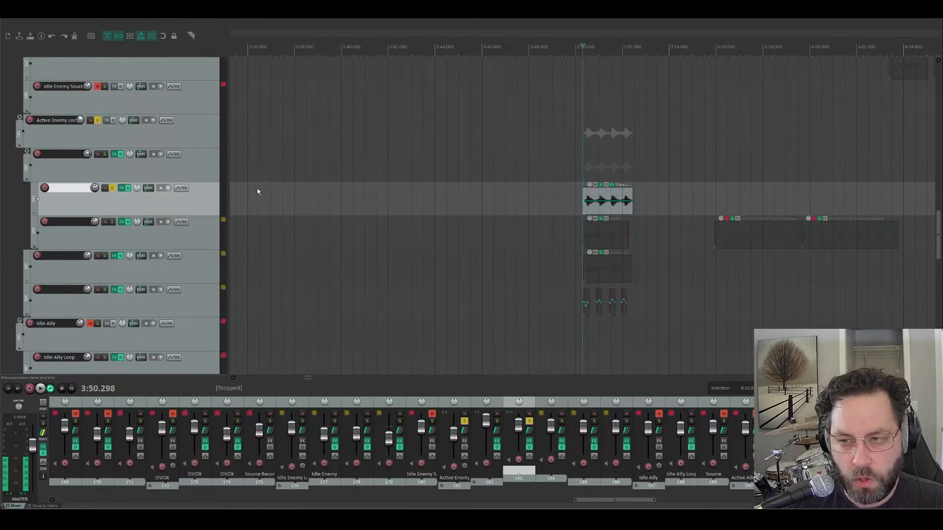
Bypass the effects on the first nested Active Enemy Loop layer, play it dry, and enable its effects again
{"action": "left_click", "coordinate": [130, 189]}
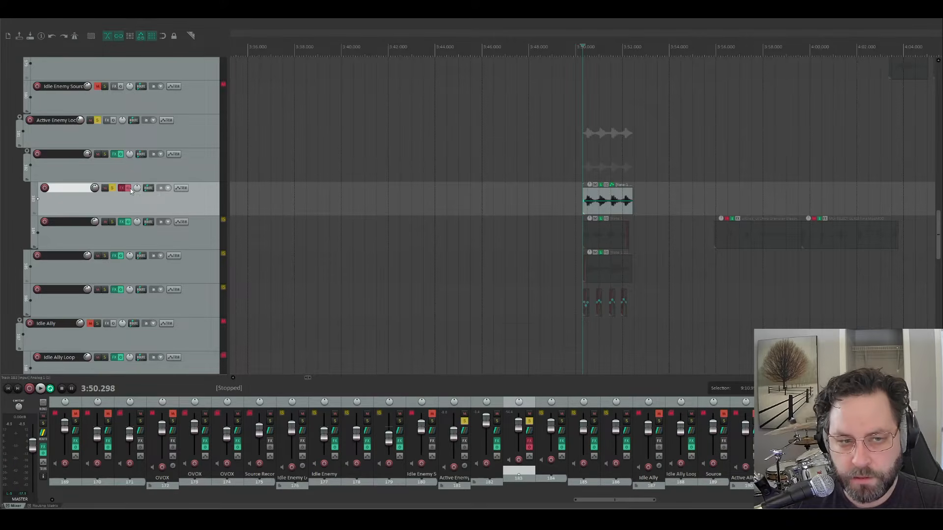
{"action": "key", "text": "space"}
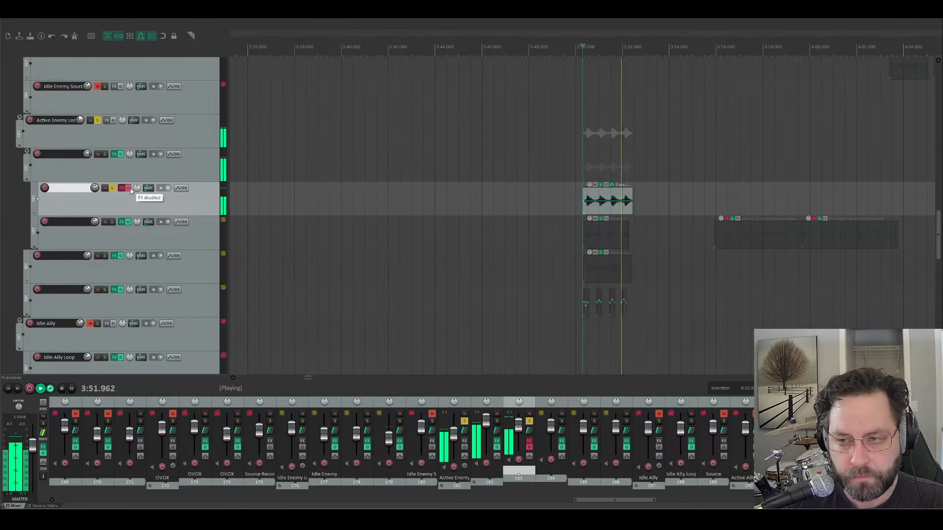
{"action": "key", "text": "space"}
{"action": "left_click", "coordinate": [129, 188]}
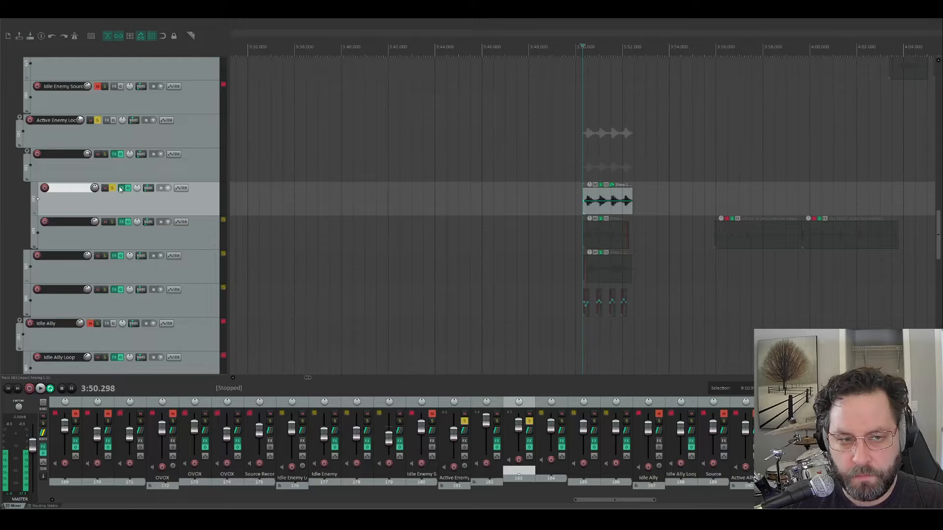
Open the layer's effects chain at PhaseMistress and play the loop to compare it with PhaseMistress bypassed and enabled
{"action": "left_click", "coordinate": [121, 189]}
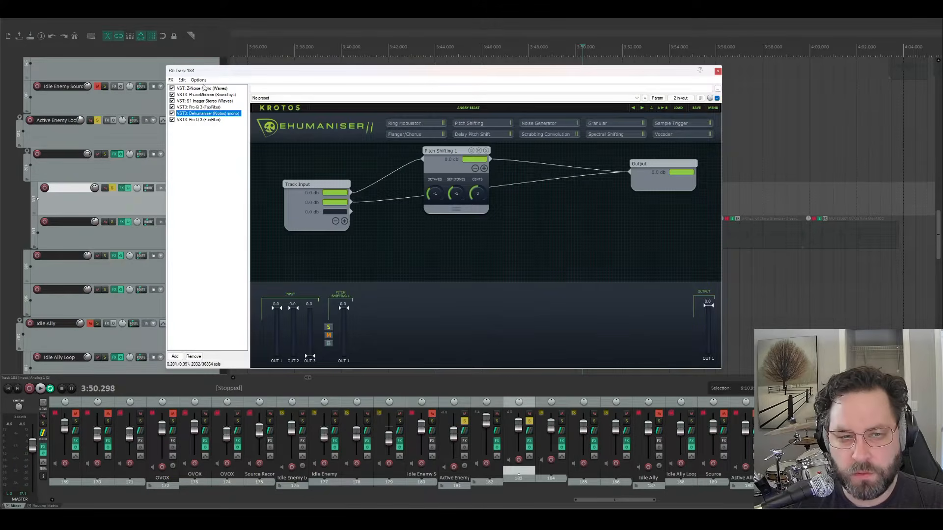
{"action": "left_click", "coordinate": [207, 95]}
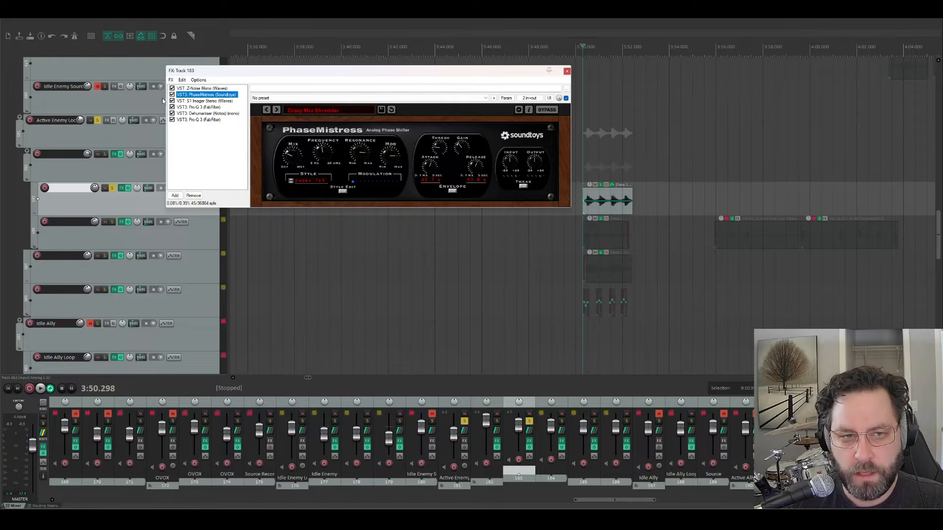
{"action": "key", "text": "space"}
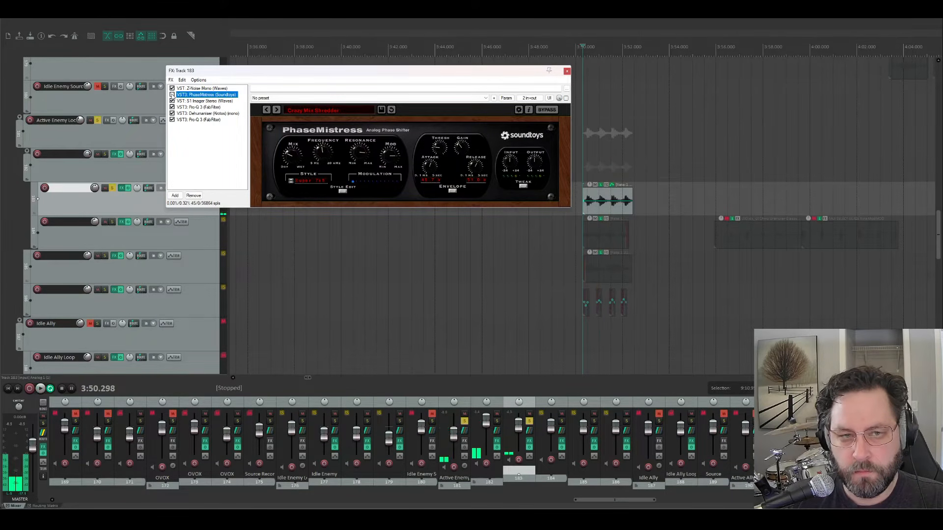
{"action": "left_click", "coordinate": [172, 95]}
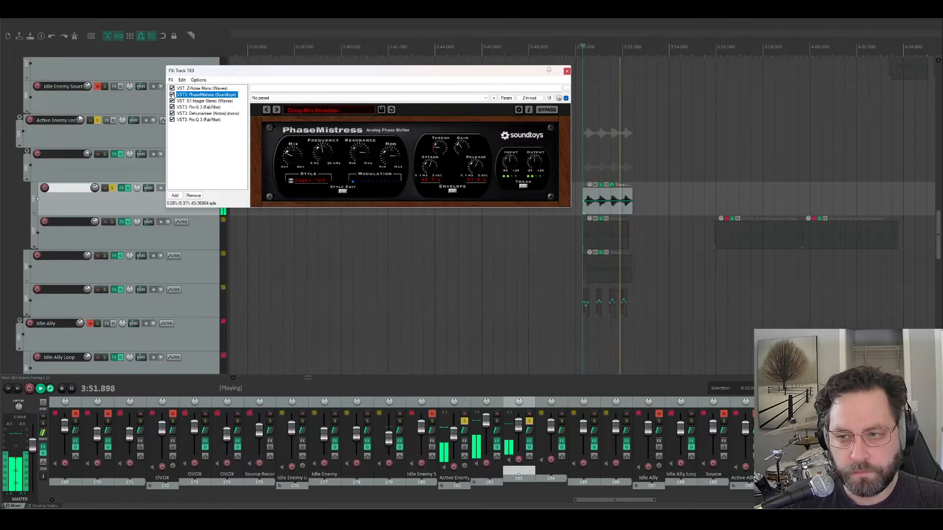
{"action": "key", "text": "space"}
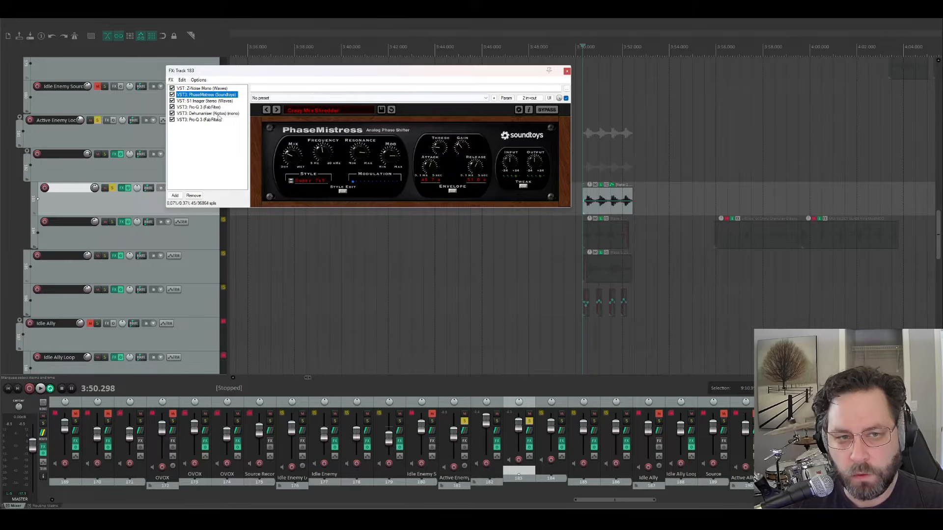
Show Dehumaniser in the effects chain, lower its first track input to -inf, and play only the unshifted signal
{"action": "left_click", "coordinate": [195, 114]}
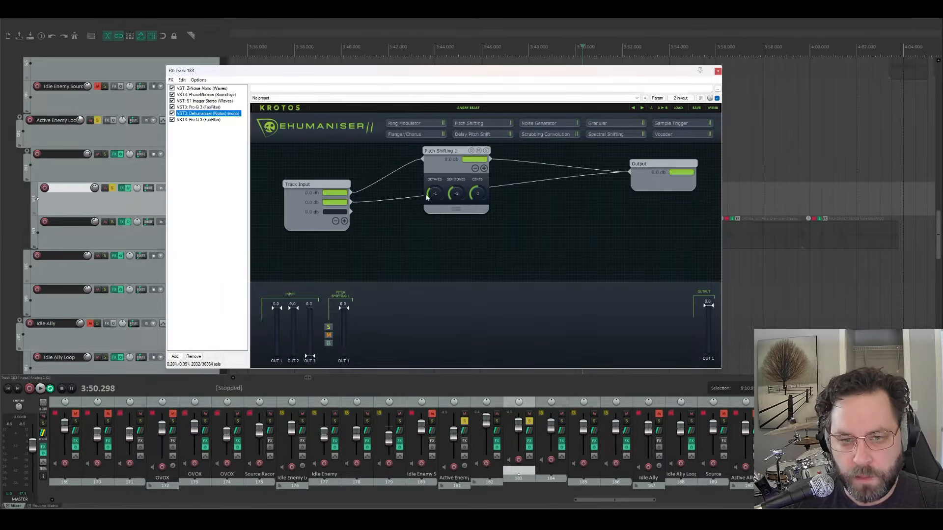
{"action": "left_click_drag", "start_coordinate": [345, 196], "coordinate": [269, 201]}
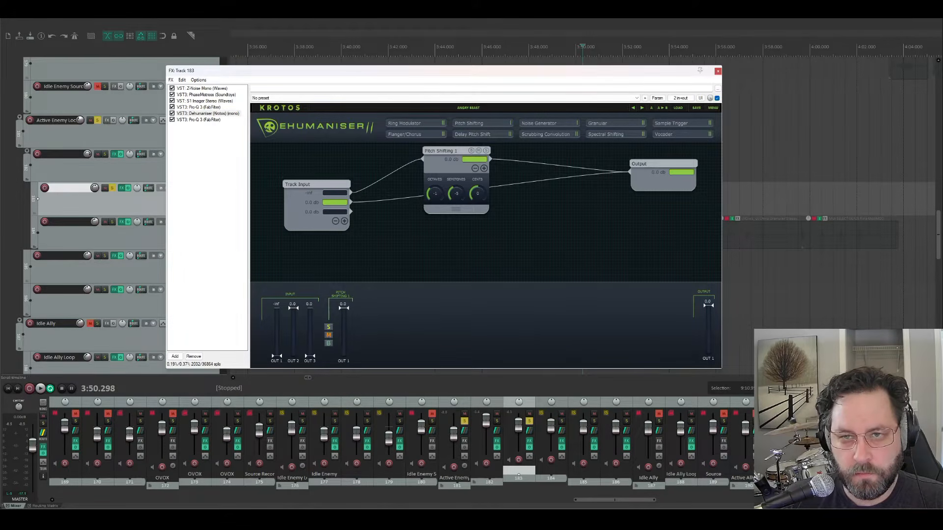
{"action": "key", "text": "space"}
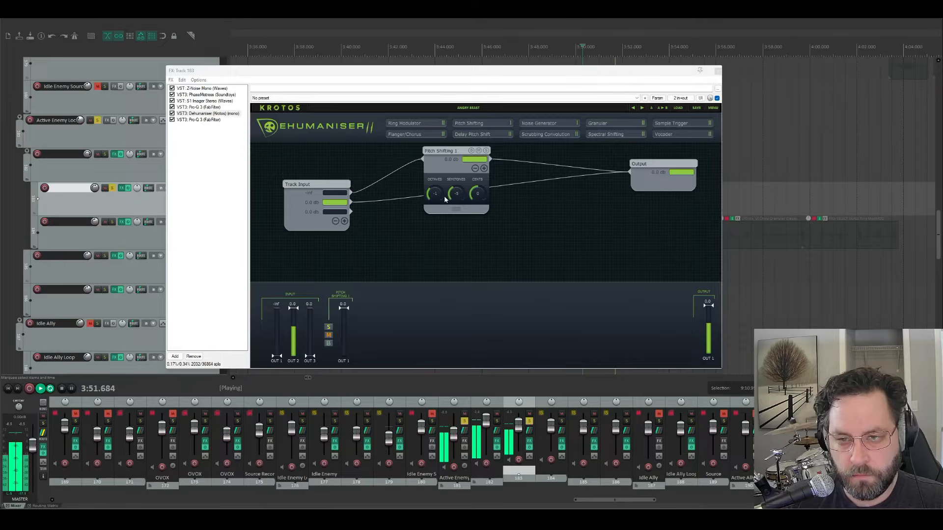
{"action": "key", "text": "space"}
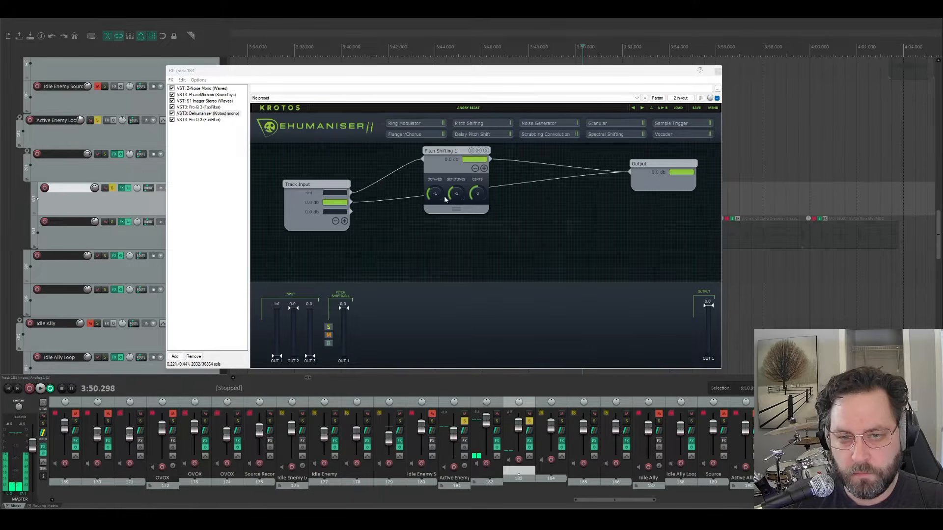
Restore Dehumaniser's first track input to 0.0 dB and play the unshifted and pitch-shifted signals together
{"action": "left_click", "coordinate": [330, 194]}
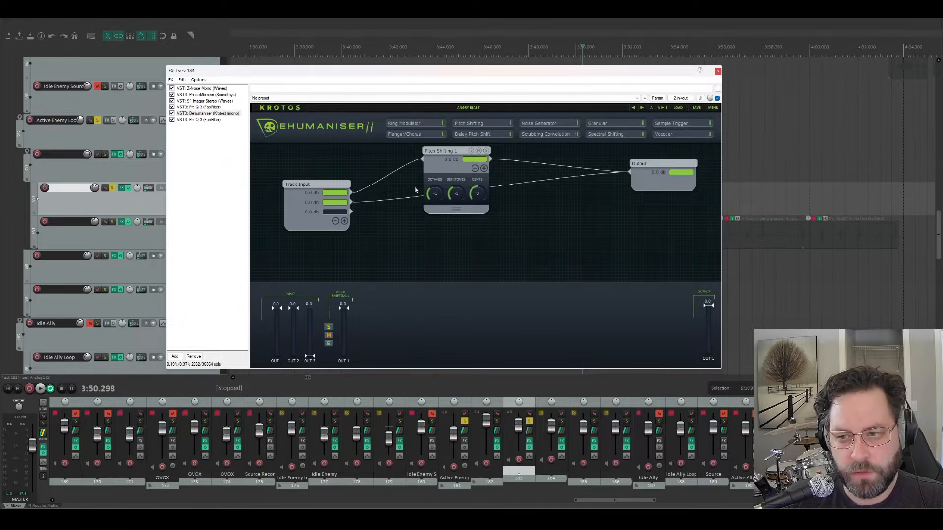
{"action": "key", "text": "space"}
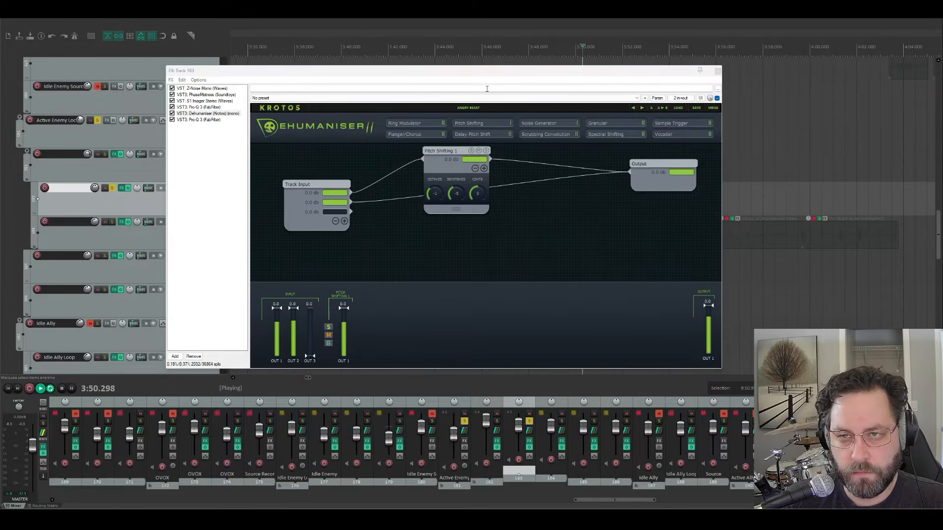
{"action": "key", "text": "space"}
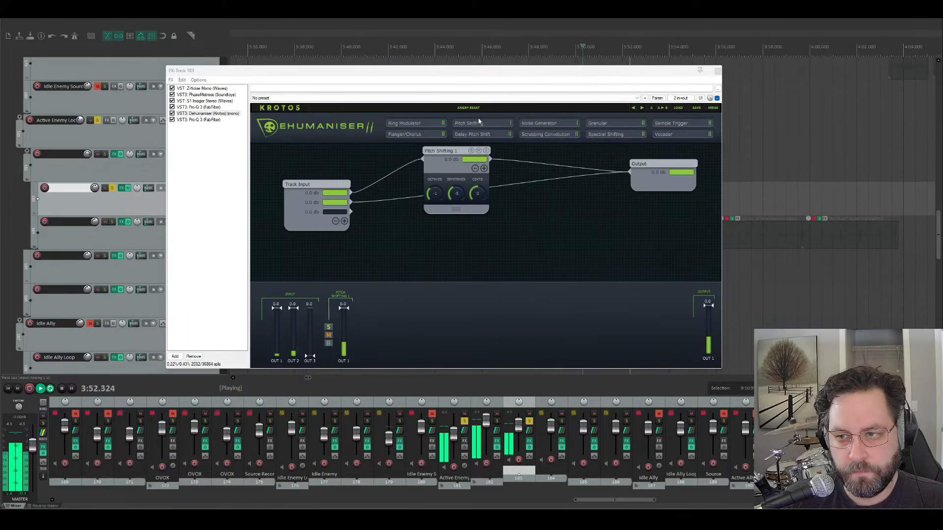
Silence Dehumaniser's second track input and play only the pitch-shifted signal
{"action": "left_click", "coordinate": [344, 202]}
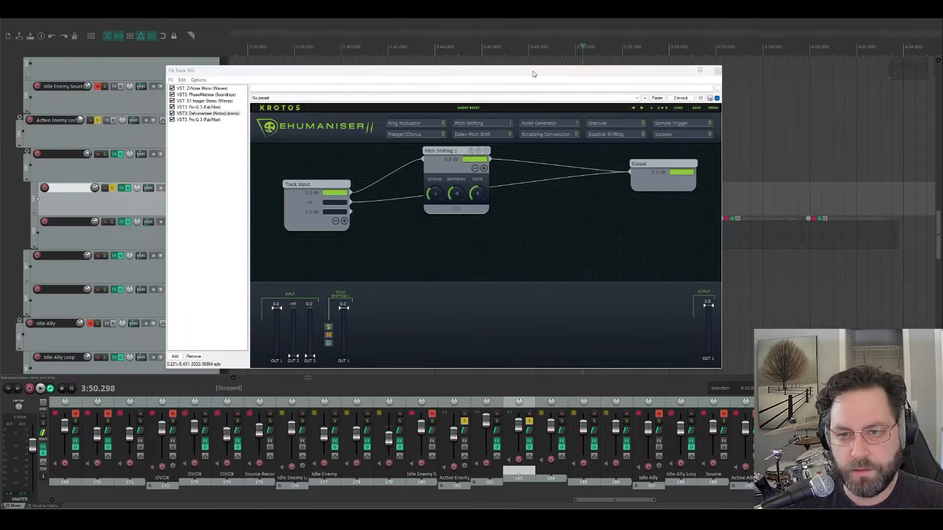
{"action": "key", "text": "space"}
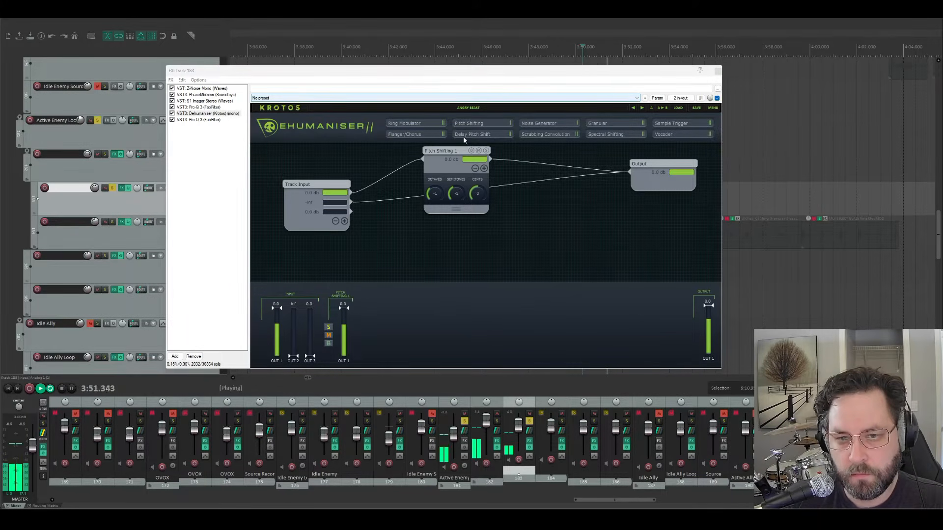
{"action": "key", "text": "space"}
Restore Dehumaniser's second track input to 0.0 dB, play the full blend, and close the effects window
{"action": "left_click", "coordinate": [344, 201]}
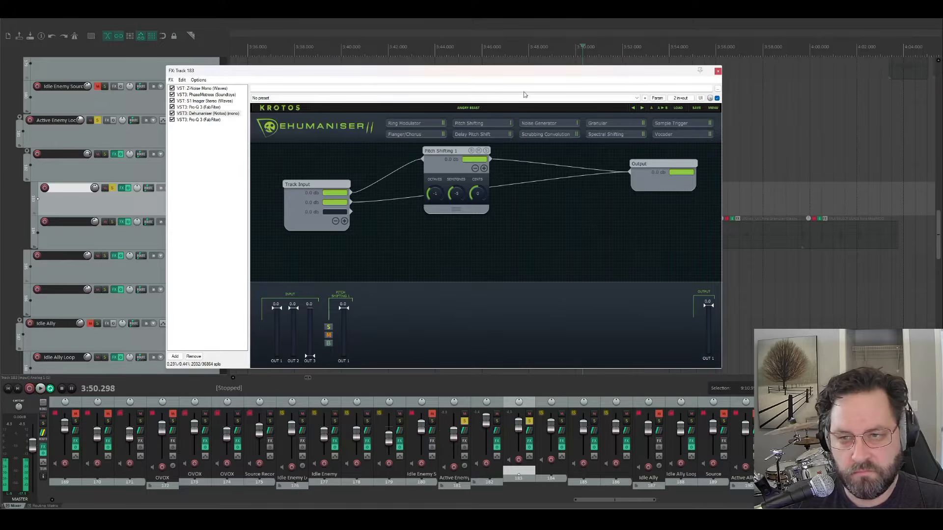
{"action": "key", "text": "space"}
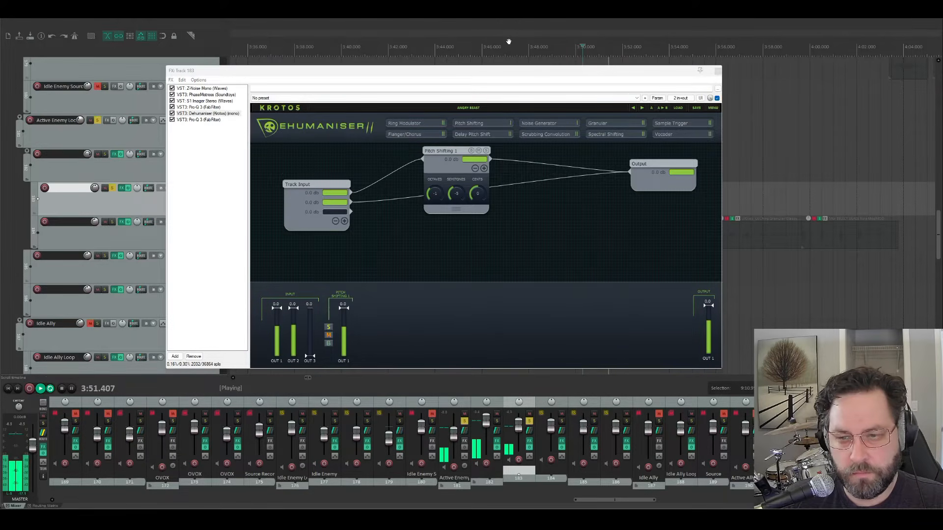
{"action": "key", "text": "space"}
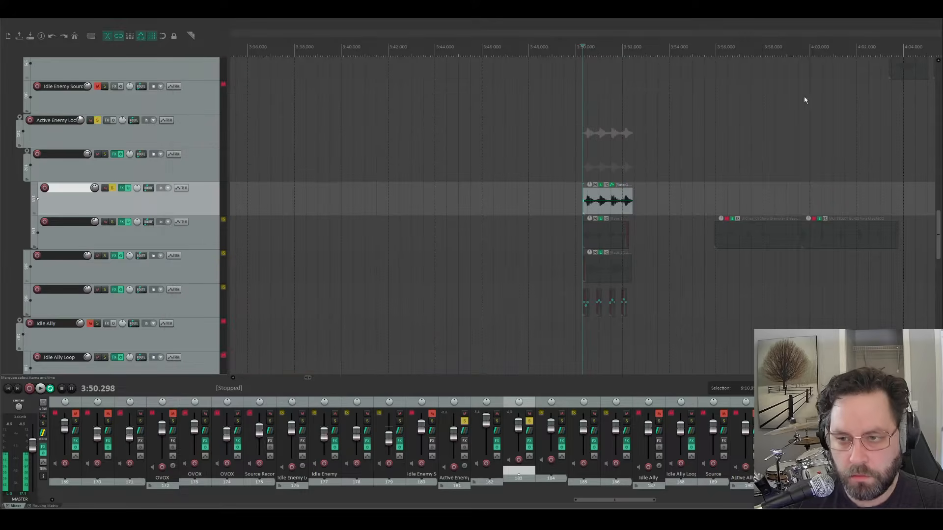
{"action": "left_click", "coordinate": [718, 72]}
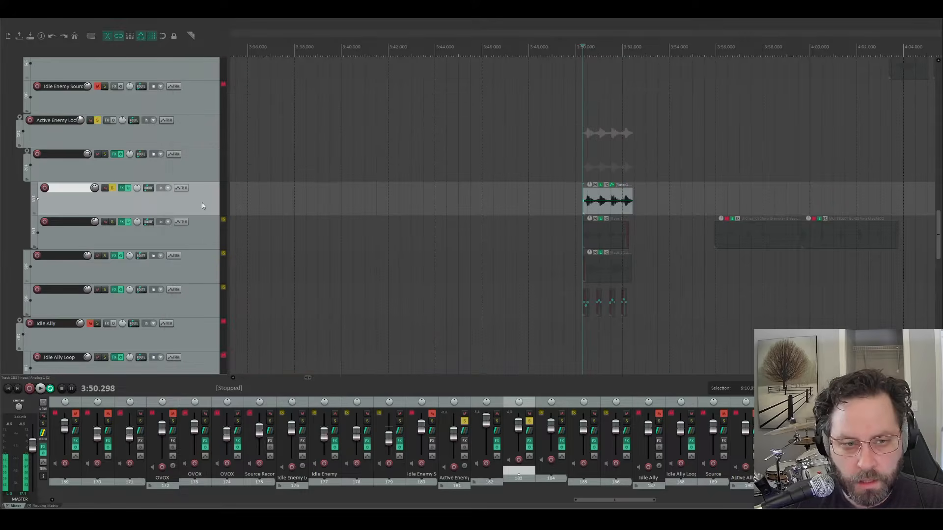
Switch the solo from the first nested layer to the one directly below it and play its loop with effects enabled
{"action": "left_click", "coordinate": [111, 188]}
{"action": "left_click", "coordinate": [112, 223]}
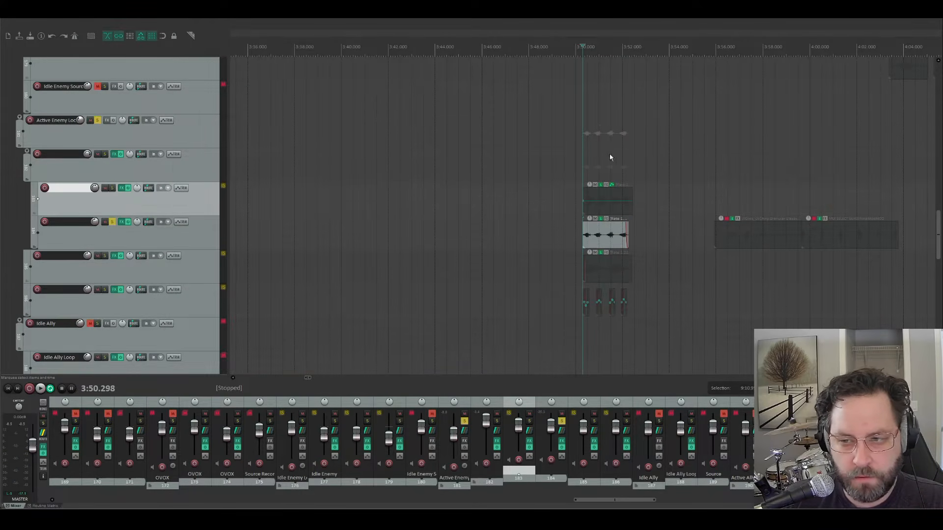
{"action": "key", "text": "space"}
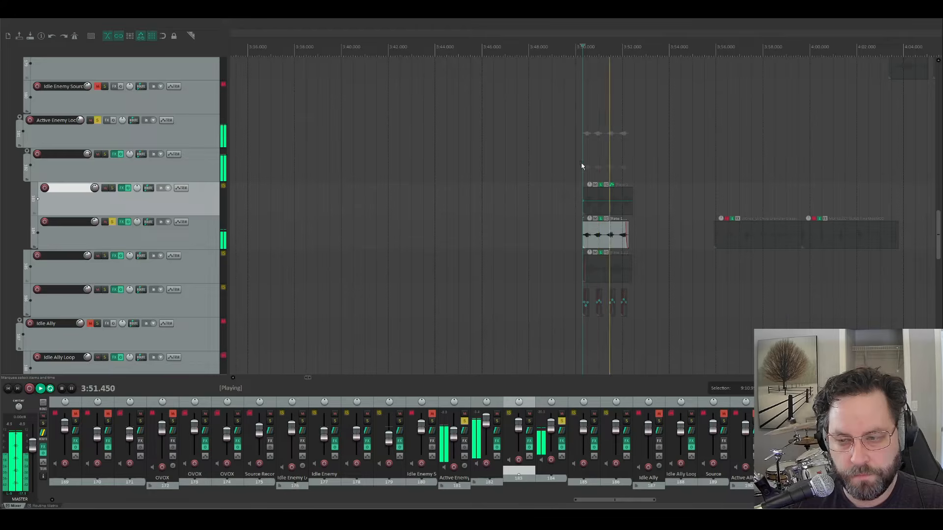
{"action": "key", "text": "space"}
Bypass the second nested layer's effects and play its beeps clip dry from 3:49.964
{"action": "left_click", "coordinate": [560, 243]}
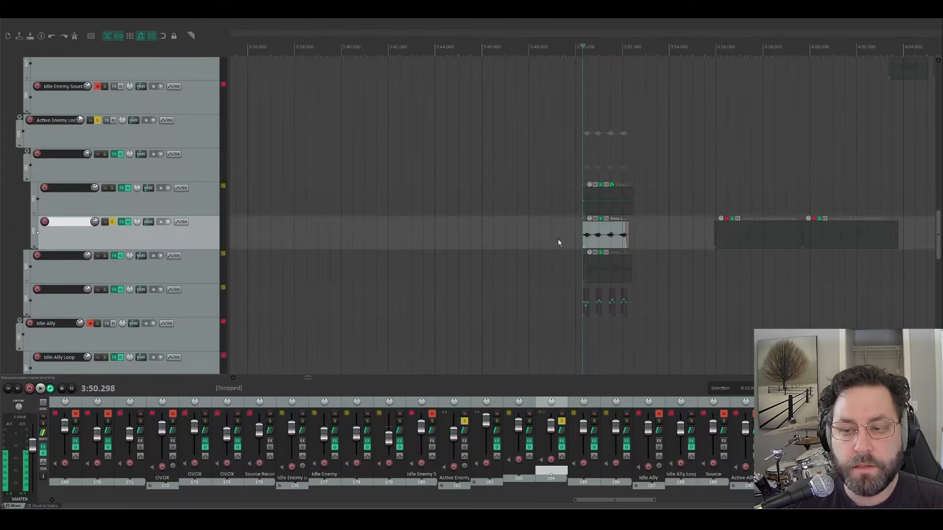
{"action": "scroll", "coordinate": [558, 243], "scroll_direction": "up", "scroll_amount": 2}
{"action": "scroll", "coordinate": [560, 246], "scroll_direction": "up", "scroll_amount": 2}
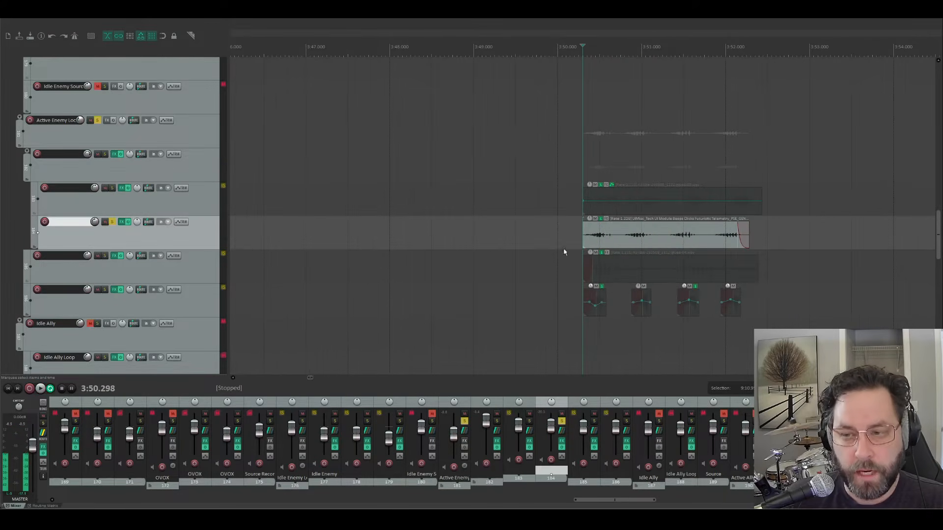
{"action": "left_click", "coordinate": [651, 242]}
{"action": "scroll", "coordinate": [455, 236], "scroll_direction": "right", "scroll_amount": 5}
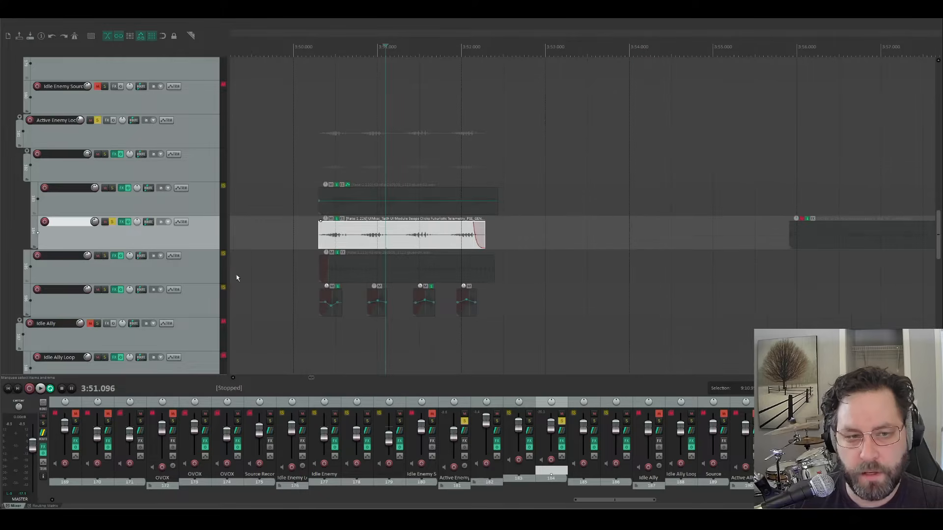
{"action": "left_click", "coordinate": [128, 223]}
{"action": "left_click", "coordinate": [290, 236]}
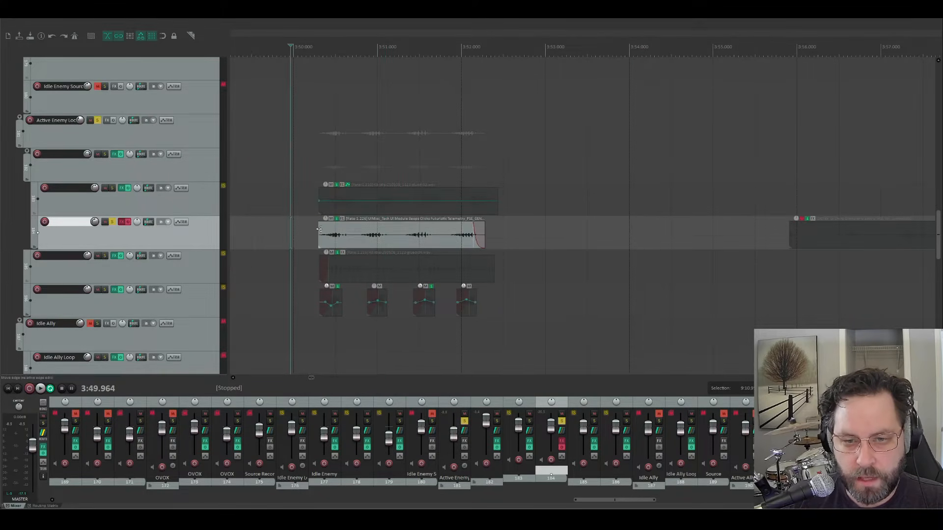
{"action": "key", "text": "space"}
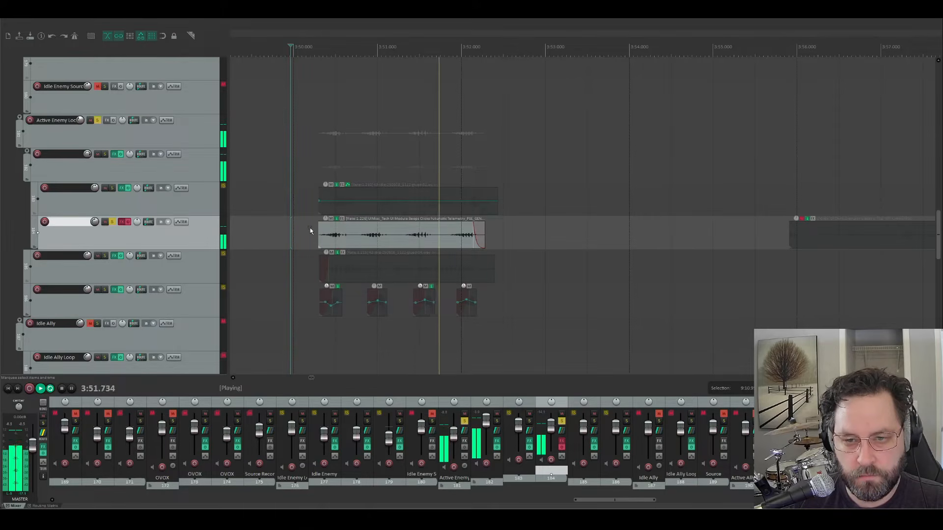
{"action": "key", "text": "space"}
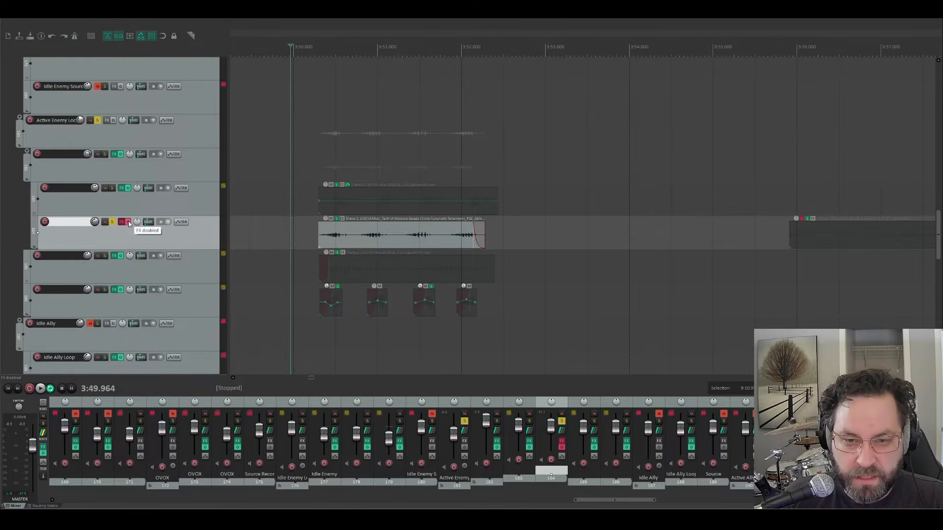
Enable the second nested layer's effects again, open its effects chain clear of the clip, and play the processed loop
{"action": "left_click", "coordinate": [128, 224]}
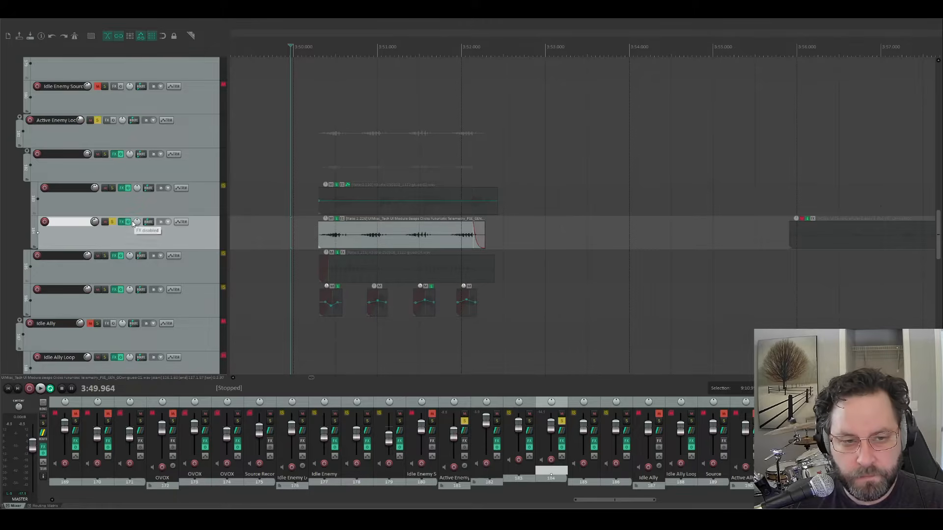
{"action": "left_click", "coordinate": [122, 223]}
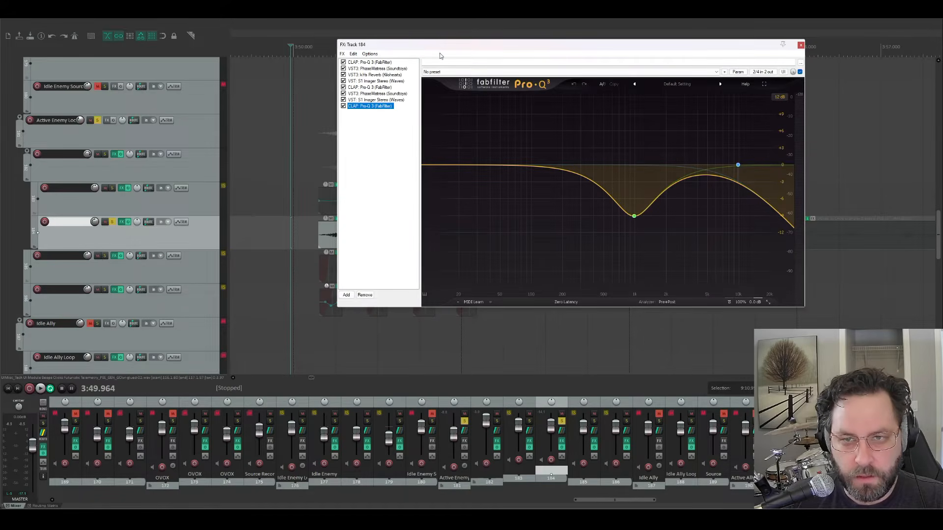
{"action": "left_click_drag", "start_coordinate": [443, 51], "coordinate": [581, 87]}
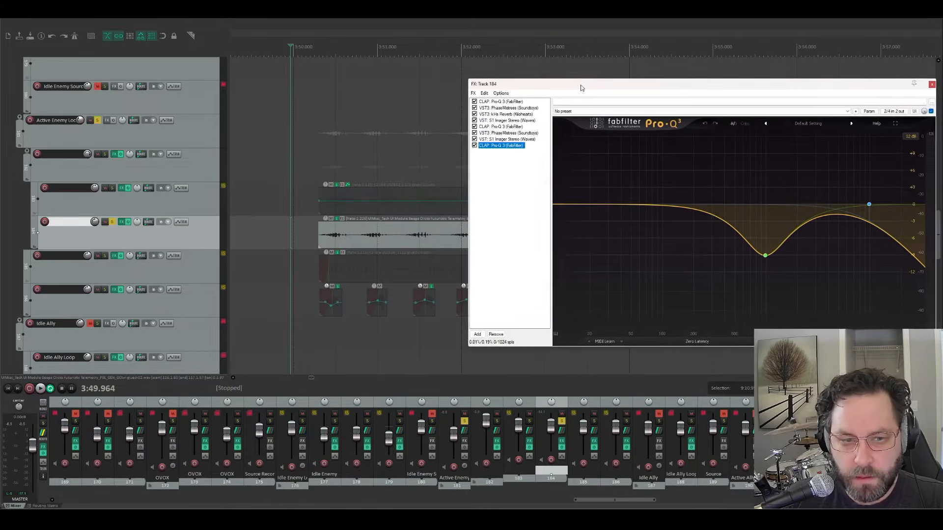
{"action": "key", "text": "space"}
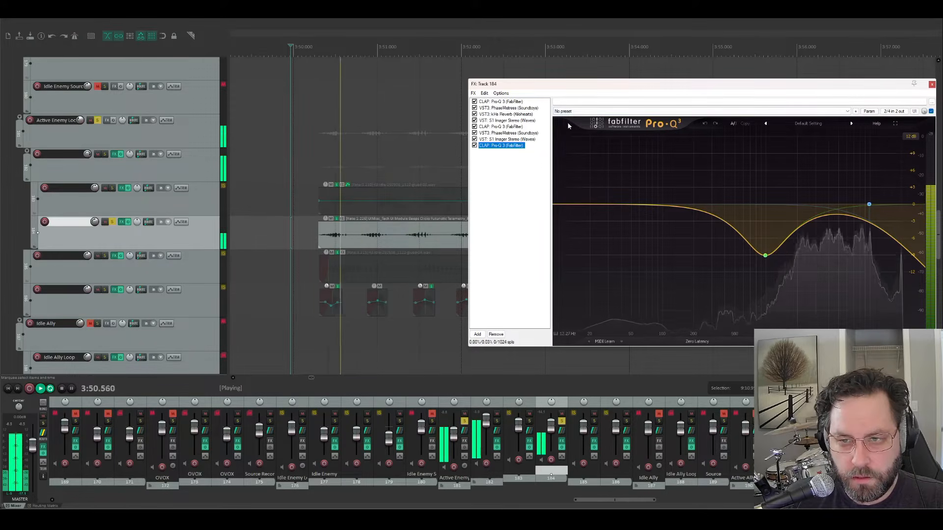
{"action": "key", "text": "space"}
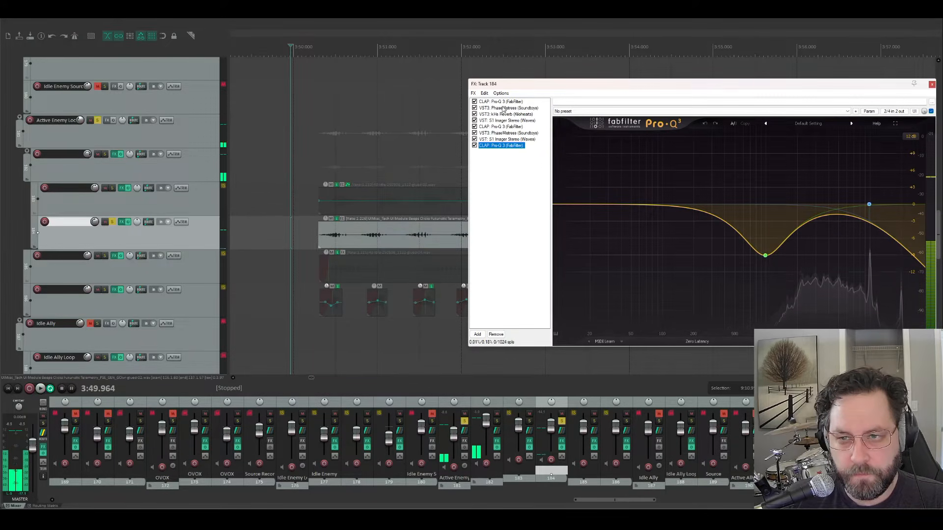
Bypass all eight effects in the second nested layer's chain individually, from the last Pro-Q 3 up to the first
{"action": "left_click", "coordinate": [500, 102]}
{"action": "left_click", "coordinate": [492, 146], "text": "shift"}
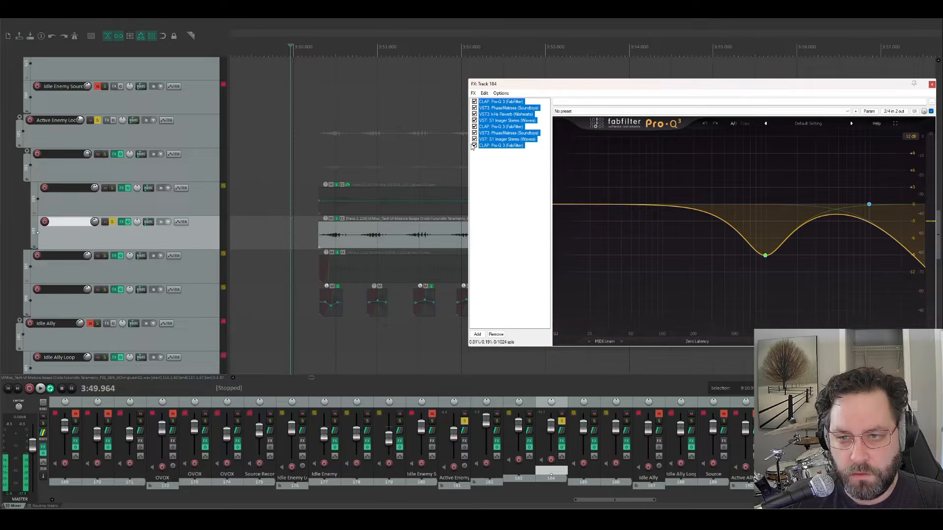
{"action": "left_click", "coordinate": [474, 146]}
{"action": "left_click", "coordinate": [475, 140]}
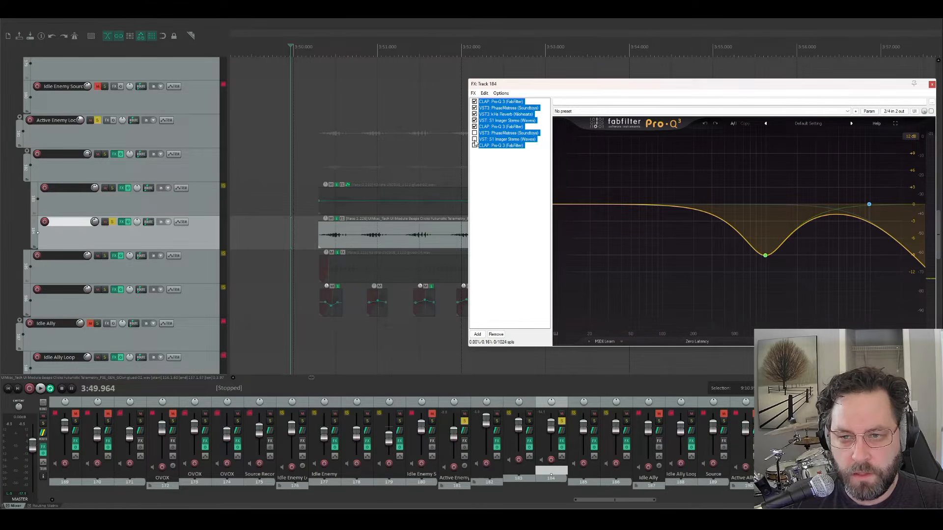
{"action": "left_click", "coordinate": [475, 133]}
{"action": "left_click", "coordinate": [474, 126]}
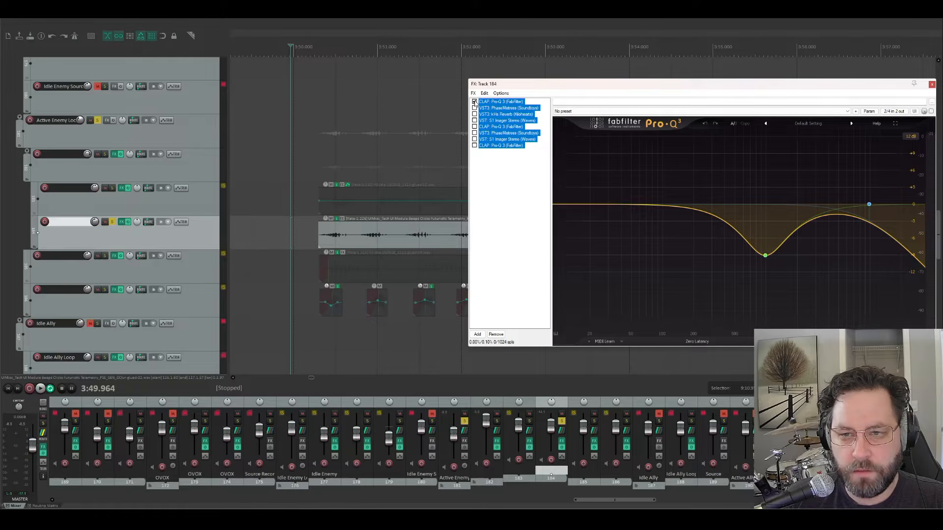
{"action": "left_click", "coordinate": [474, 101]}
{"action": "left_click", "coordinate": [493, 157]}
Display the first Pro-Q 3 and compare the loop dry with the loop played through that equalizer enabled
{"action": "left_click", "coordinate": [496, 101]}
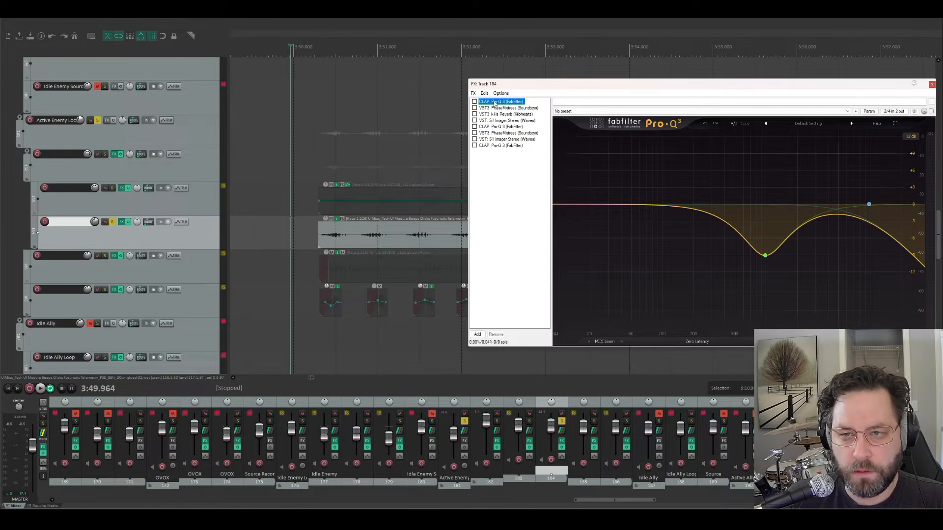
{"action": "left_click_drag", "start_coordinate": [539, 84], "coordinate": [512, 21]}
{"action": "key", "text": "space"}
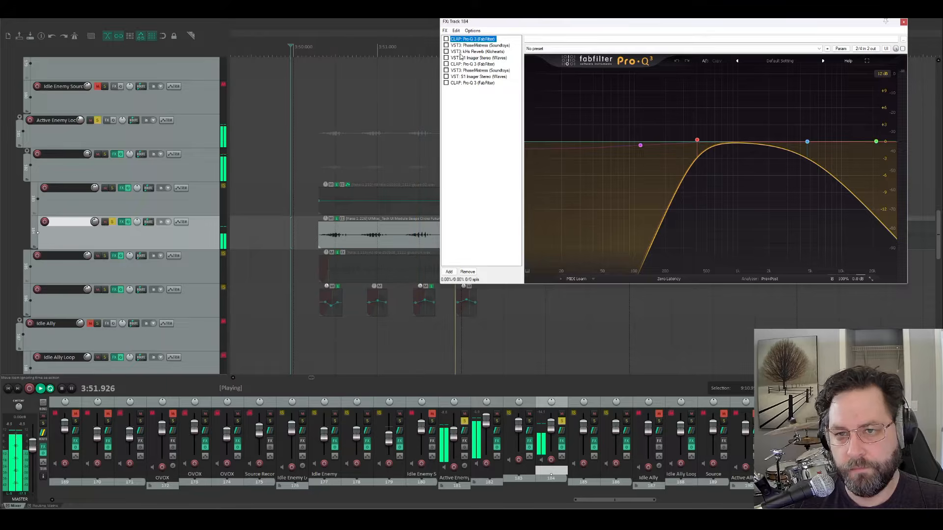
{"action": "key", "text": "space"}
{"action": "key", "text": "space"}
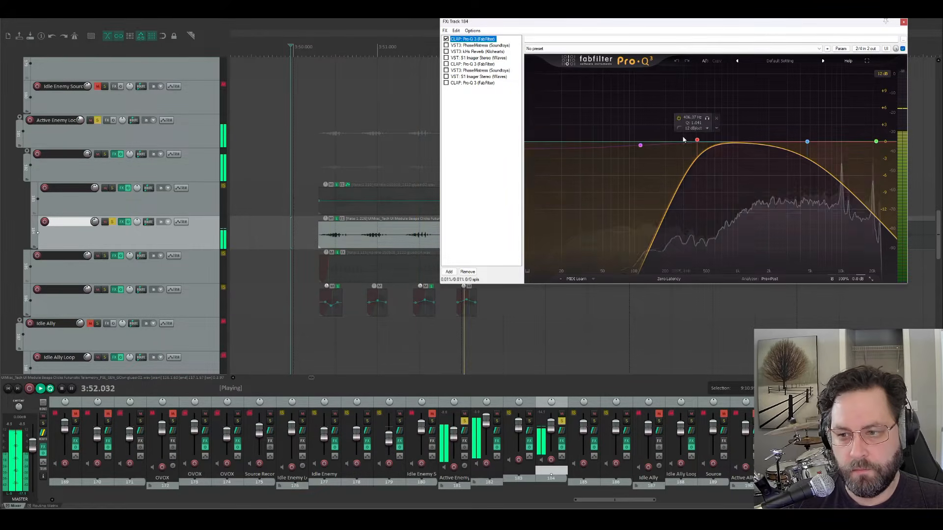
{"action": "key", "text": "space"}
Enable the first PhaseMistress after the equalizer and play the loop through both effects
{"action": "left_click", "coordinate": [475, 45]}
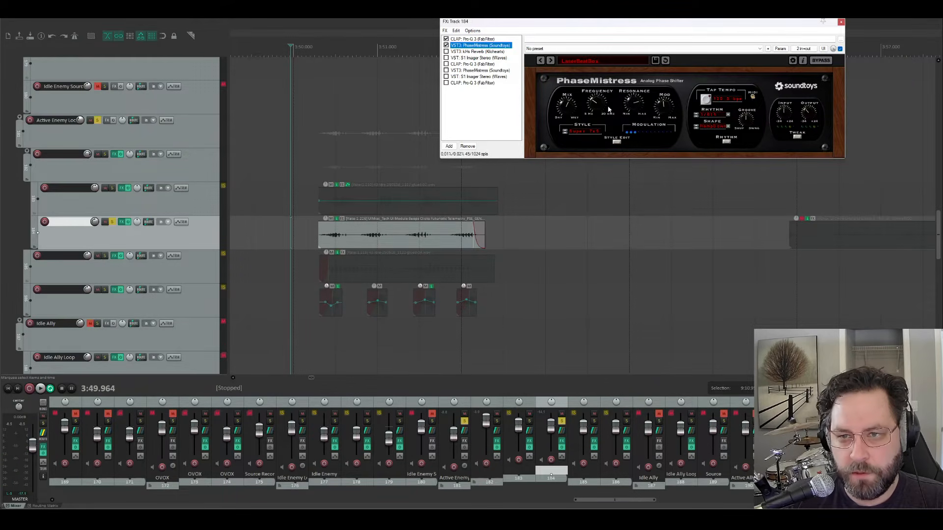
{"action": "key", "text": "space"}
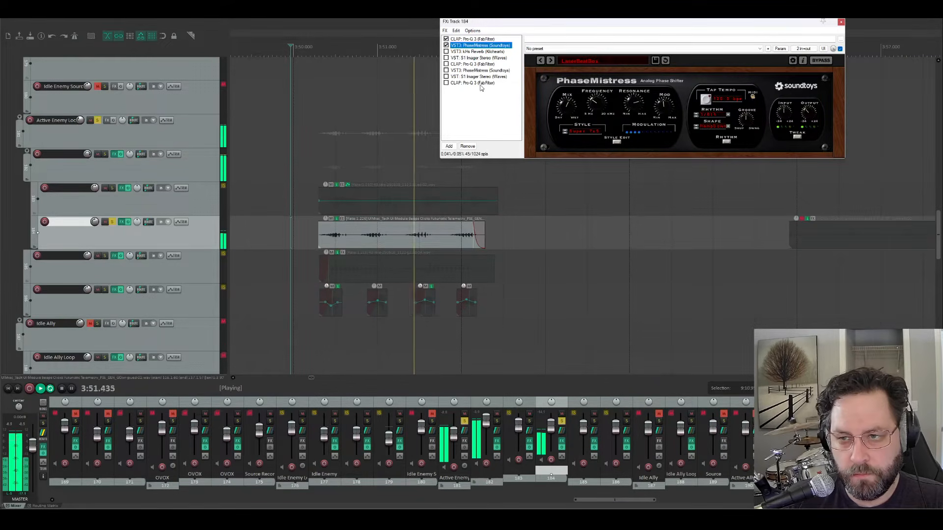
{"action": "key", "text": "space"}
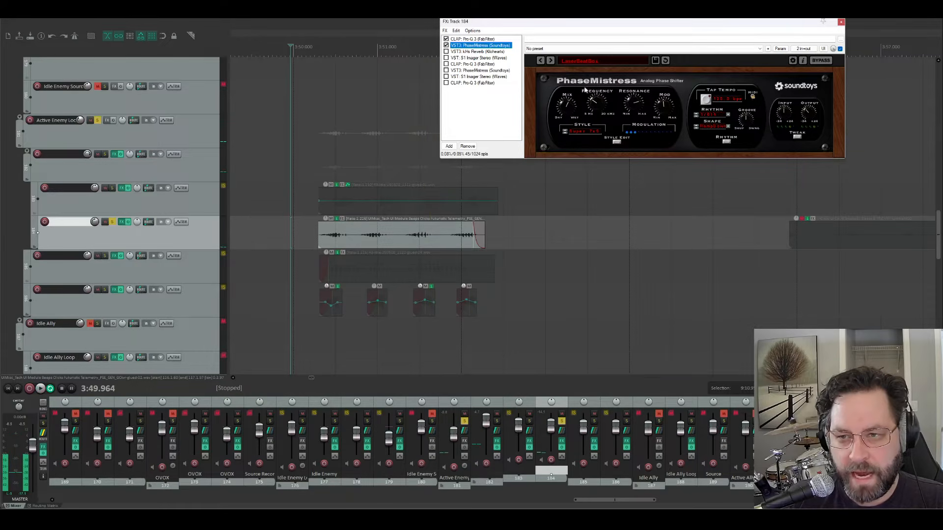
Focus on the first PhaseMistress's Mix control and replay the phased loop several times from 3:49.964
{"action": "left_click", "coordinate": [564, 109]}
{"action": "key", "text": "space"}
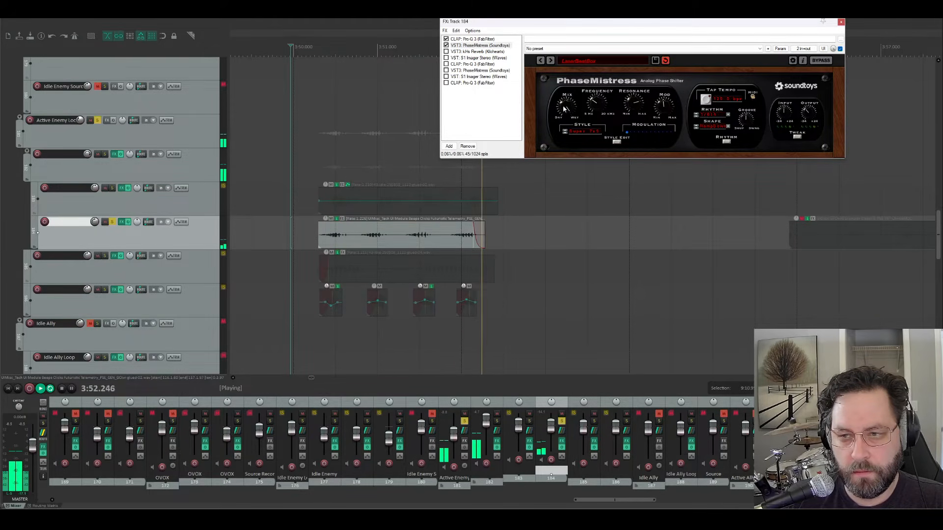
{"action": "key", "text": "space"}
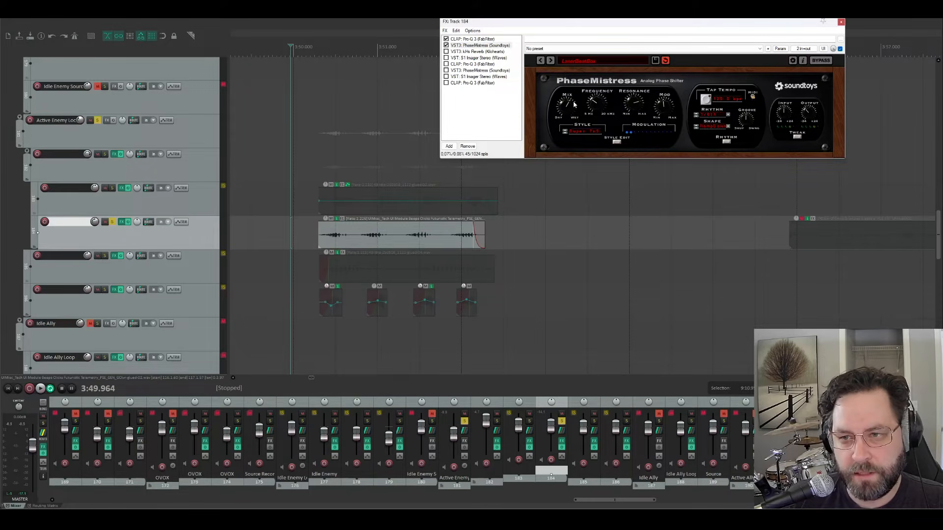
{"action": "key", "text": "space"}
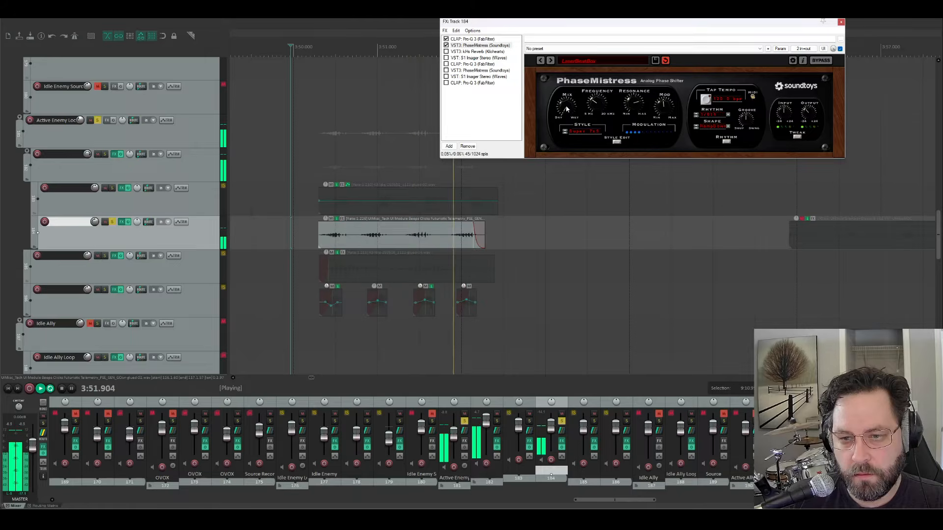
{"action": "key", "text": "space"}
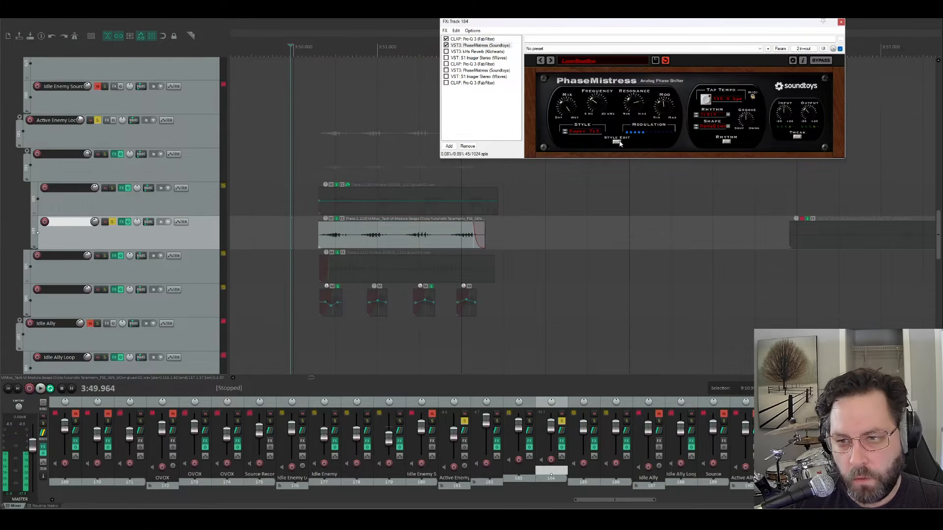
{"action": "key", "text": "space"}
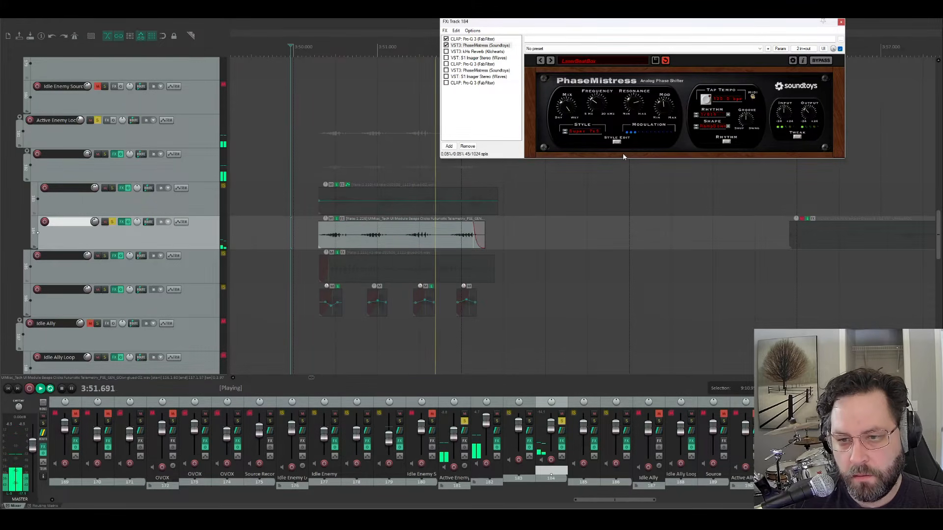
{"action": "key", "text": "space"}
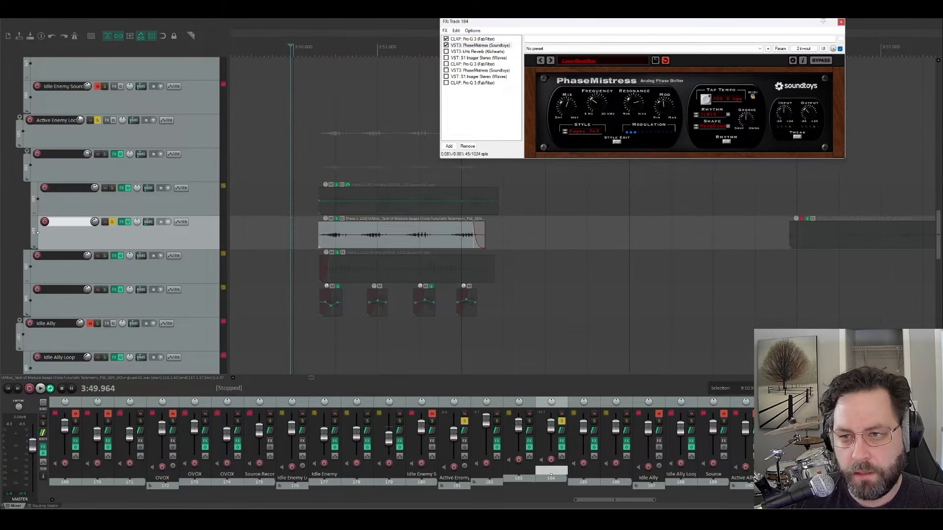
{"action": "key", "text": "space"}
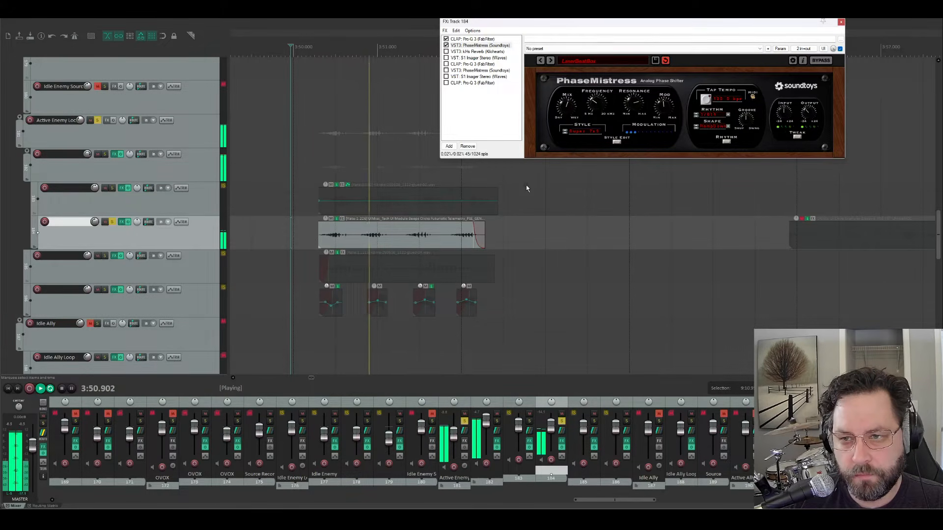
{"action": "key", "text": "space"}
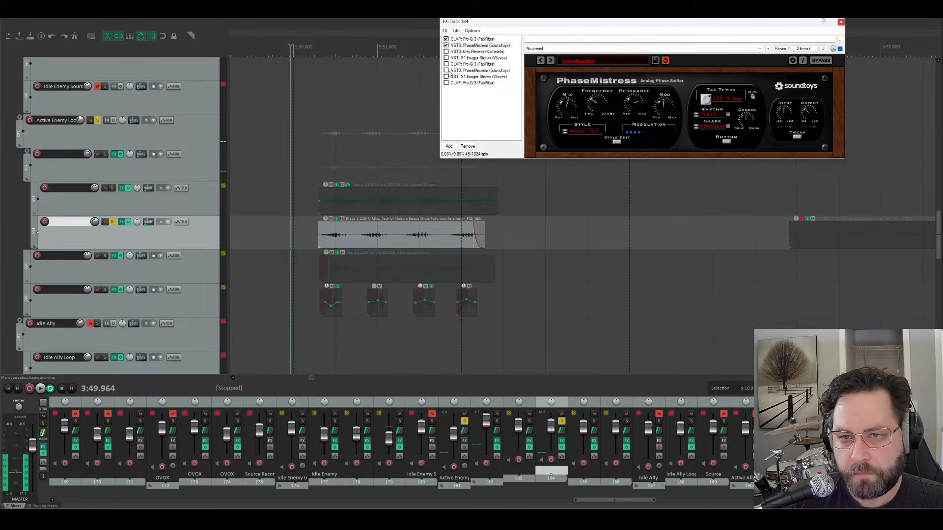
Enable the kHs Reverb following the first PhaseMistress and play the loop with the reverb added
{"action": "left_click", "coordinate": [446, 51]}
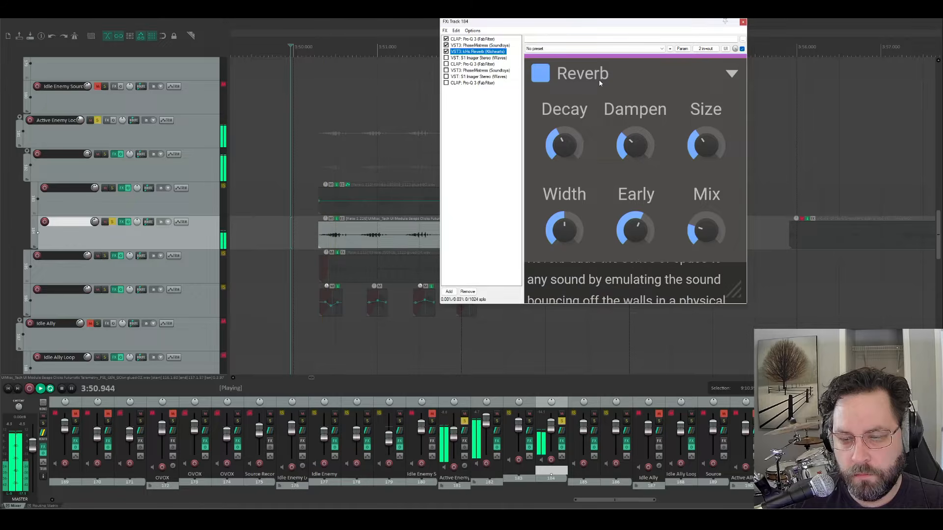
{"action": "key", "text": "space"}
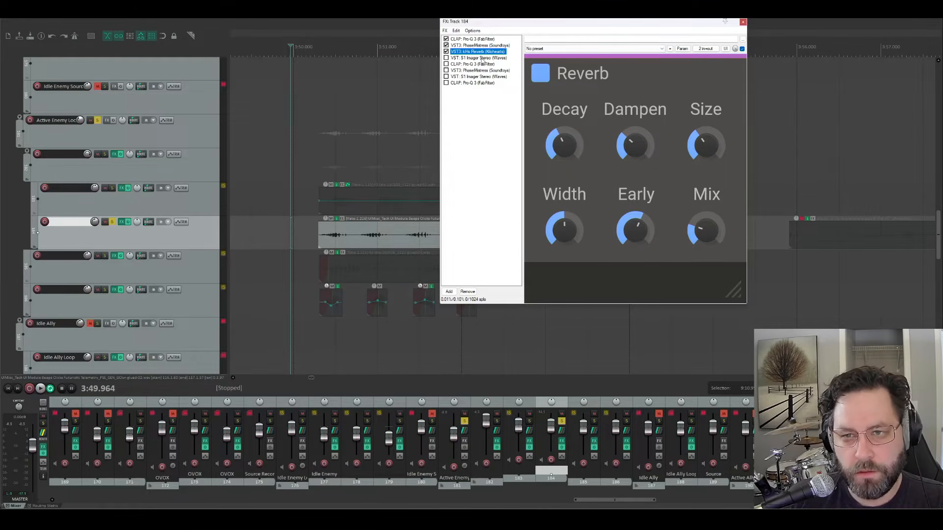
{"action": "left_click", "coordinate": [482, 59]}
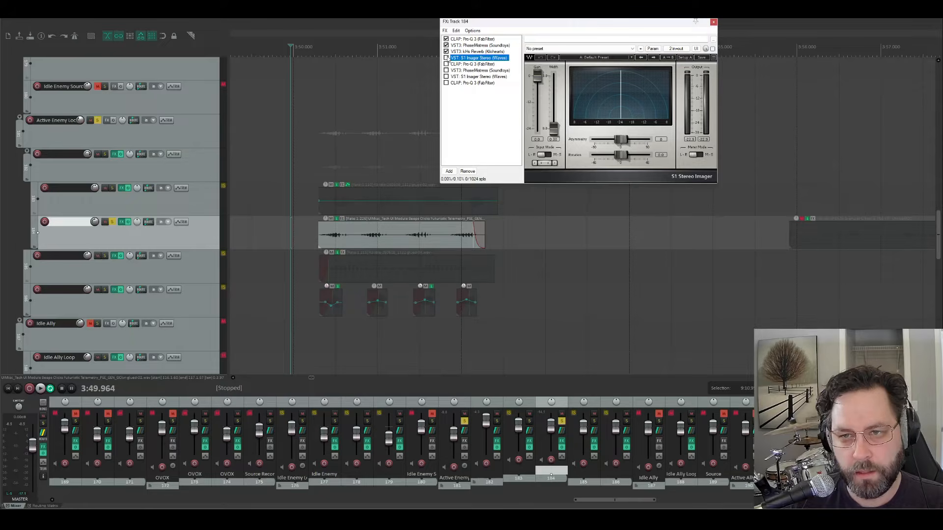
{"action": "left_click", "coordinate": [484, 53]}
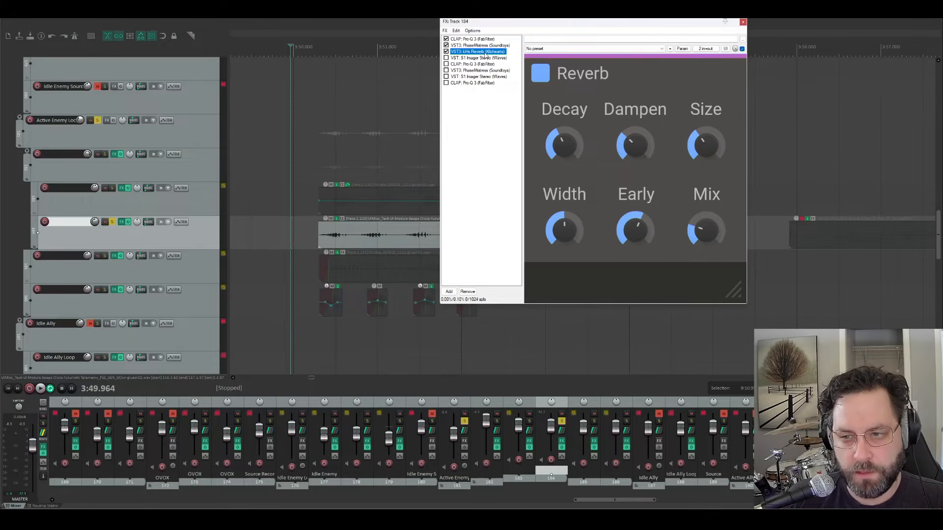
{"action": "key", "text": "space"}
{"action": "key", "text": "space"}
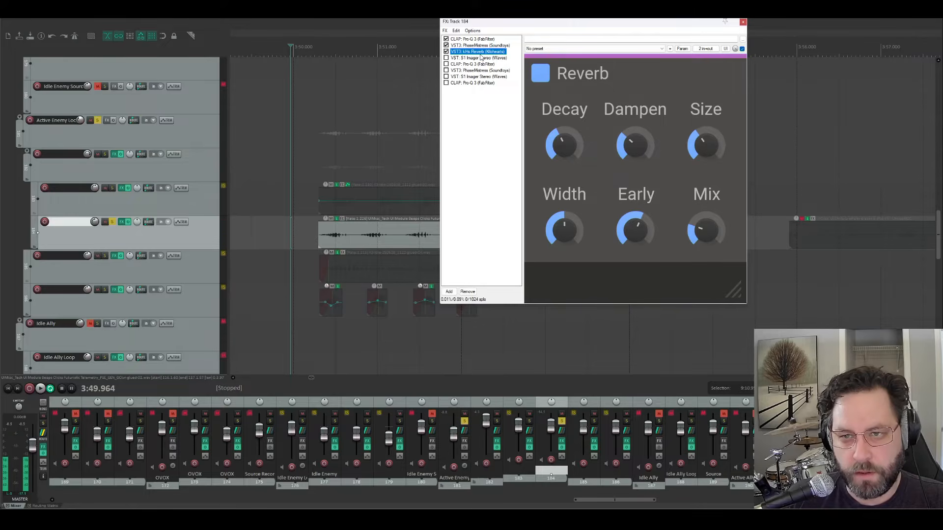
Enable the first S1 Imager Stereo in the chain and play the loop through it
{"action": "left_click", "coordinate": [480, 58]}
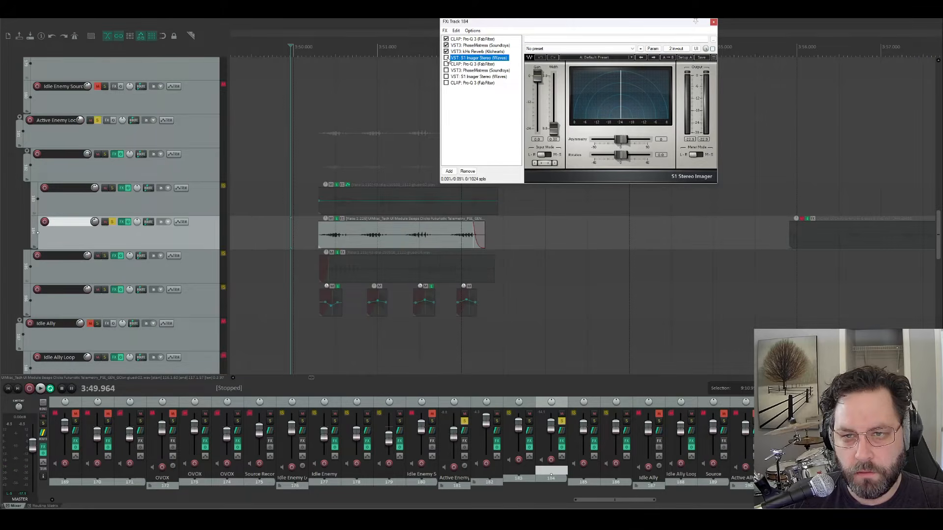
{"action": "left_click", "coordinate": [446, 58]}
{"action": "key", "text": "space"}
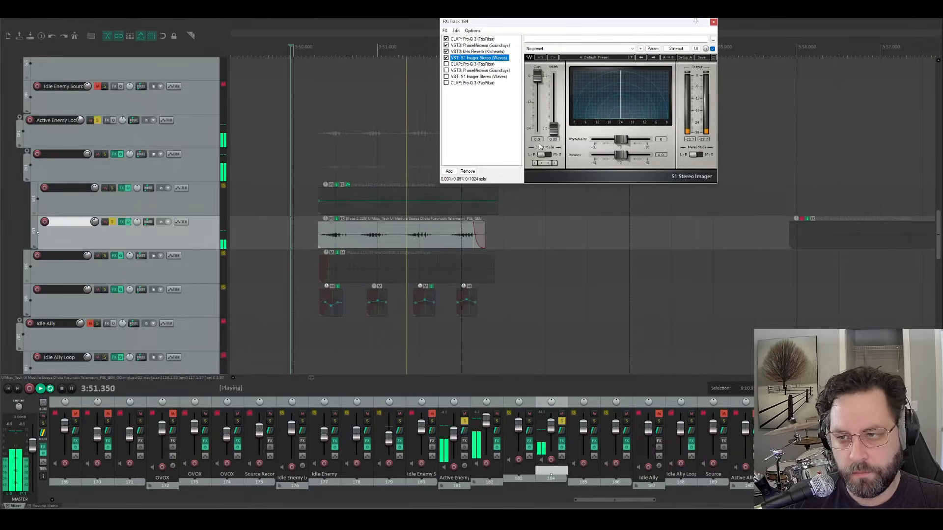
{"action": "key", "text": "space"}
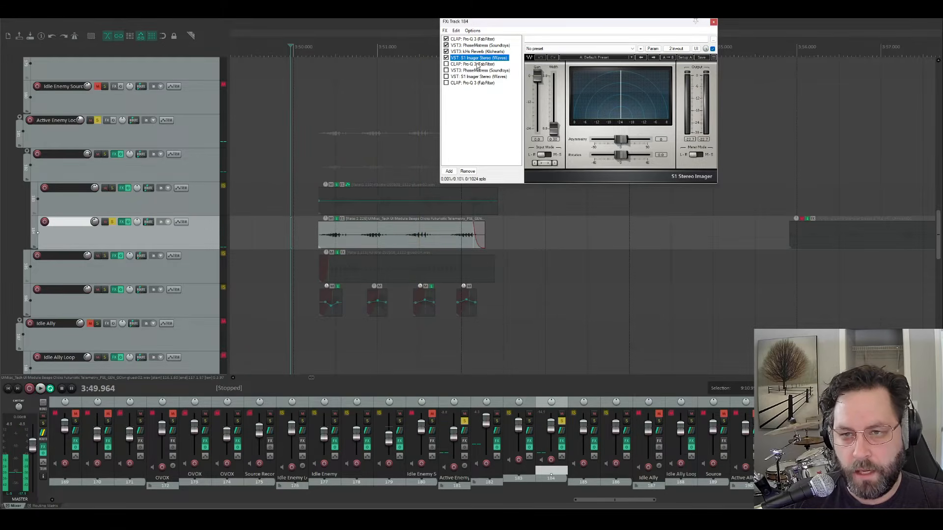
Enable the second Pro-Q 3, the one with the high-frequency roll-off, and play the loop through it
{"action": "left_click", "coordinate": [476, 64]}
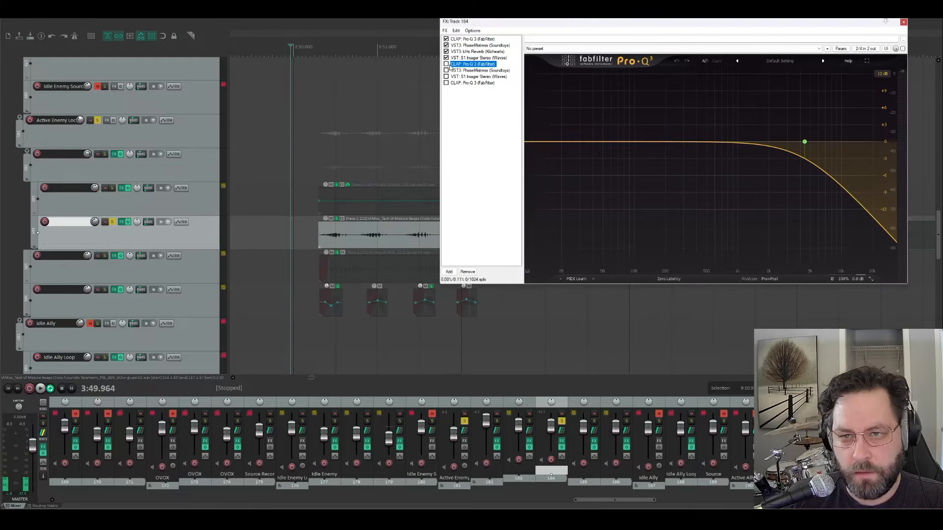
{"action": "key", "text": "space"}
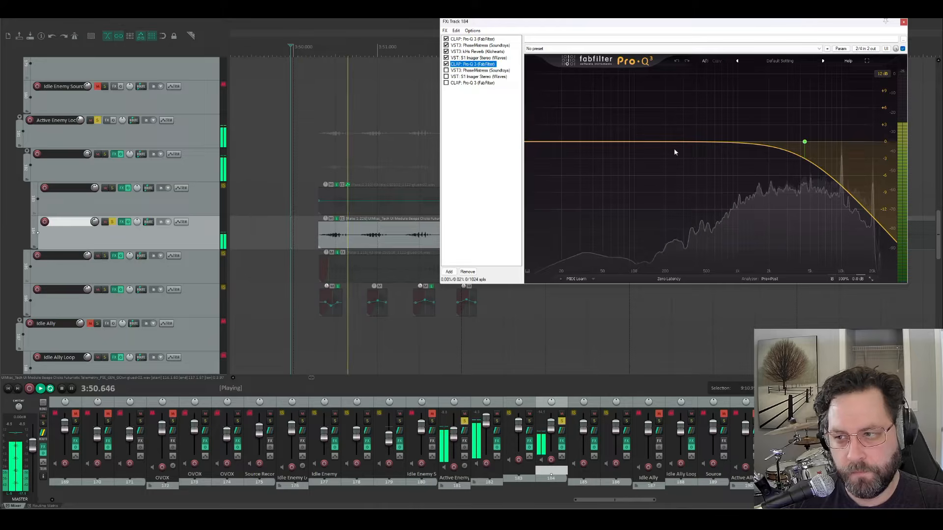
{"action": "key", "text": "space"}
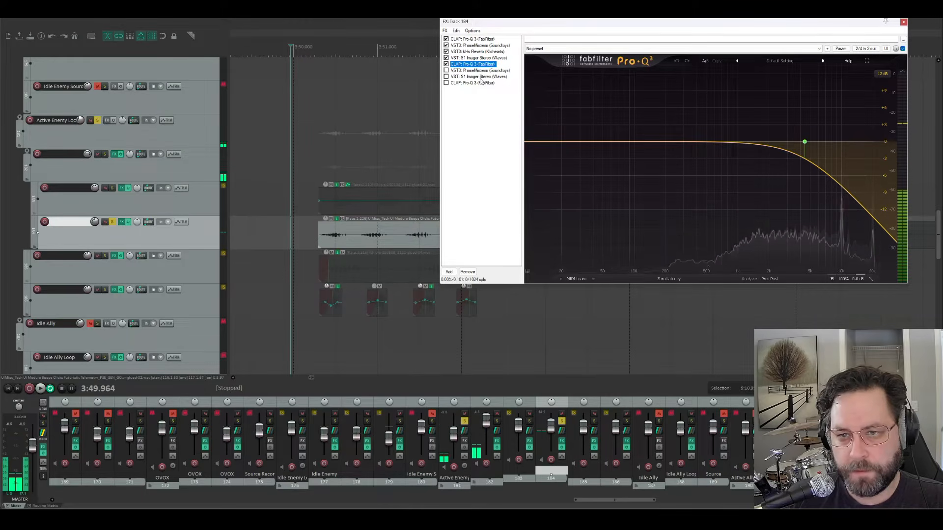
Enable the second PhaseMistress and replay the loop to hear the additional phasing
{"action": "left_click", "coordinate": [475, 71]}
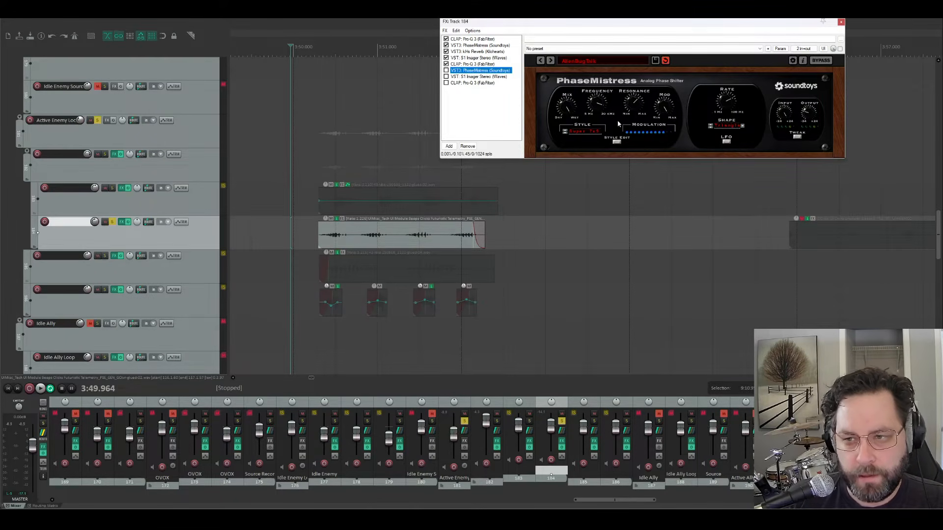
{"action": "left_click", "coordinate": [446, 71]}
{"action": "key", "text": "space"}
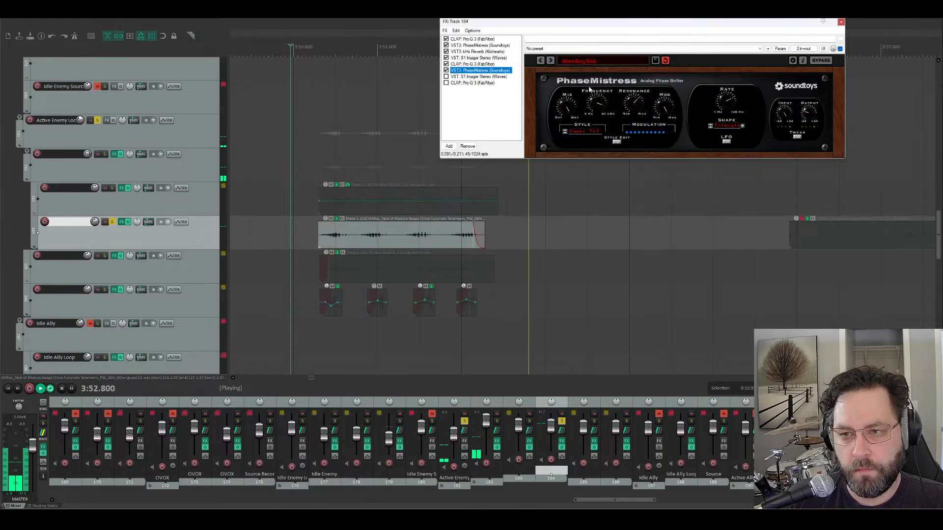
{"action": "key", "text": "space"}
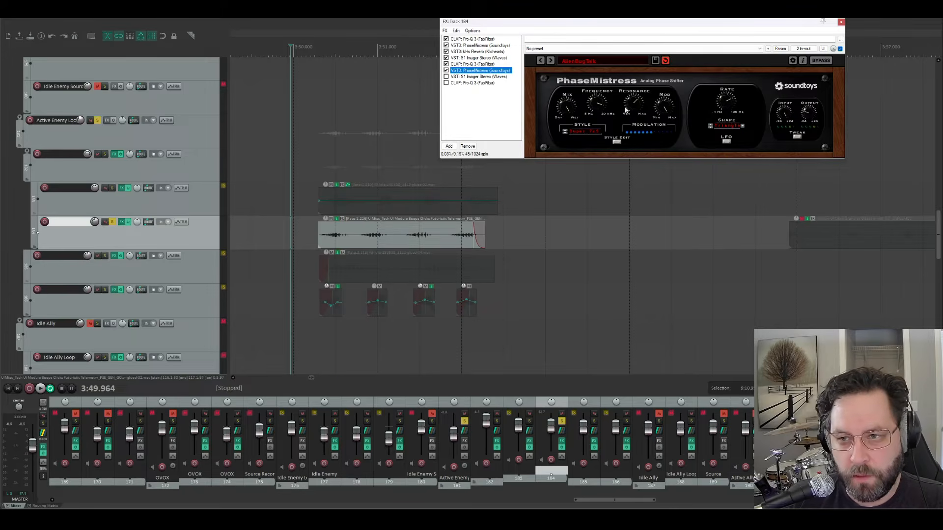
{"action": "key", "text": "space"}
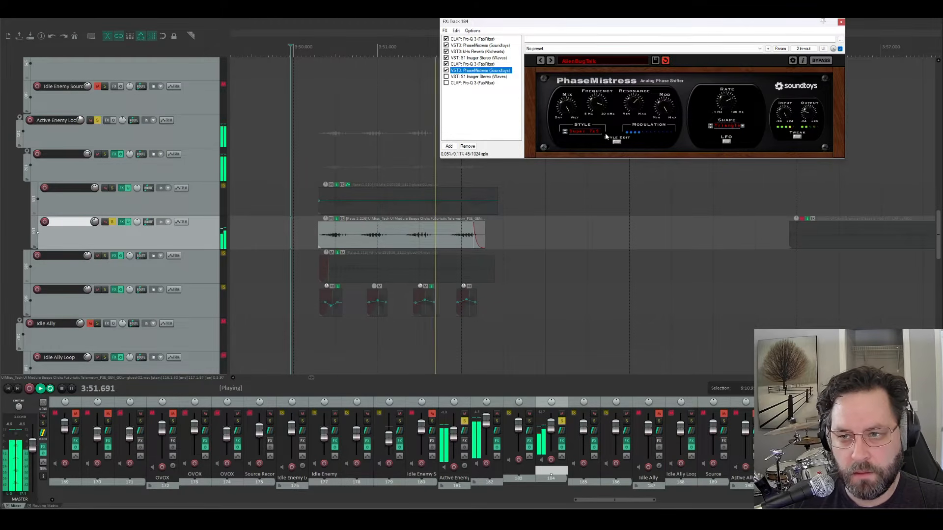
{"action": "key", "text": "space"}
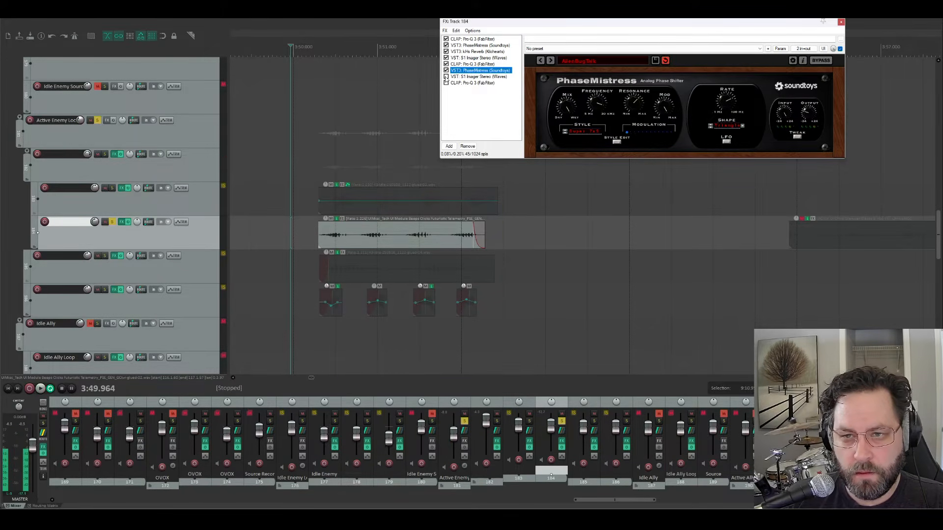
Enable the second S1 Imager Stereo and play the loop with every effect except the final Pro-Q 3
{"action": "left_click", "coordinate": [470, 77]}
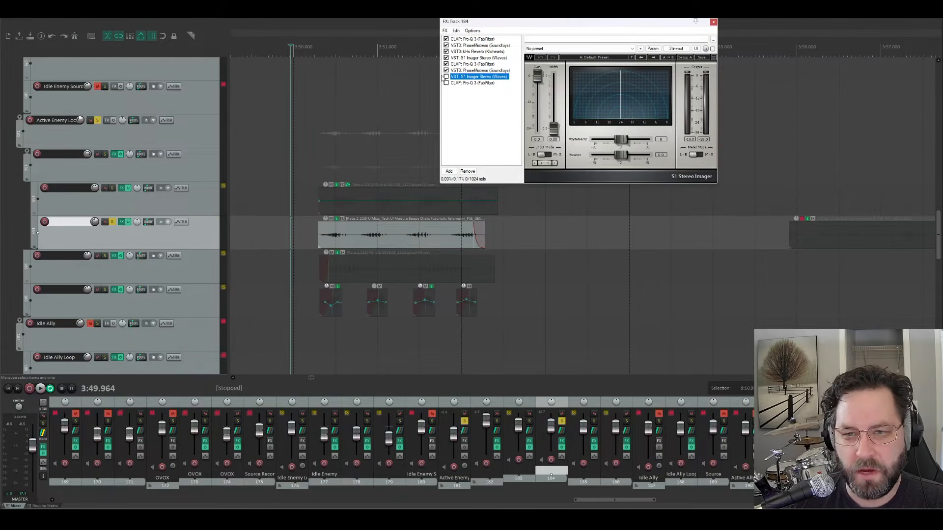
{"action": "left_click", "coordinate": [446, 77]}
{"action": "key", "text": "space"}
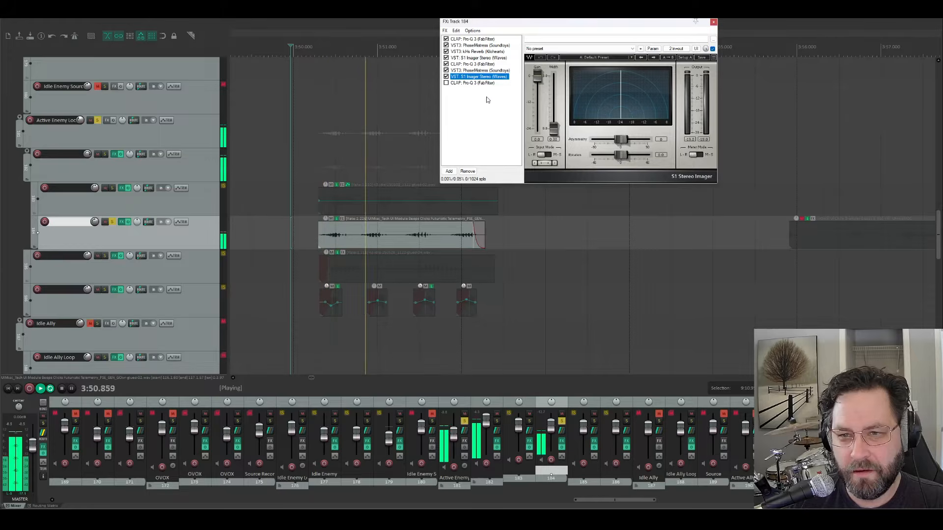
Enable the final Pro-Q 3 on track 184, display its curve, and play the loop through the complete chain
{"action": "key", "text": "space"}
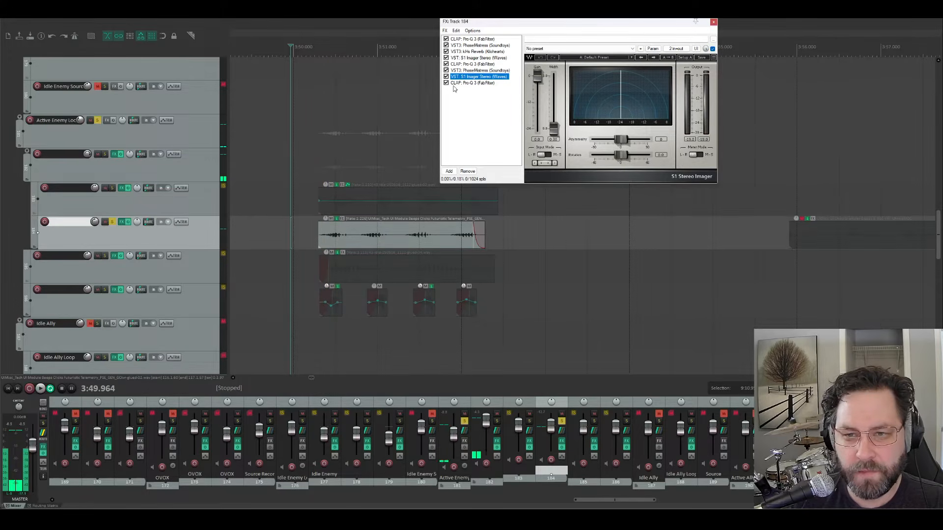
{"action": "left_click", "coordinate": [446, 83]}
{"action": "left_click", "coordinate": [473, 83]}
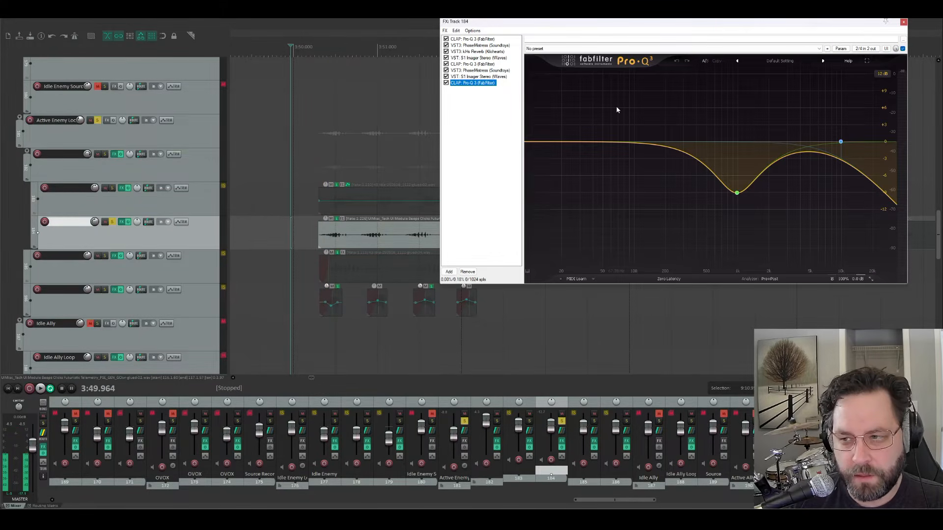
{"action": "key", "text": "space"}
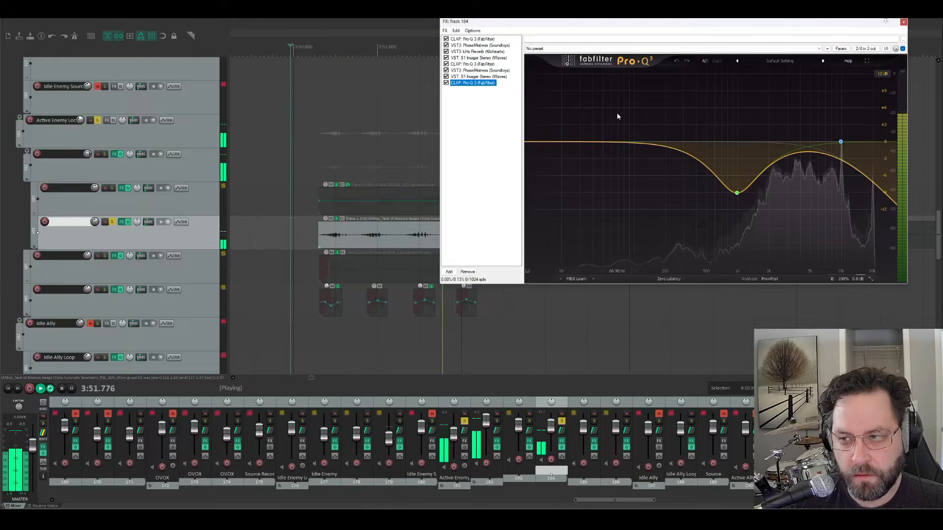
{"action": "key", "text": "space"}
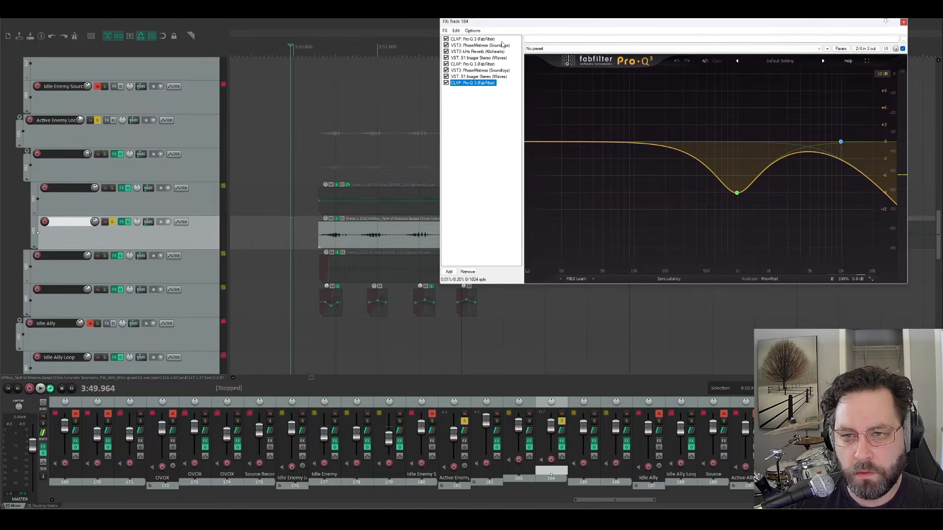
Review the settings of the first S1 Imager Stereo, the second PhaseMistress, and the second S1 Imager Stereo
{"action": "left_click", "coordinate": [469, 59]}
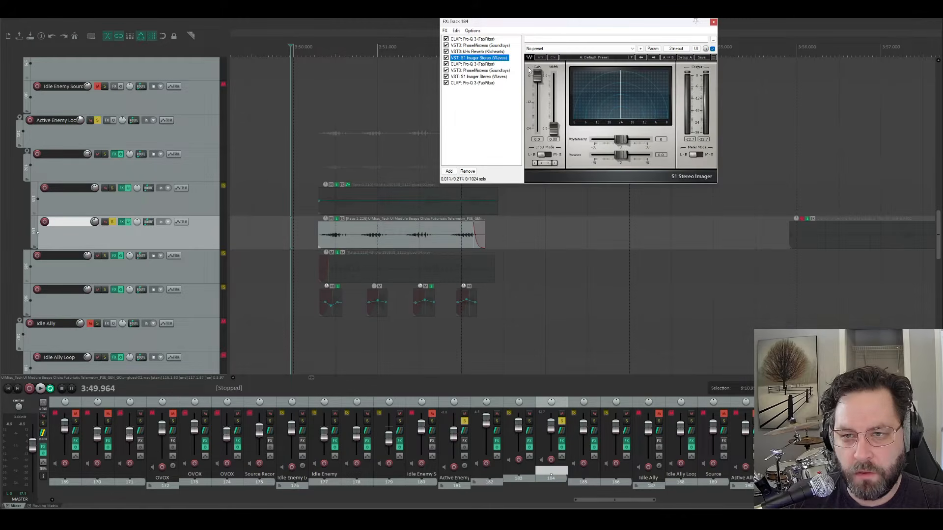
{"action": "left_click", "coordinate": [484, 71]}
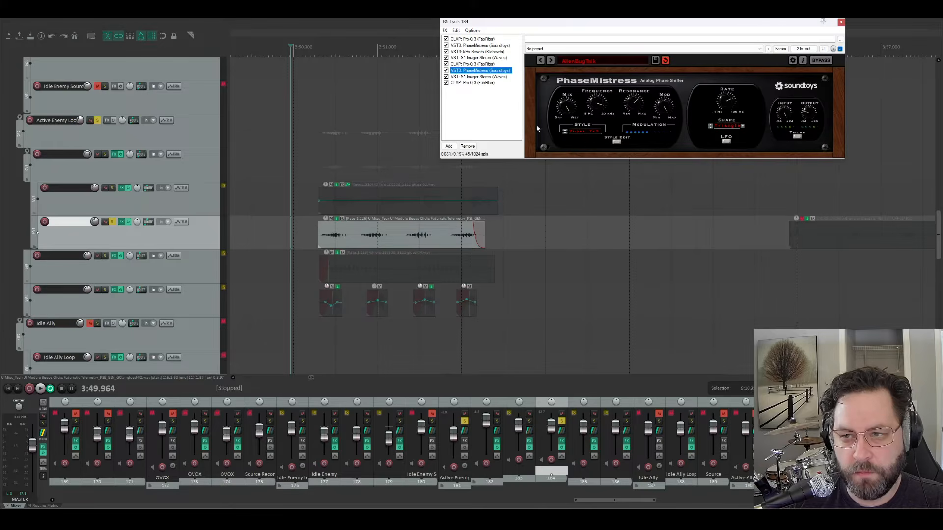
{"action": "left_click", "coordinate": [489, 76]}
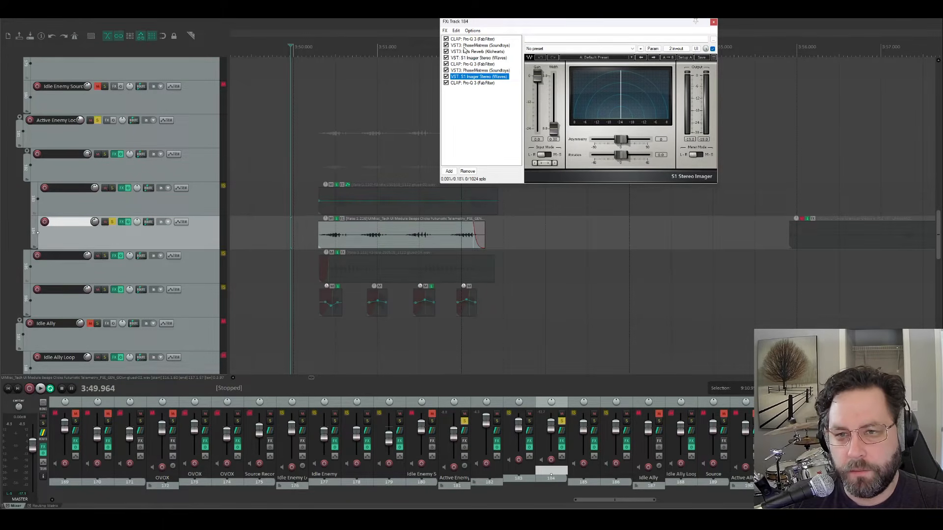
Compare track 184's loop with its whole effects chain bypassed and with it re-enabled
{"action": "left_click", "coordinate": [131, 223]}
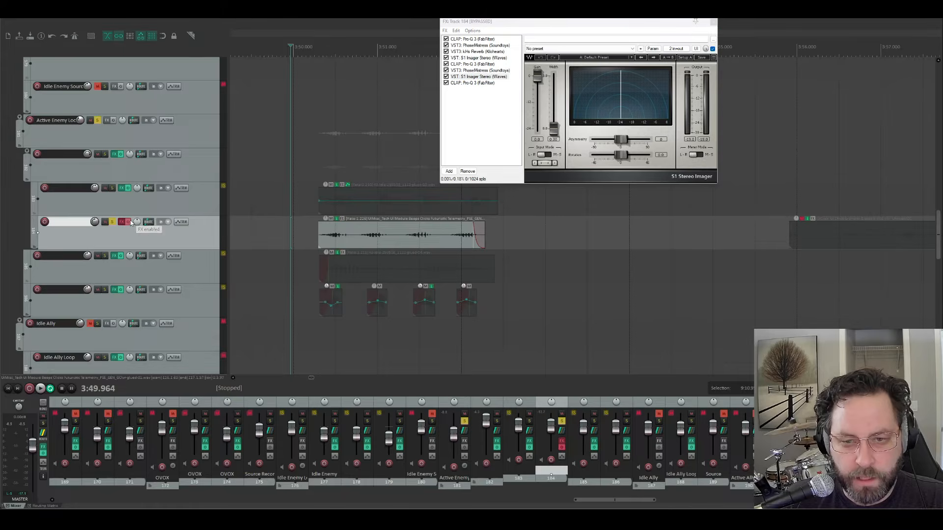
{"action": "key", "text": "space"}
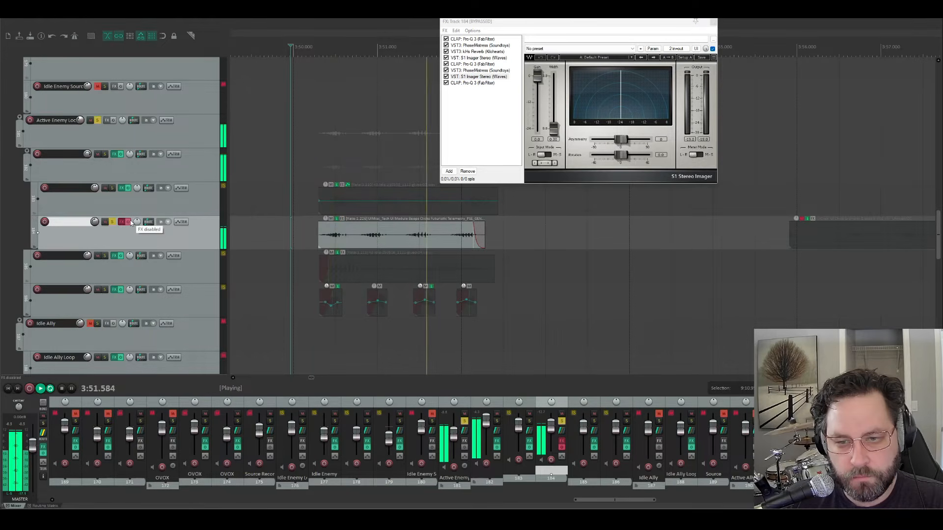
{"action": "key", "text": "space"}
{"action": "left_click", "coordinate": [130, 223]}
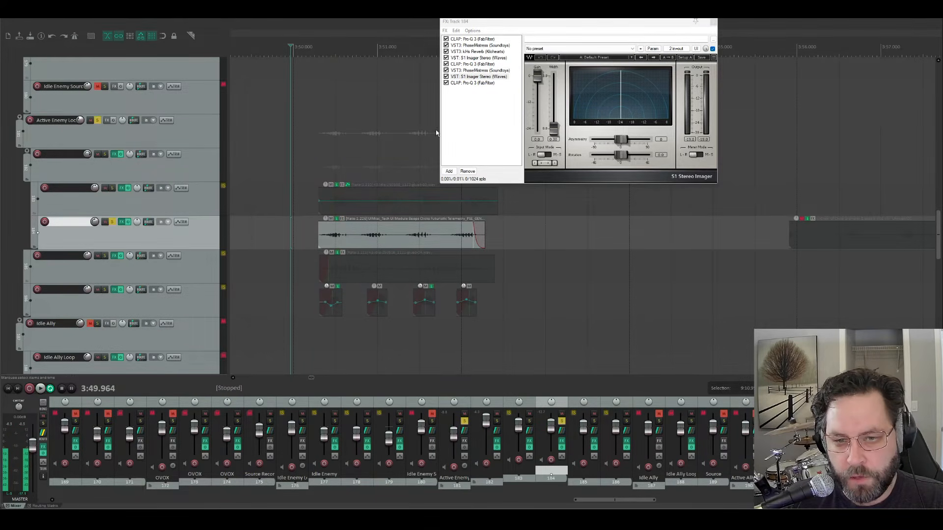
{"action": "key", "text": "space"}
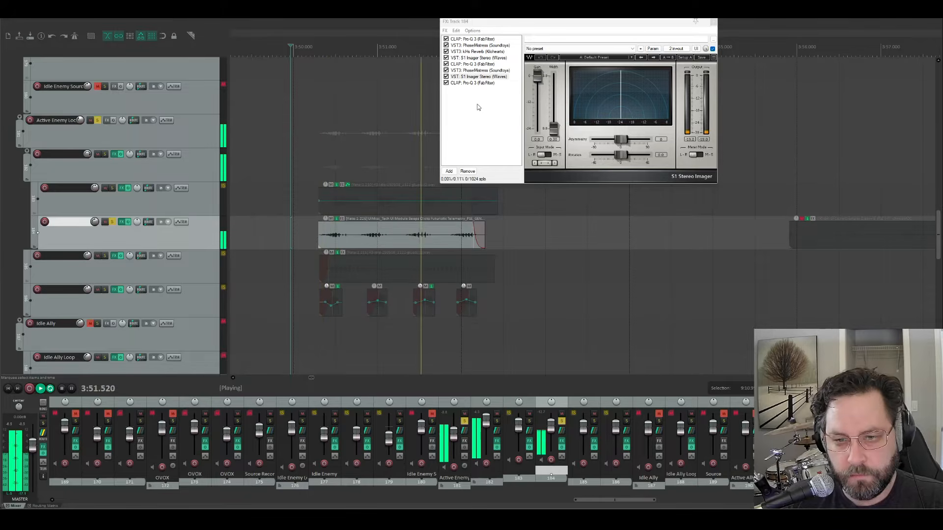
{"action": "key", "text": "space"}
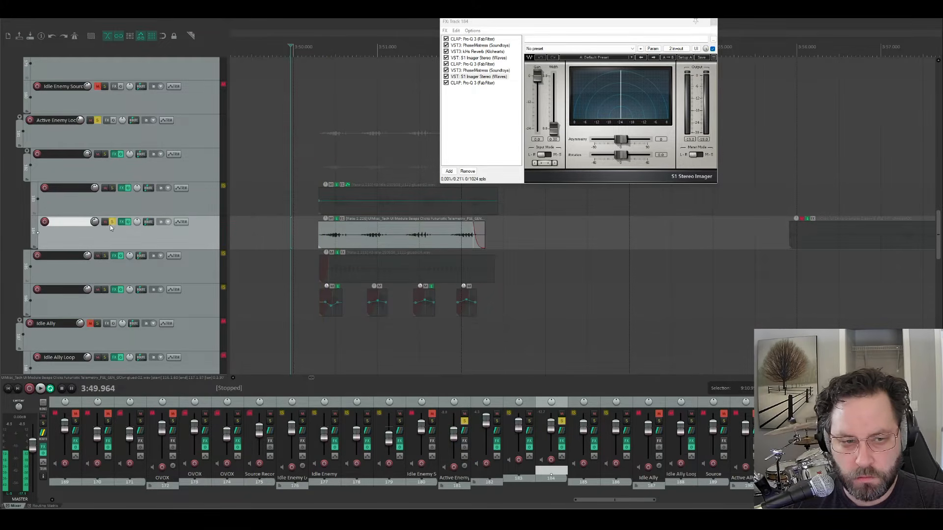
Unsolo track 184, solo the layer on track 185 below it, and play that loop
{"action": "left_click", "coordinate": [112, 222]}
{"action": "left_click", "coordinate": [104, 256]}
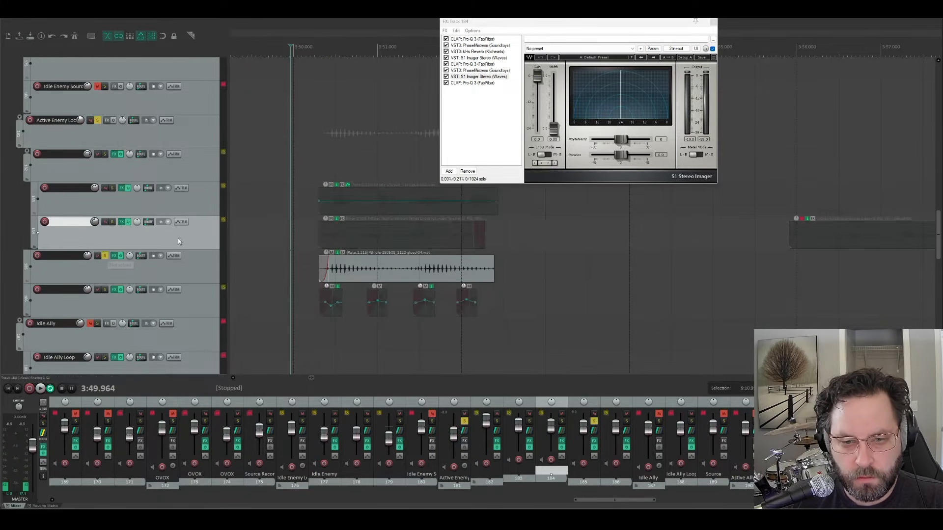
{"action": "key", "text": "space"}
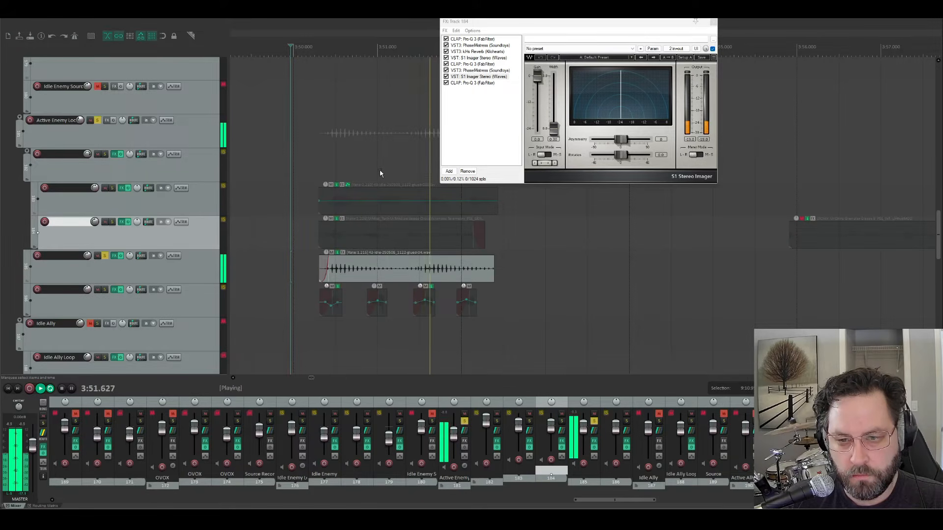
{"action": "key", "text": "space"}
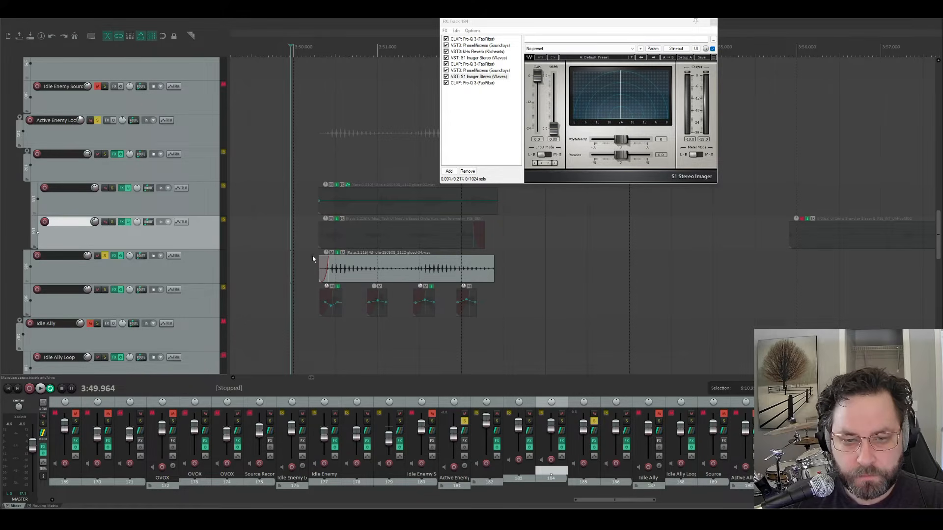
Compare track 185's loop with its effects chain bypassed and with it re-enabled
{"action": "left_click", "coordinate": [120, 256]}
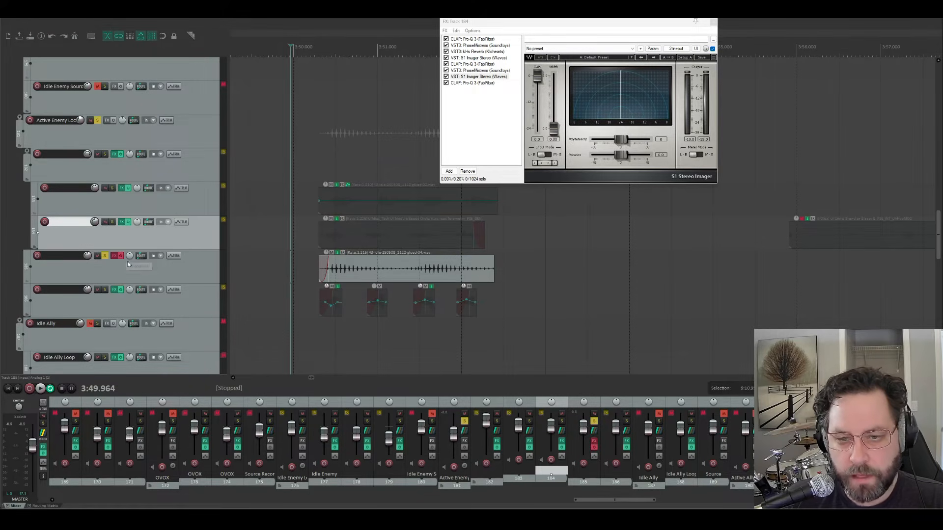
{"action": "key", "text": "space"}
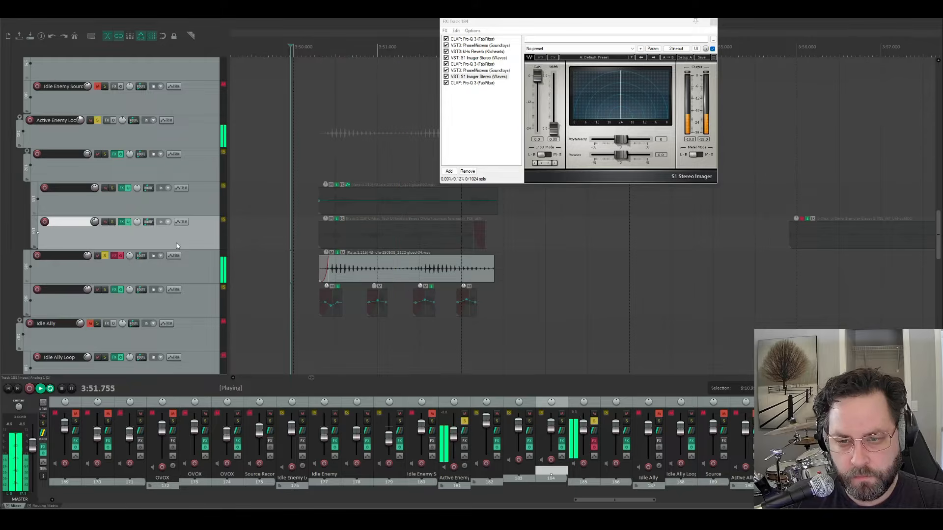
{"action": "left_click", "coordinate": [120, 255]}
{"action": "key", "text": "space"}
{"action": "key", "text": "space"}
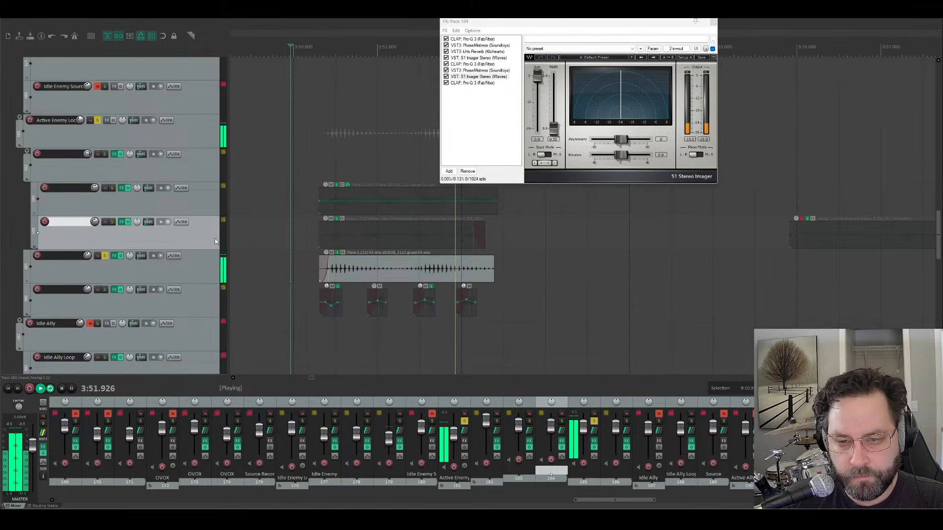
{"action": "key", "text": "space"}
Open track 185's effects chain in place of track 184's and inspect the first Pro-Q 3's mid-frequency cut
{"action": "left_click", "coordinate": [114, 255]}
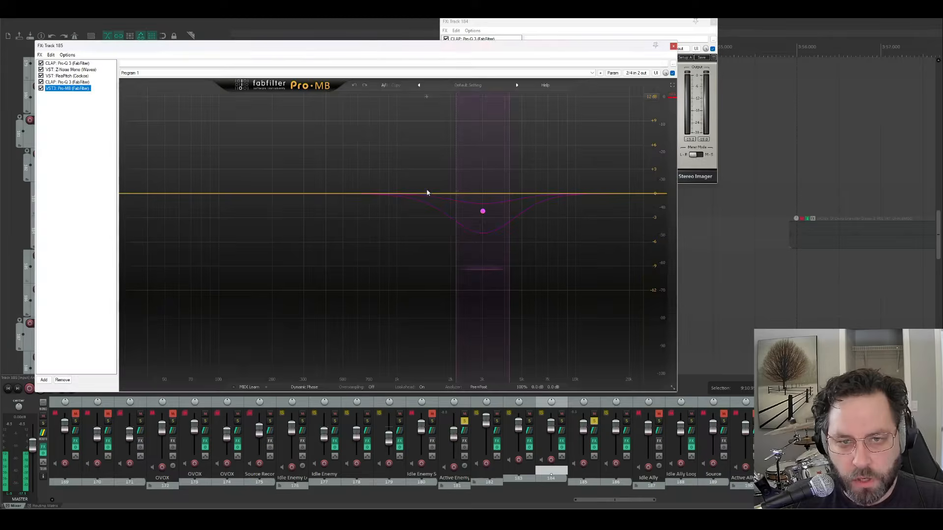
{"action": "left_click", "coordinate": [713, 23]}
{"action": "left_click_drag", "start_coordinate": [406, 50], "coordinate": [596, 35]}
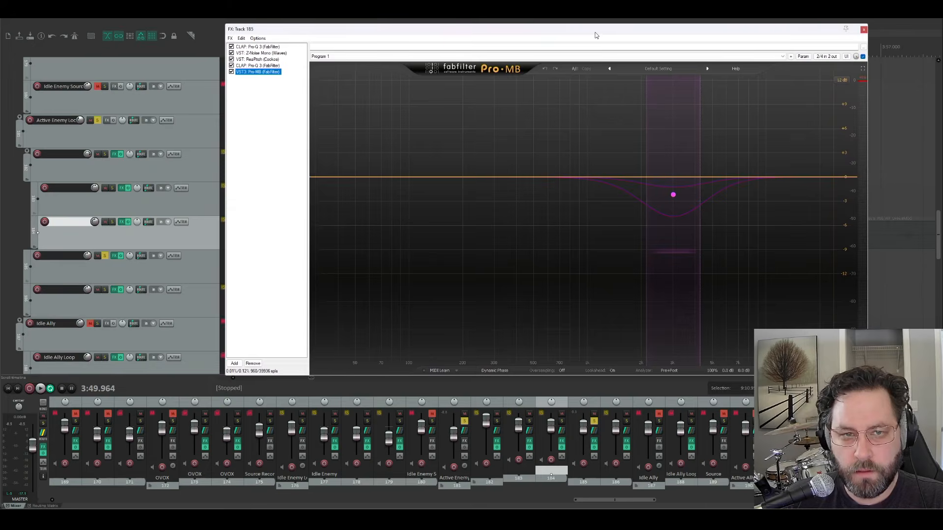
{"action": "left_click", "coordinate": [258, 47]}
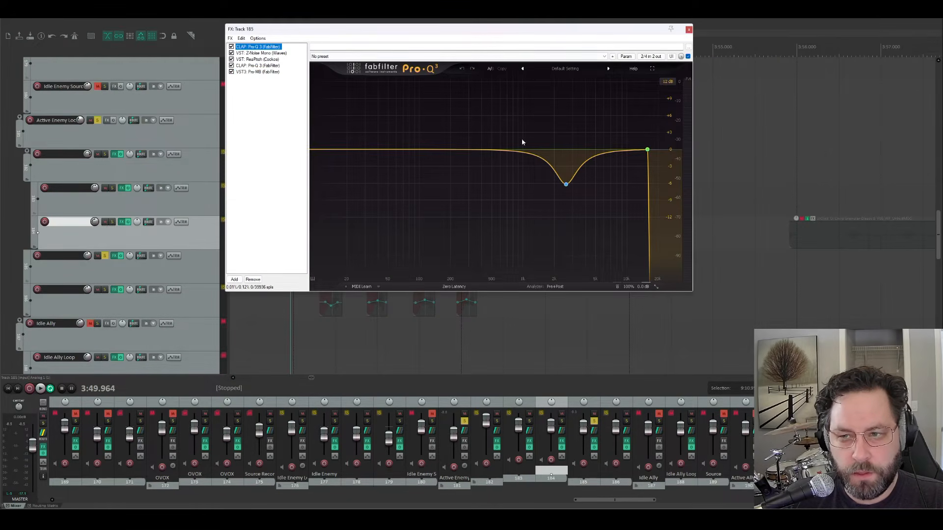
{"action": "mouse_move", "coordinate": [572, 187]}
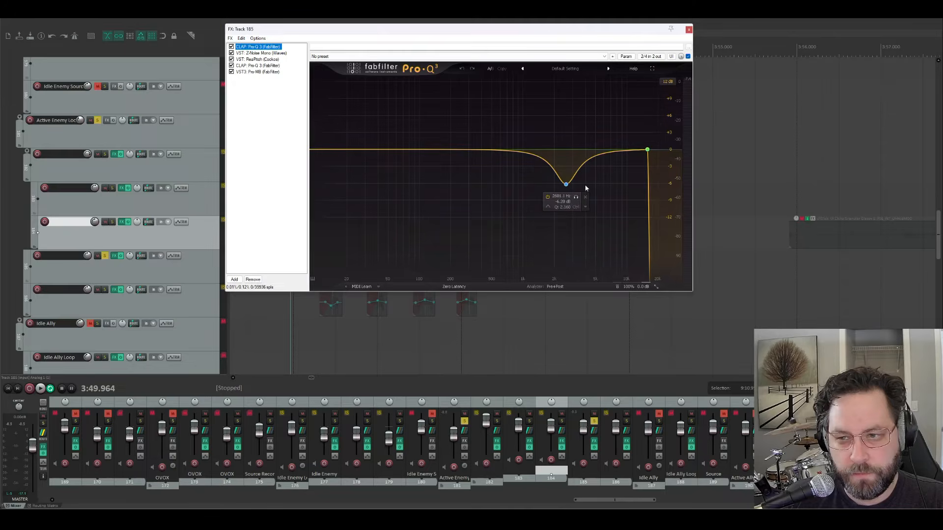
Display the Z-Noise Mono settings on track 185 and play the loop through it
{"action": "left_click", "coordinate": [265, 53]}
{"action": "left_click_drag", "start_coordinate": [315, 34], "coordinate": [429, 39]}
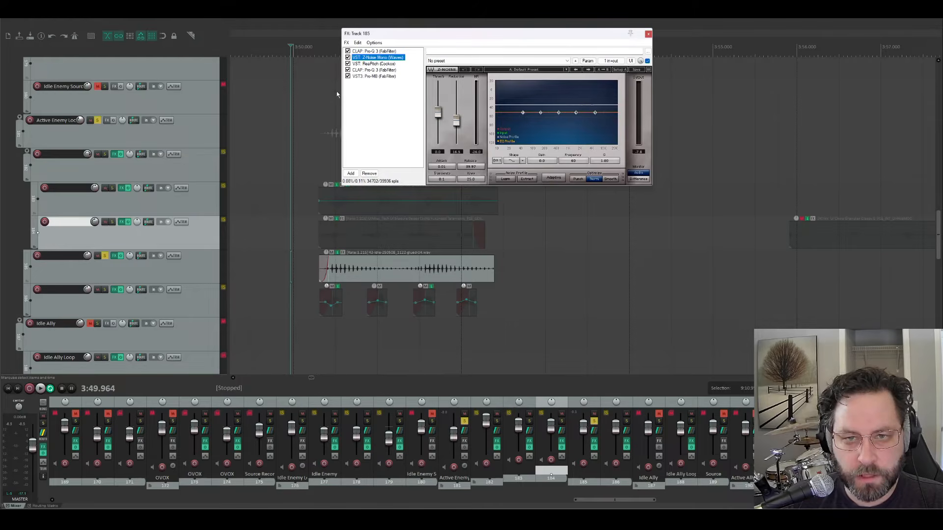
{"action": "key", "text": "space"}
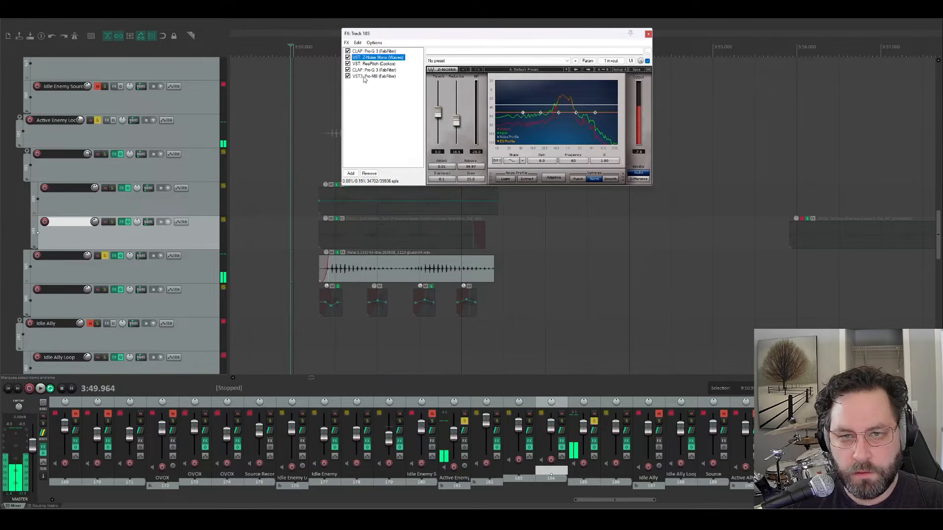
Compare the loop with Z-Noise Mono bypassed and re-enabled, and close the track's effects window
{"action": "left_click", "coordinate": [348, 57]}
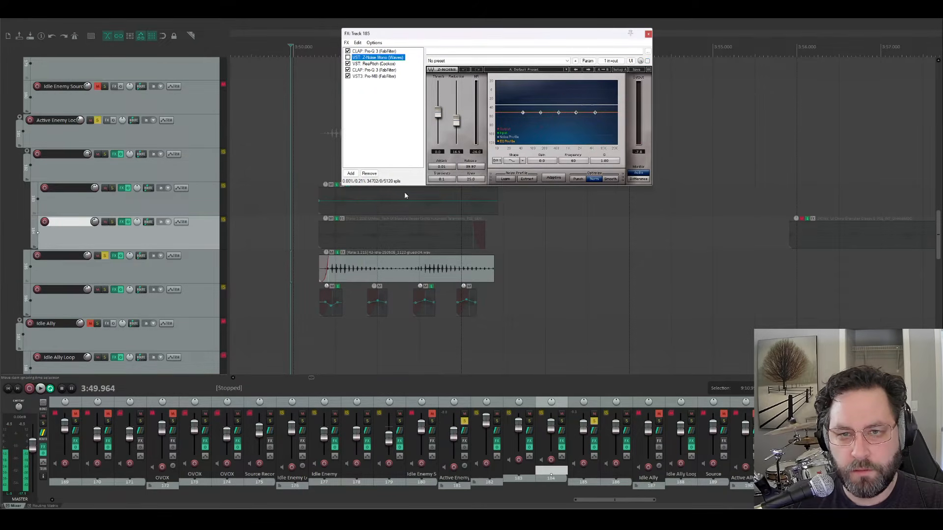
{"action": "key", "text": "space"}
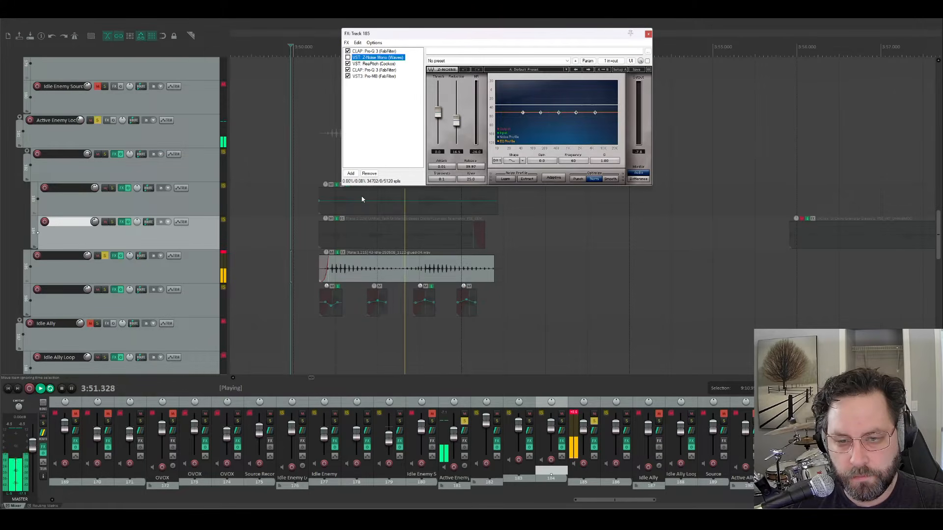
{"action": "key", "text": "space"}
{"action": "key", "text": "space"}
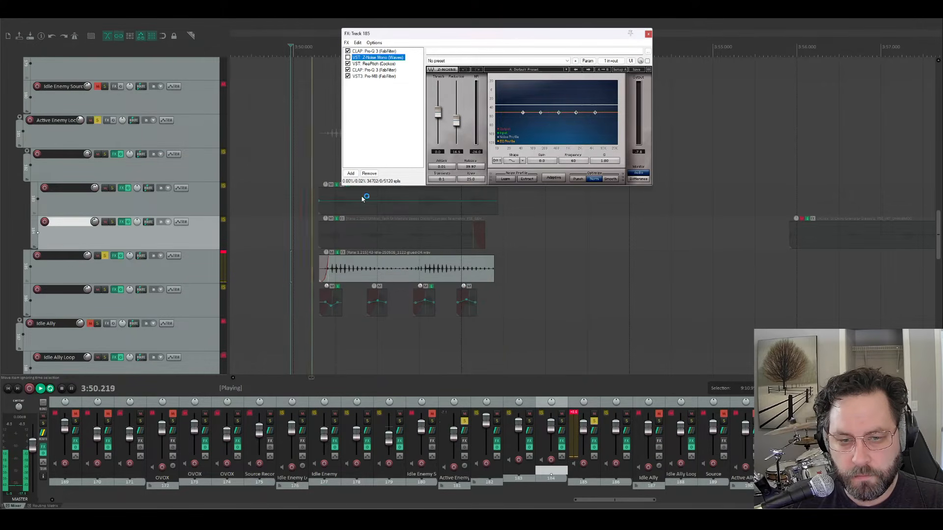
{"action": "key", "text": "space"}
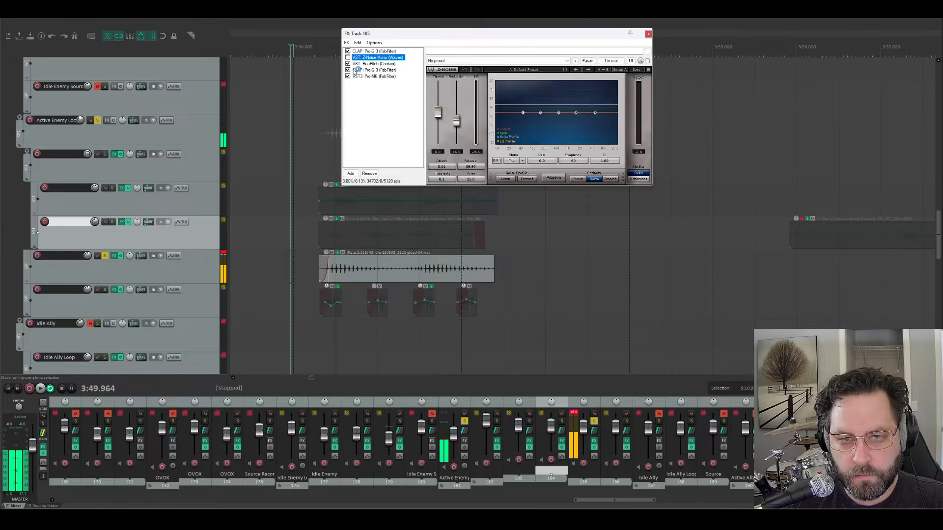
{"action": "left_click", "coordinate": [348, 58]}
{"action": "key", "text": "space"}
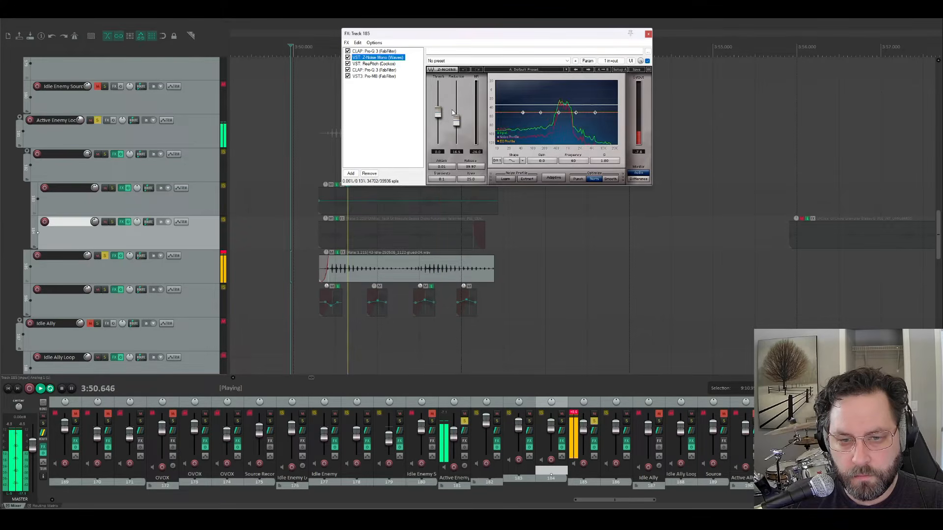
{"action": "key", "text": "space"}
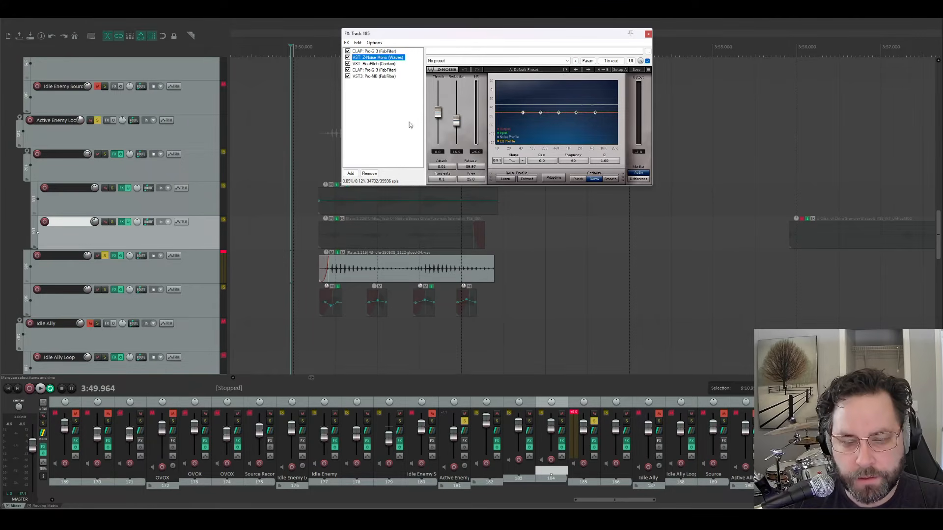
{"action": "left_click", "coordinate": [648, 34]}
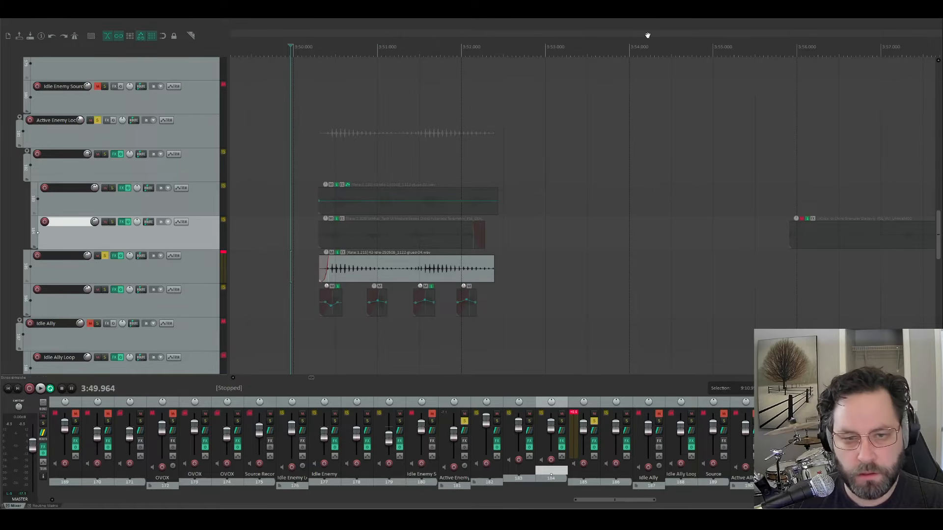
Unsolo track 185, solo track 186 with the four short clips, and play that layer
{"action": "left_click", "coordinate": [103, 255]}
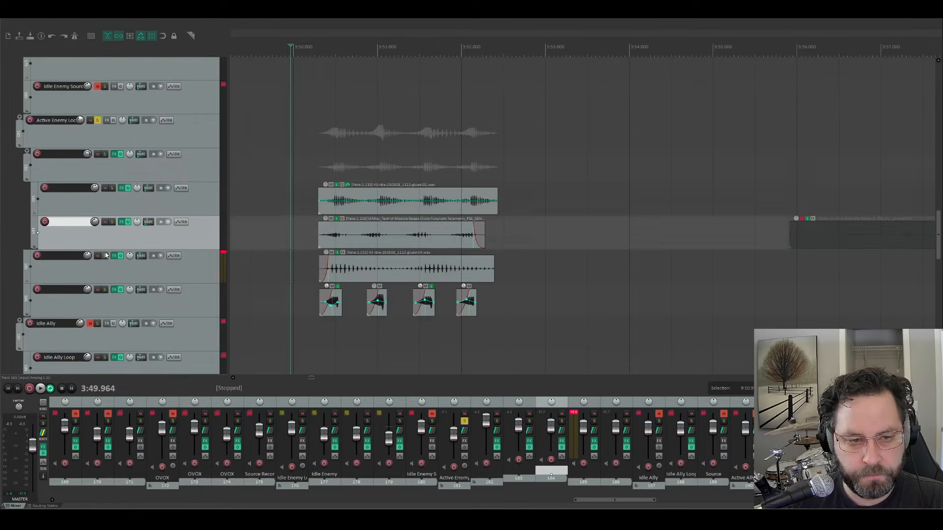
{"action": "left_click", "coordinate": [104, 290]}
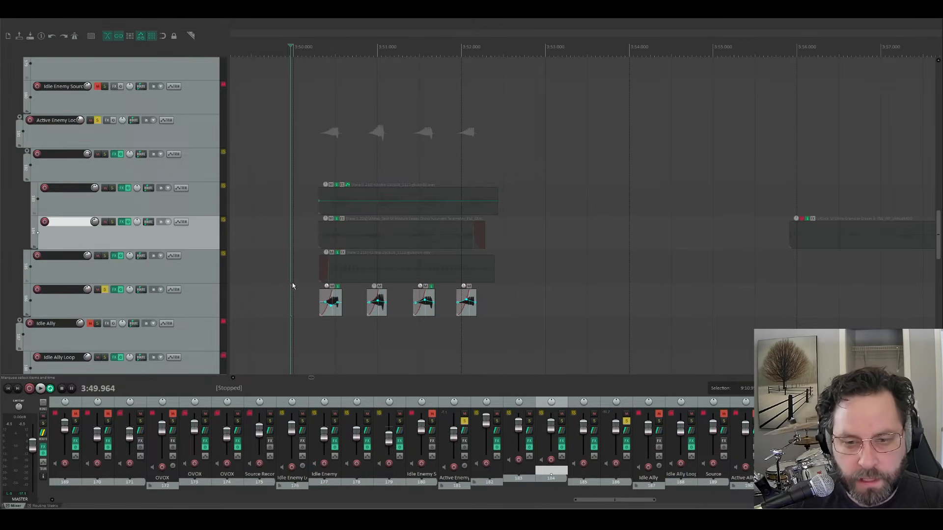
{"action": "key", "text": "space"}
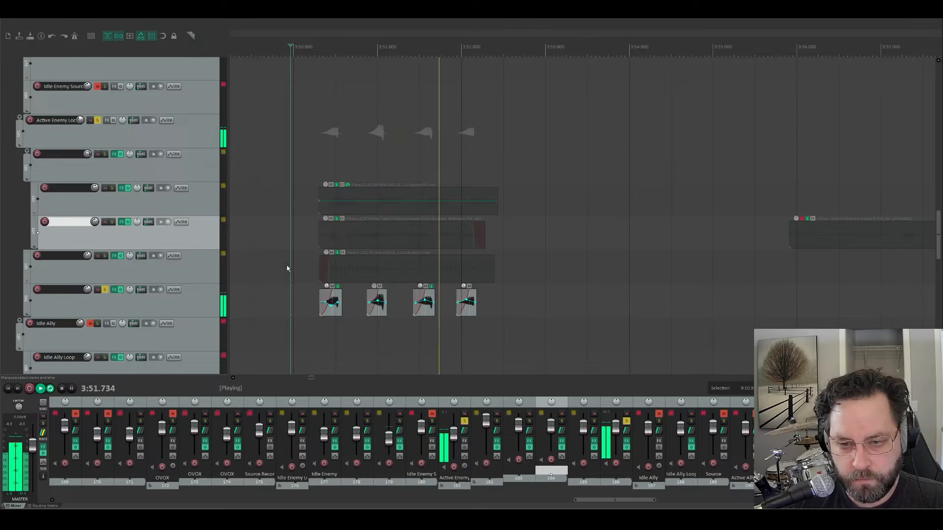
{"action": "key", "text": "space"}
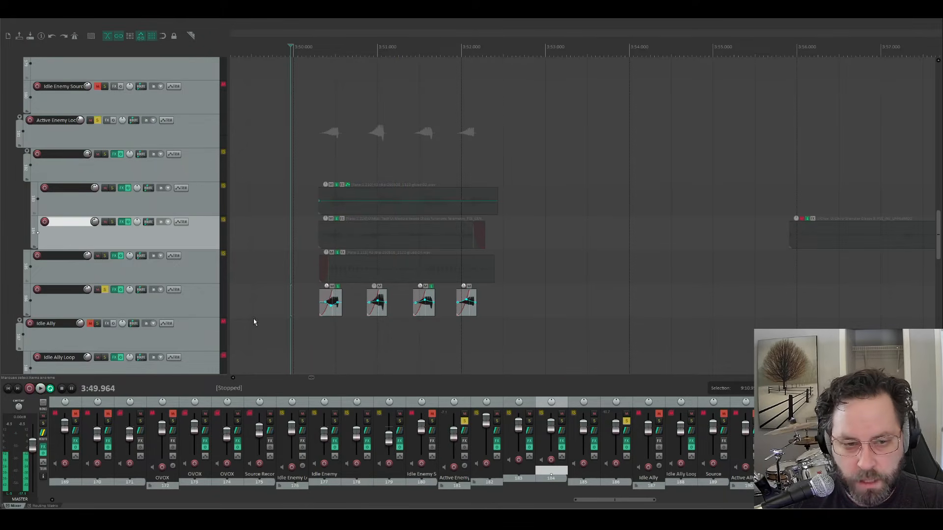
Bypass track 186's effects, lower its volume to about -14.3 dB and play the four dry clips
{"action": "left_click", "coordinate": [192, 311]}
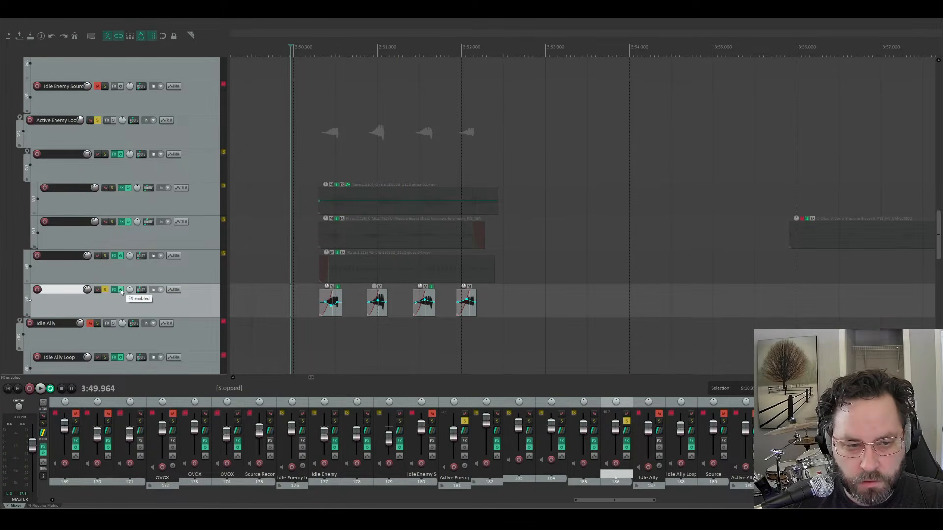
{"action": "left_click", "coordinate": [120, 291]}
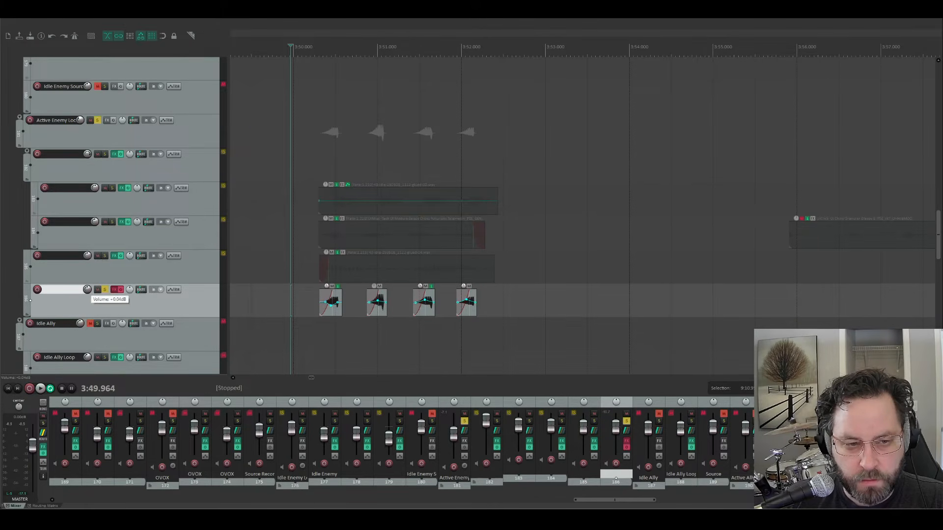
{"action": "scroll", "coordinate": [85, 291], "scroll_direction": "down", "scroll_amount": 3}
{"action": "key", "text": "space"}
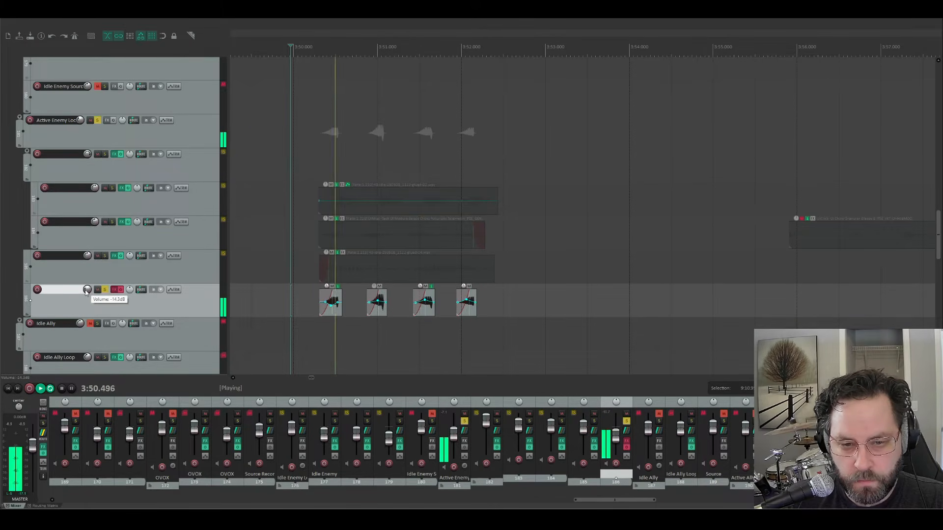
{"action": "key", "text": "space"}
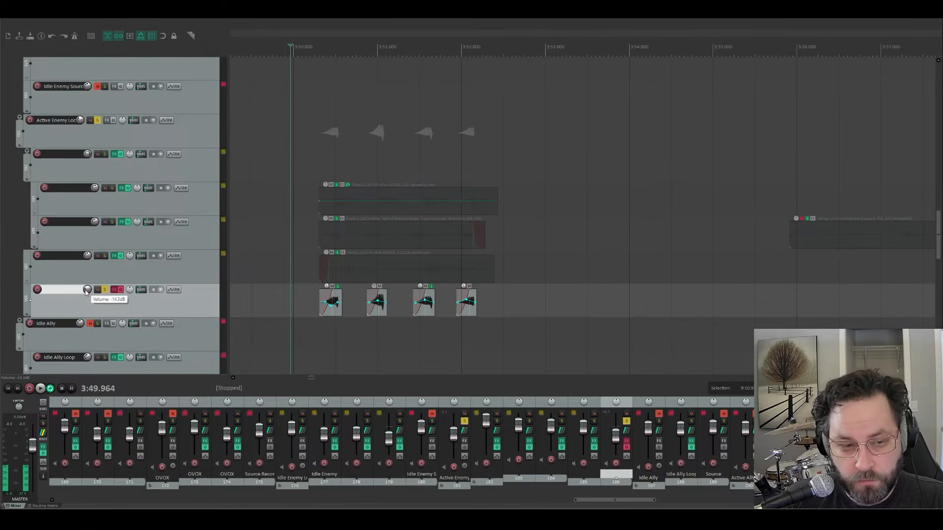
{"action": "key", "text": "space"}
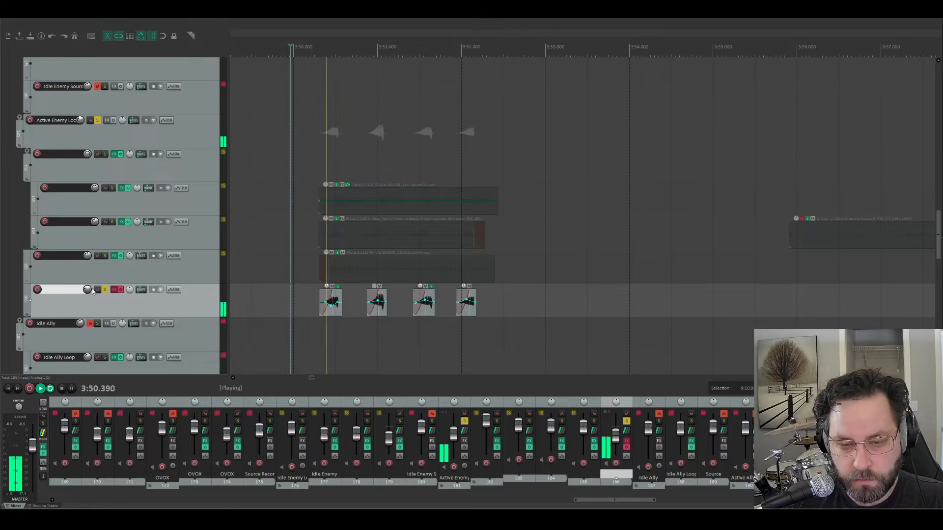
{"action": "key", "text": "space"}
Re-enable track 186's effects, open its effects chain and place the edit cursor just before the first clip
{"action": "left_click", "coordinate": [118, 290]}
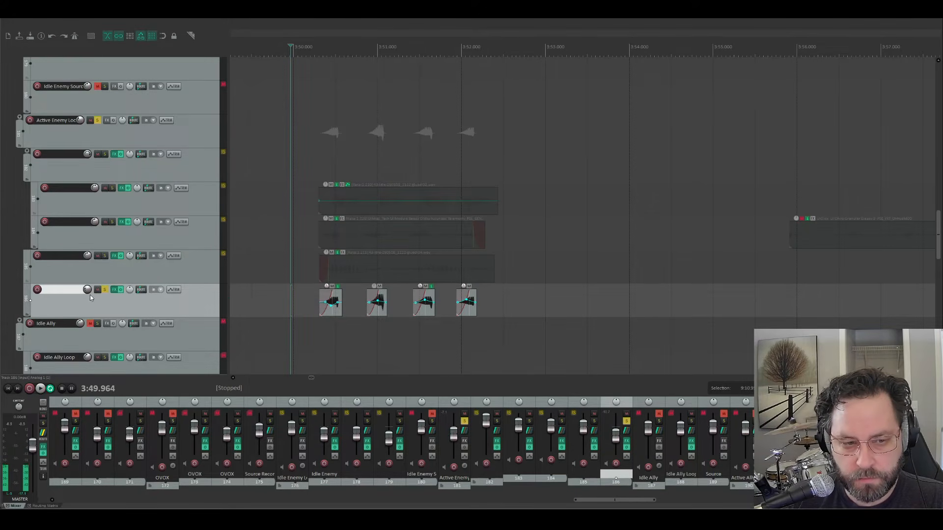
{"action": "key", "text": "space"}
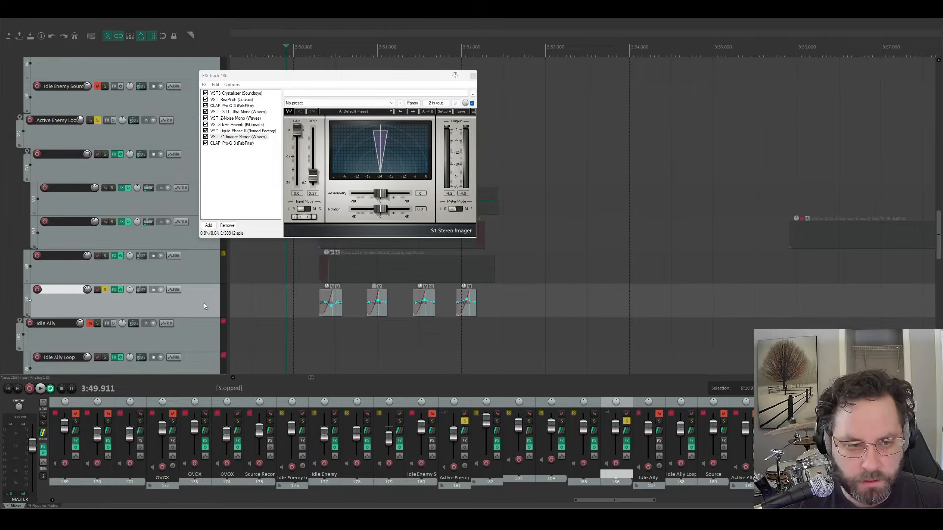
{"action": "left_click", "coordinate": [308, 293]}
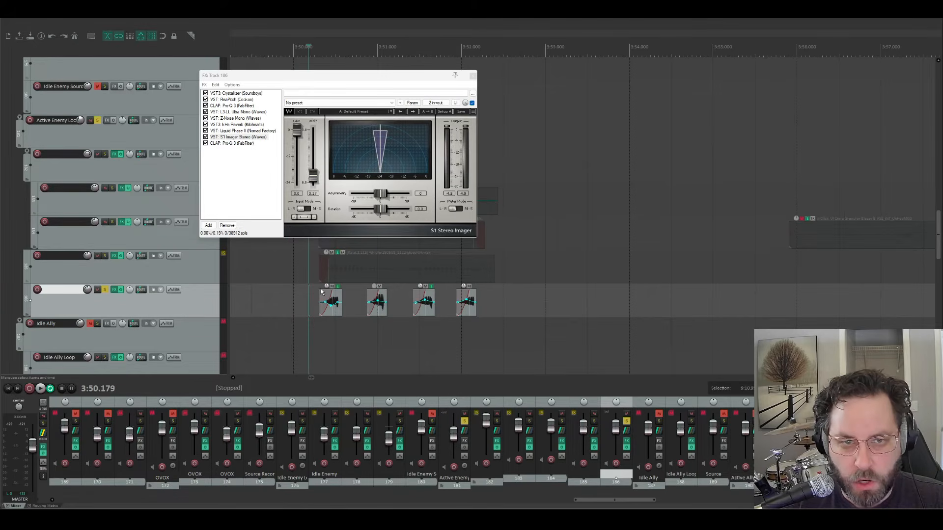
Bypass every plugin individually in track 186's effects chain and move the effects window clear of the clips
{"action": "left_click", "coordinate": [253, 94]}
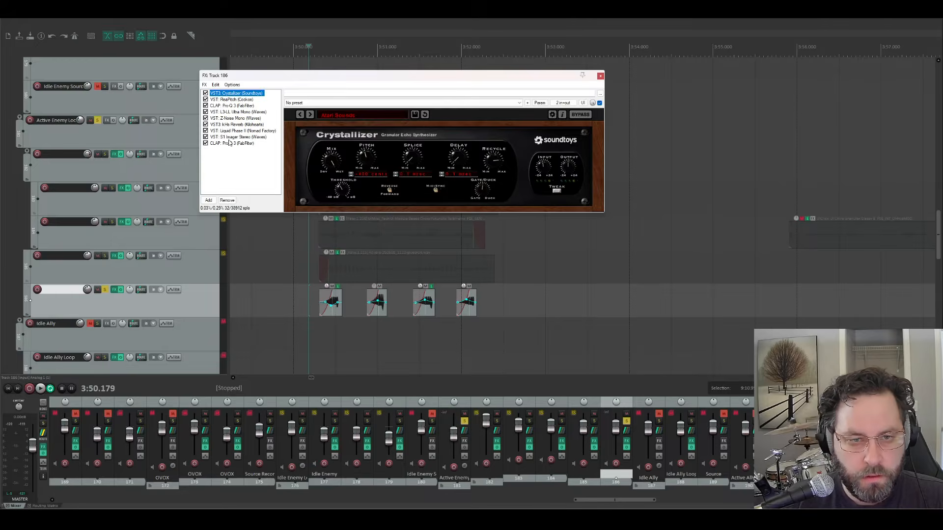
{"action": "left_click", "coordinate": [229, 138]}
{"action": "left_click", "coordinate": [205, 143]}
{"action": "left_click", "coordinate": [206, 138]}
{"action": "left_click", "coordinate": [211, 126]}
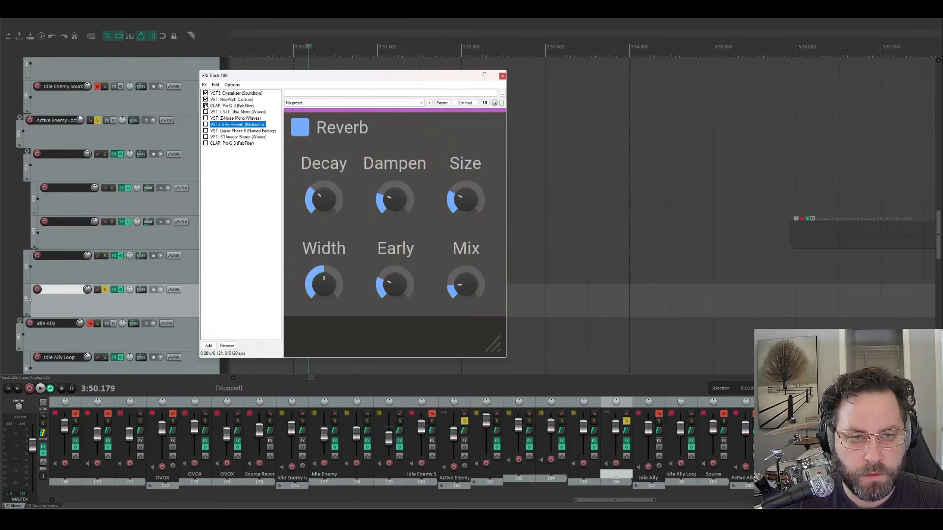
{"action": "left_click", "coordinate": [205, 99]}
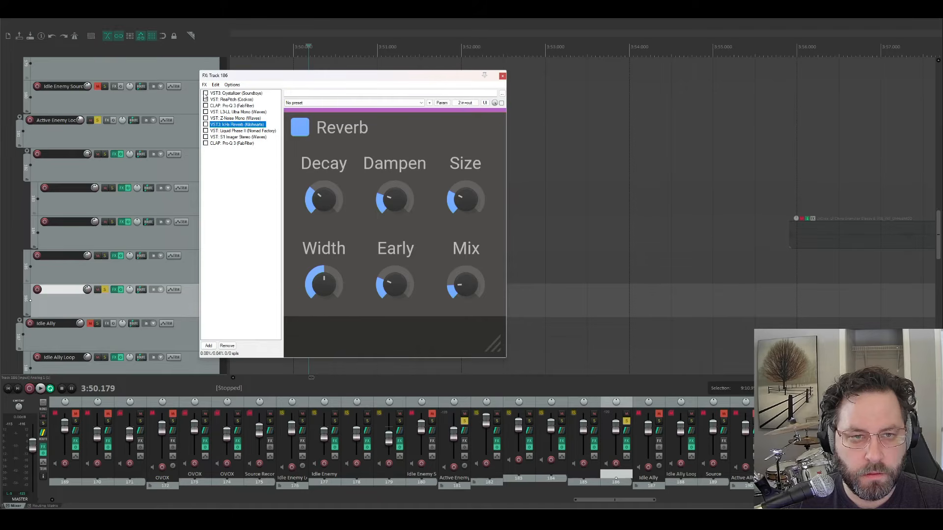
{"action": "left_click_drag", "start_coordinate": [264, 78], "coordinate": [469, 45]}
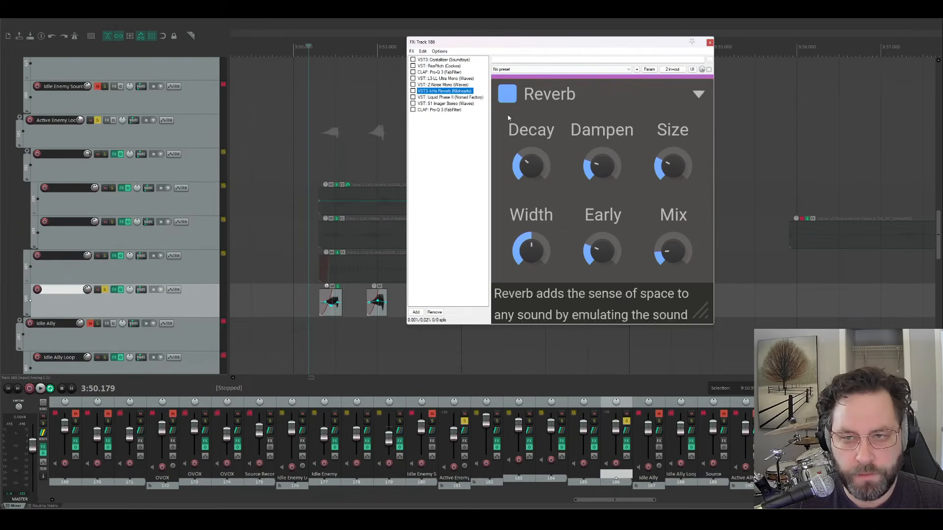
Enable only Crystallizer in track 186's chain and play the clips through it with its settings displayed
{"action": "left_click", "coordinate": [430, 60]}
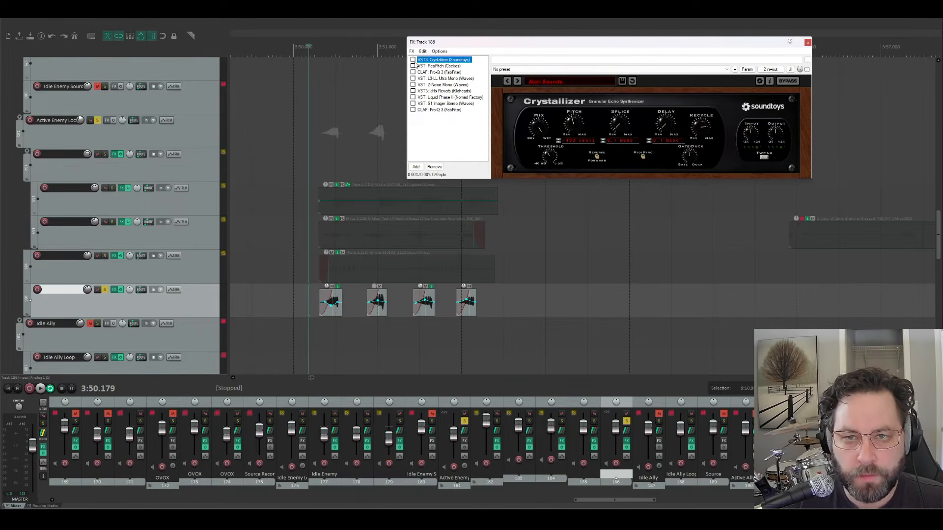
{"action": "left_click", "coordinate": [413, 60]}
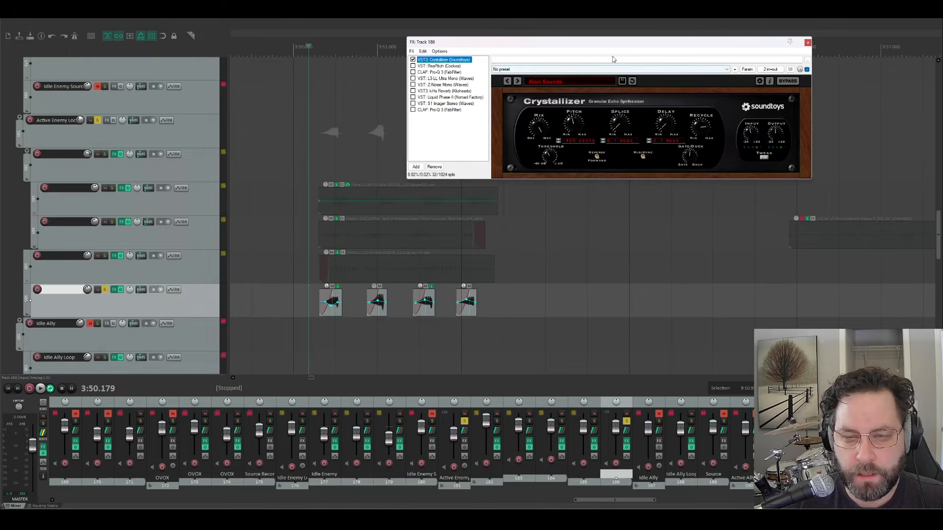
{"action": "key", "text": "space"}
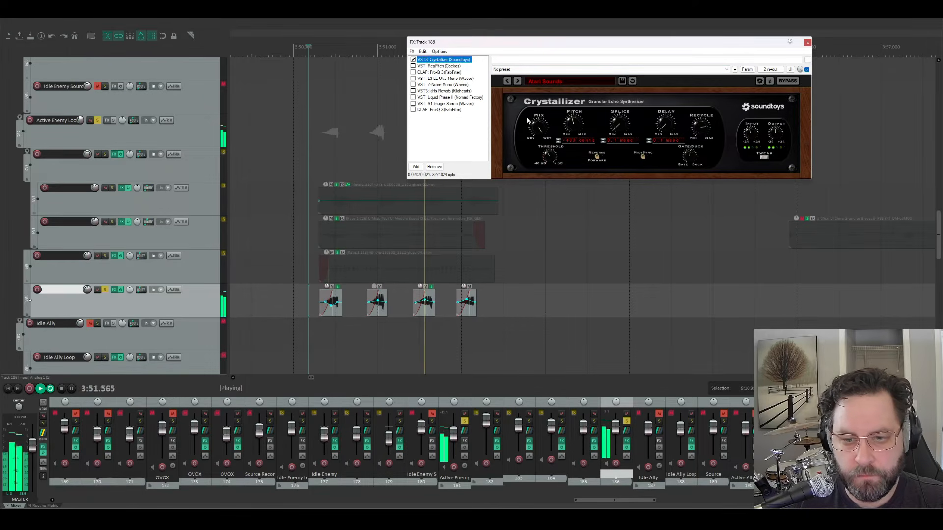
{"action": "key", "text": "space"}
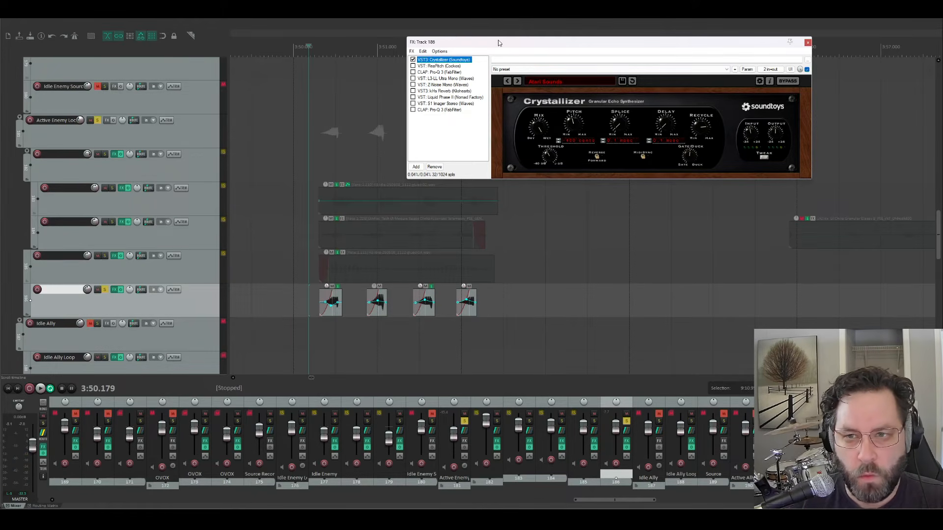
{"action": "left_click_drag", "start_coordinate": [498, 43], "coordinate": [475, 70]}
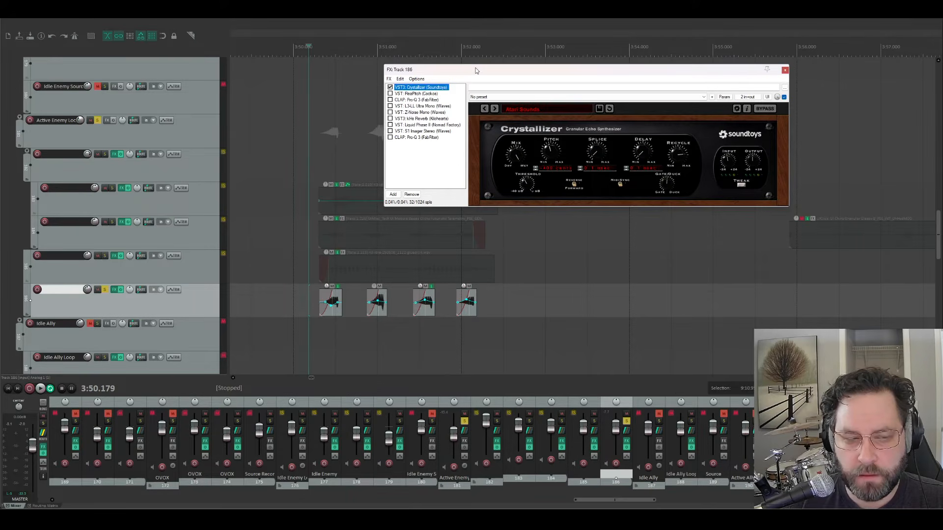
{"action": "key", "text": "space"}
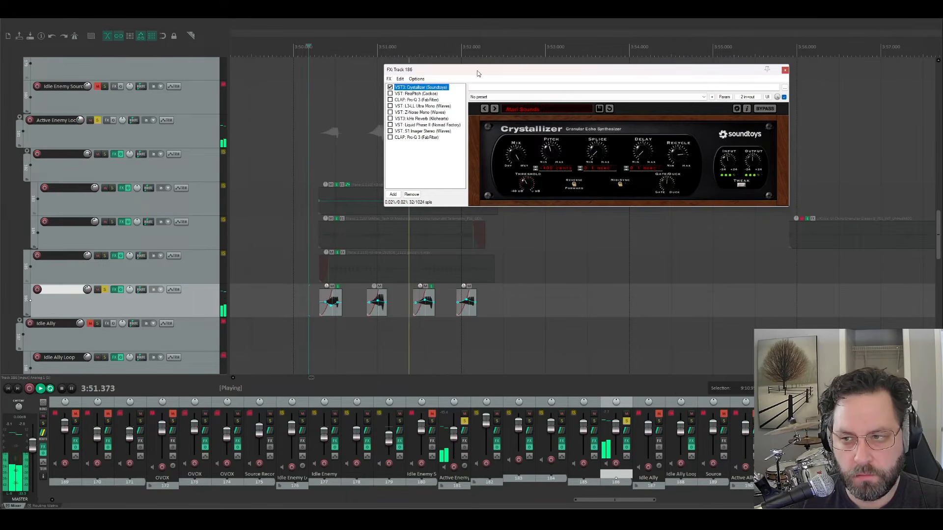
{"action": "key", "text": "space"}
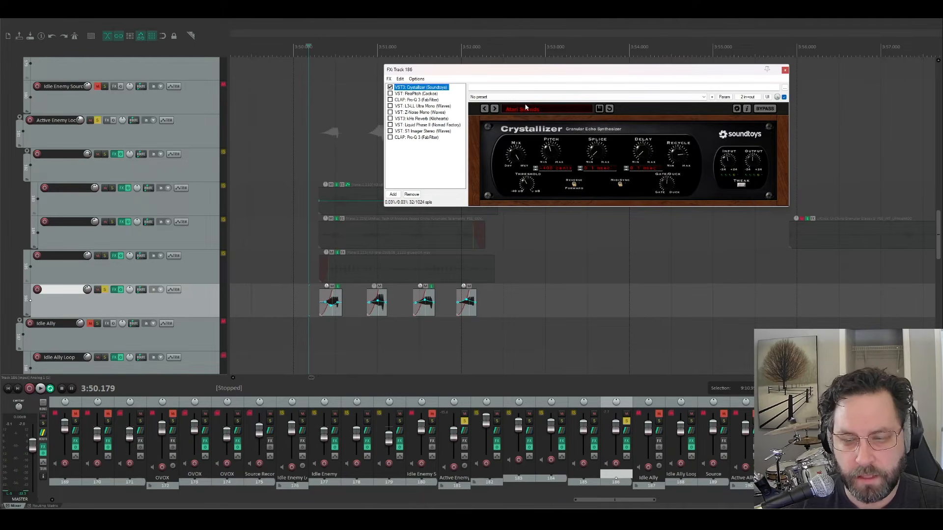
Add ReaPitch to the active plugins on track 186 and play the clips with its pitch shift applied
{"action": "left_click", "coordinate": [406, 94]}
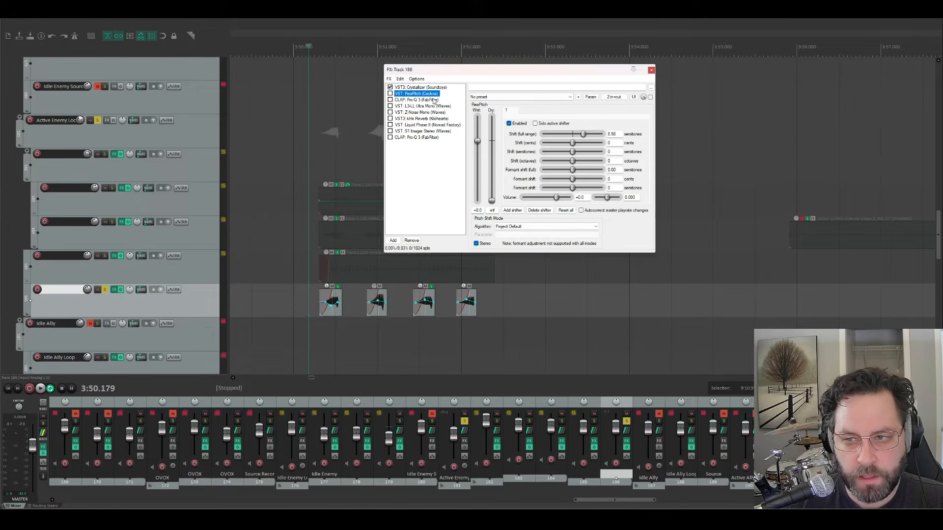
{"action": "left_click", "coordinate": [391, 94]}
{"action": "key", "text": "space"}
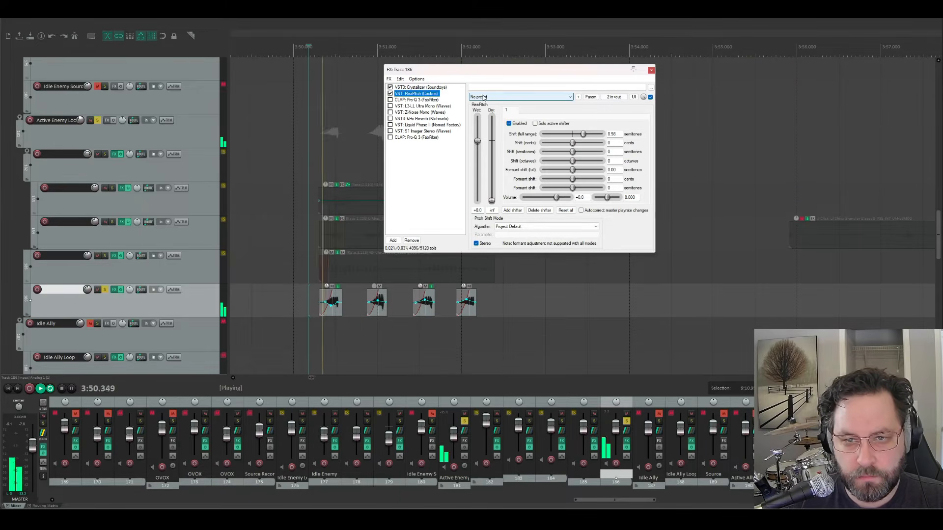
{"action": "key", "text": "space"}
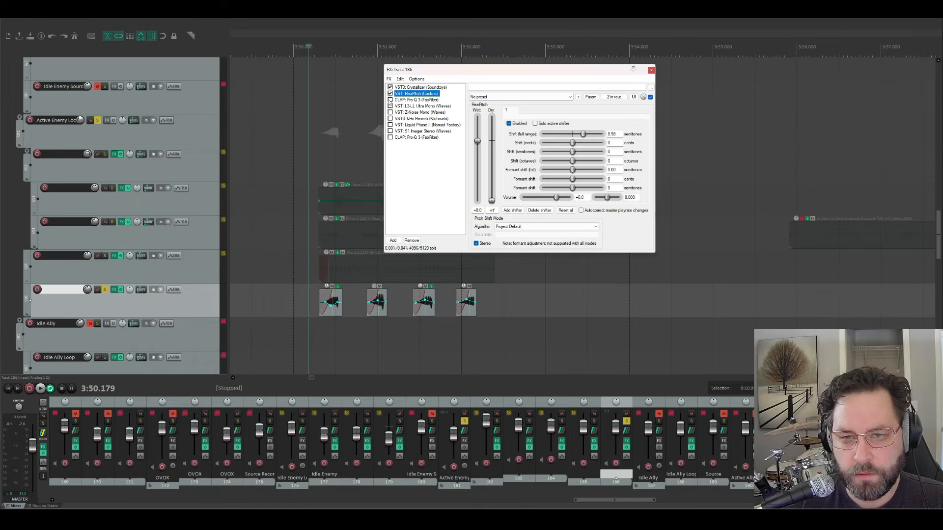
{"action": "right_click", "coordinate": [391, 104]}
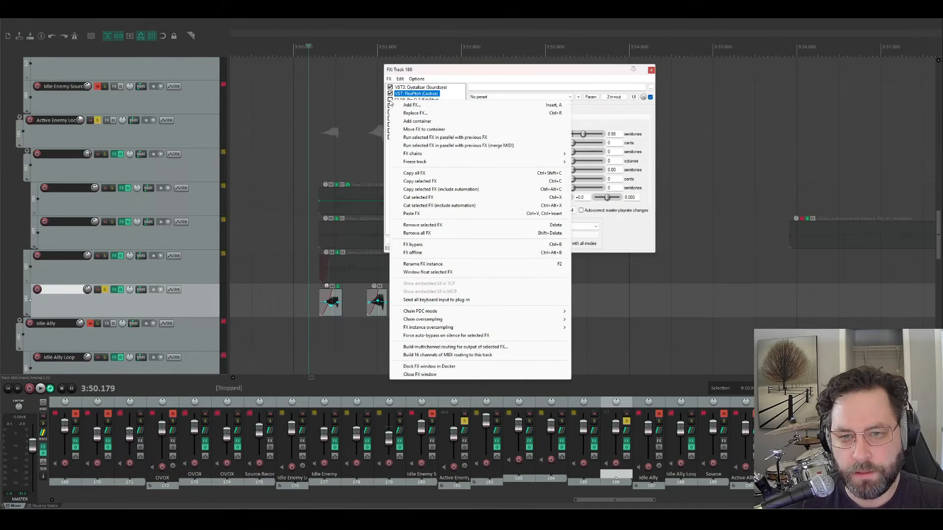
{"action": "left_click", "coordinate": [429, 69]}
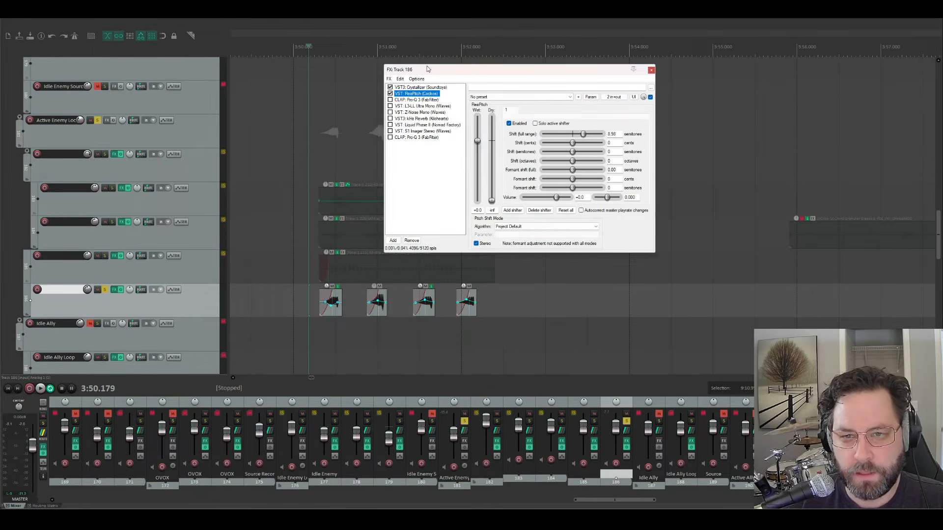
Enable the first Pro-Q 3 on track 186 and play the clips through its low cut and upper-mid dip
{"action": "left_click", "coordinate": [411, 100]}
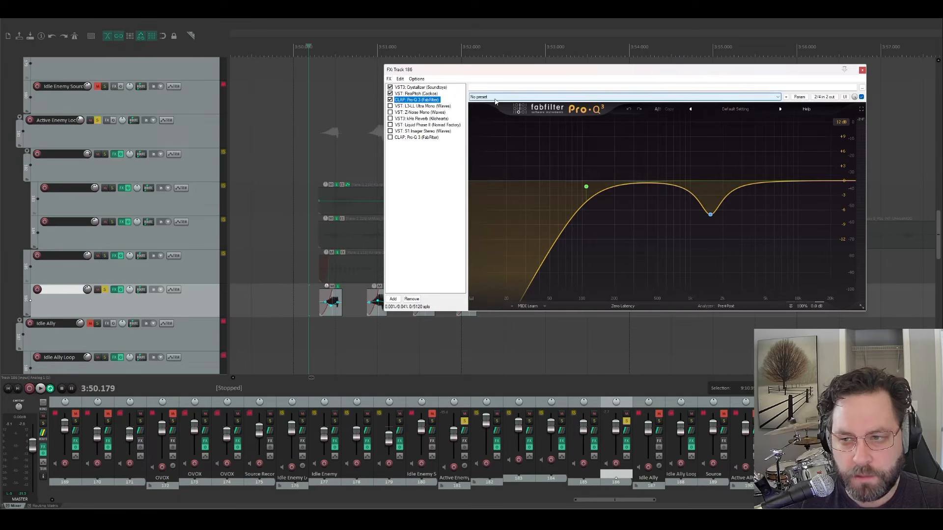
{"action": "key", "text": "space"}
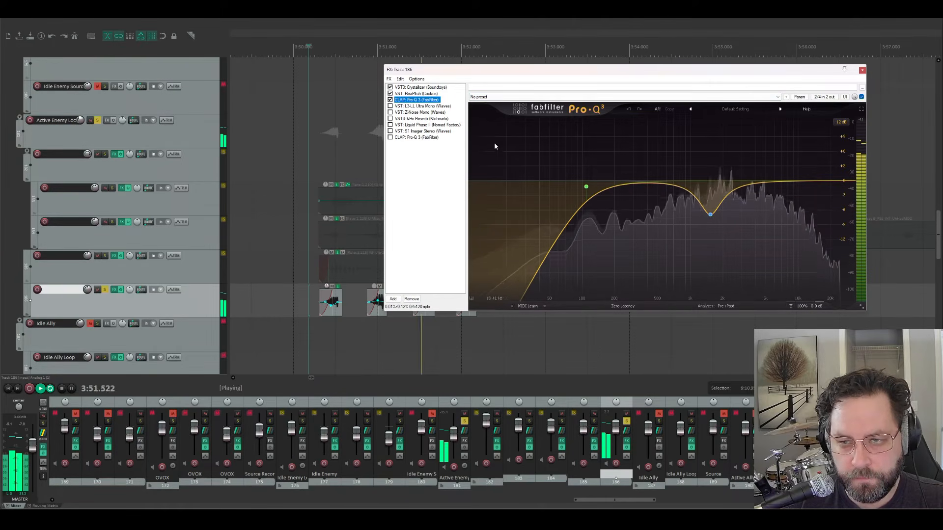
{"action": "key", "text": "space"}
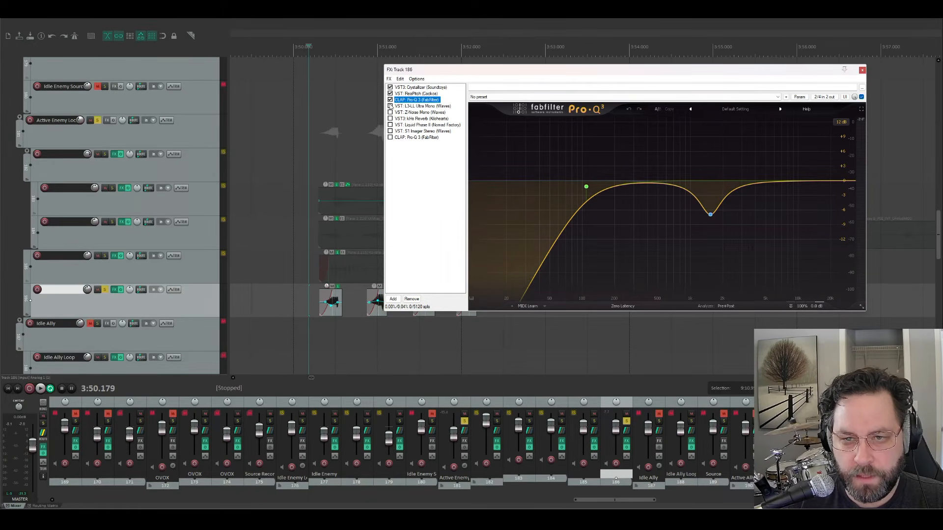
Enable L3-LL Ultra Mono on track 186 and play the clips through the limiter while watching its meters
{"action": "left_click", "coordinate": [414, 106]}
{"action": "key", "text": "space"}
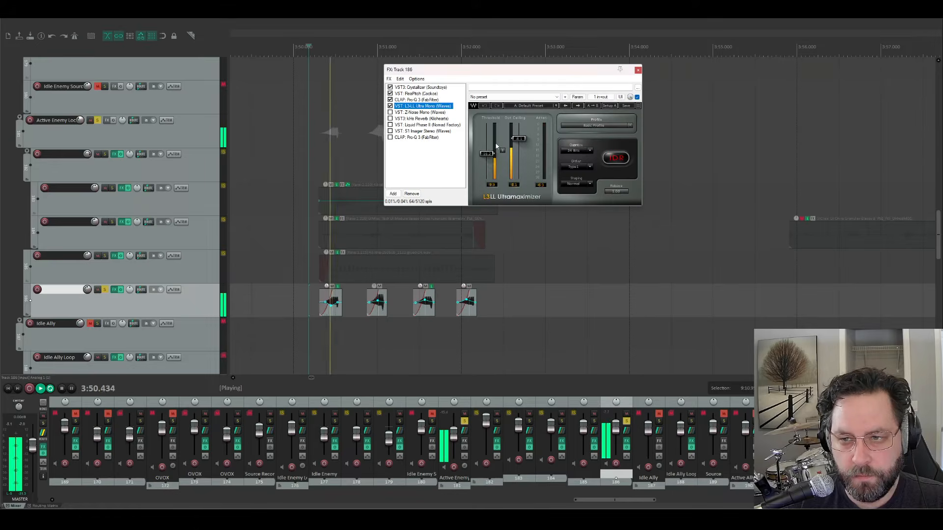
{"action": "key", "text": "space"}
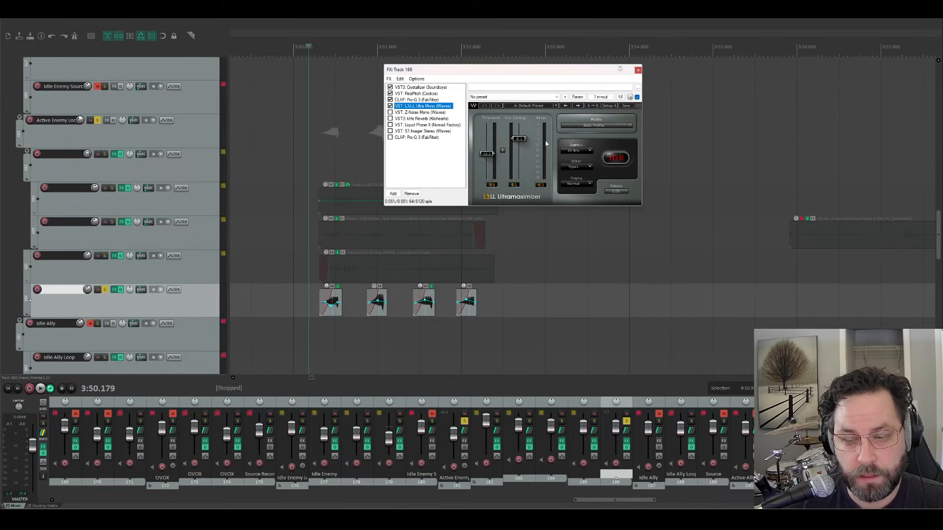
{"action": "key", "text": "space"}
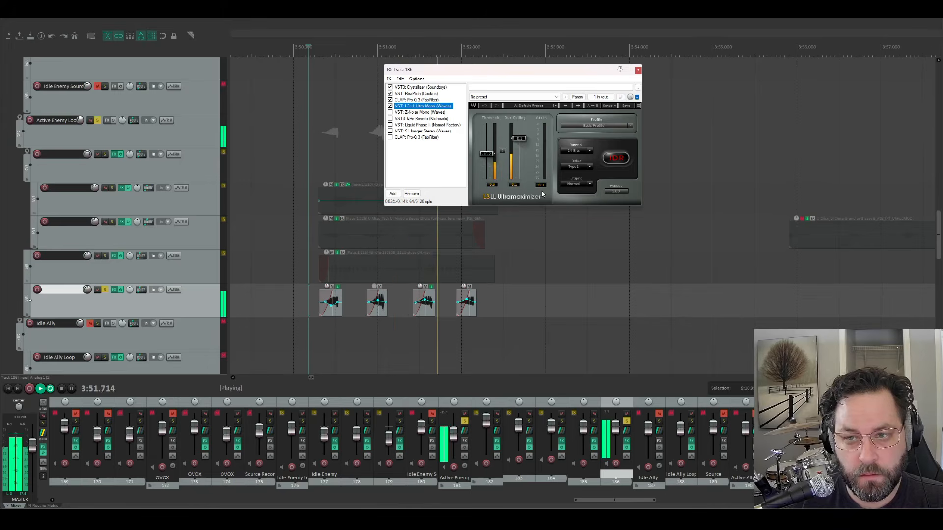
{"action": "key", "text": "space"}
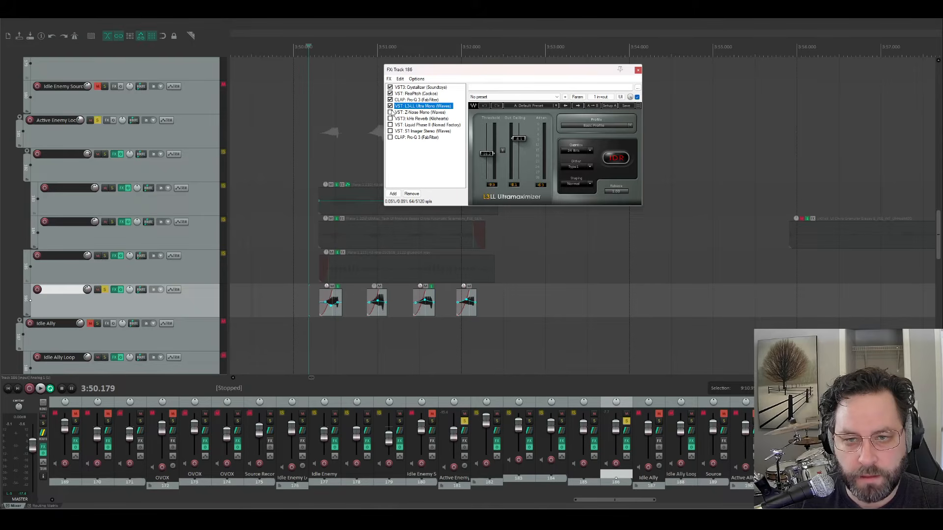
Enable Z-Noise Mono on track 186 and play the clips with the noise reduction on, bypassed and on again
{"action": "left_click", "coordinate": [414, 112]}
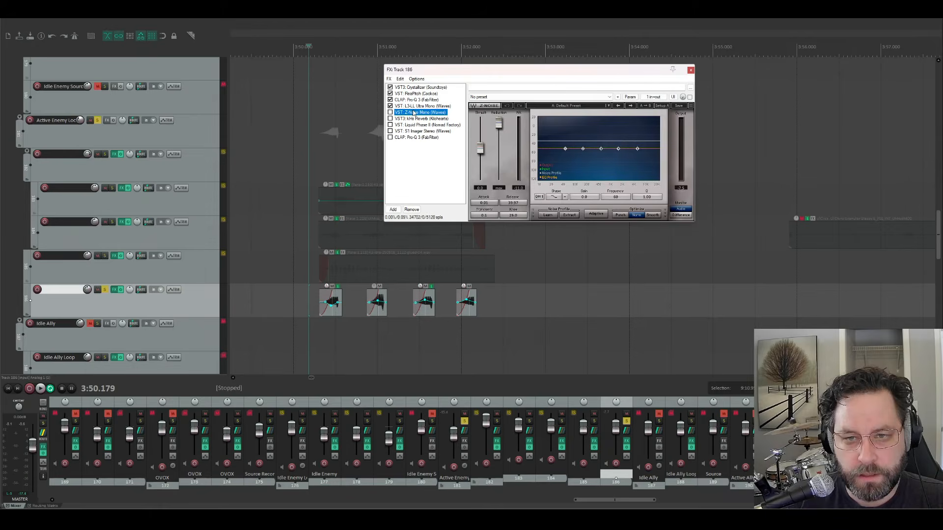
{"action": "key", "text": "space"}
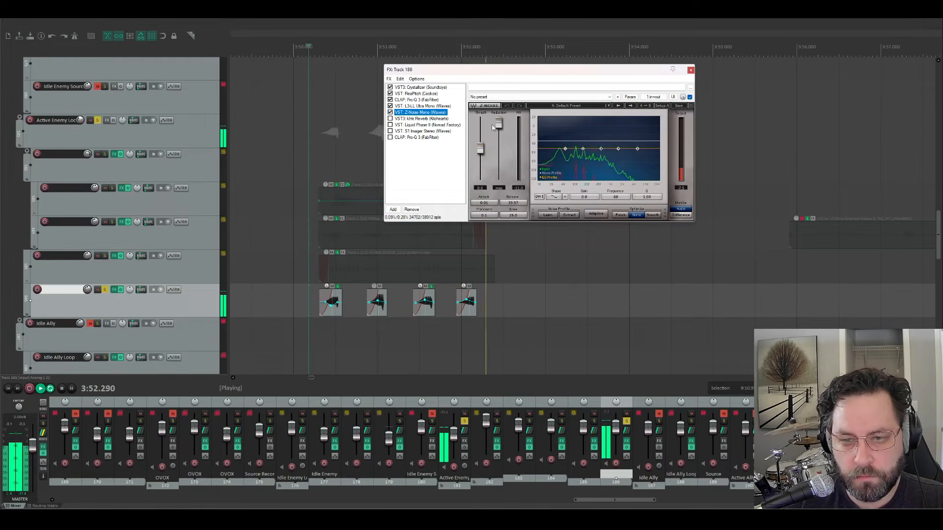
{"action": "key", "text": "space"}
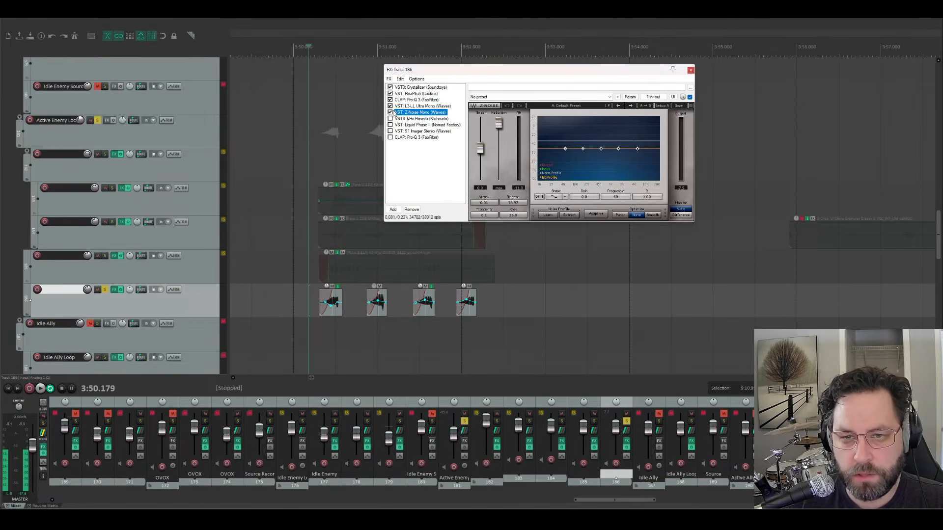
{"action": "key", "text": "space"}
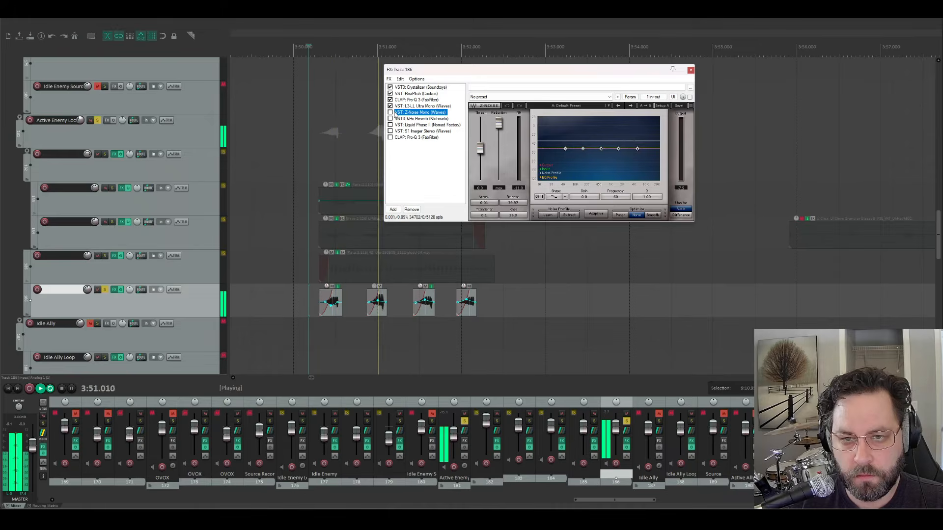
{"action": "key", "text": "space"}
{"action": "left_click", "coordinate": [390, 112]}
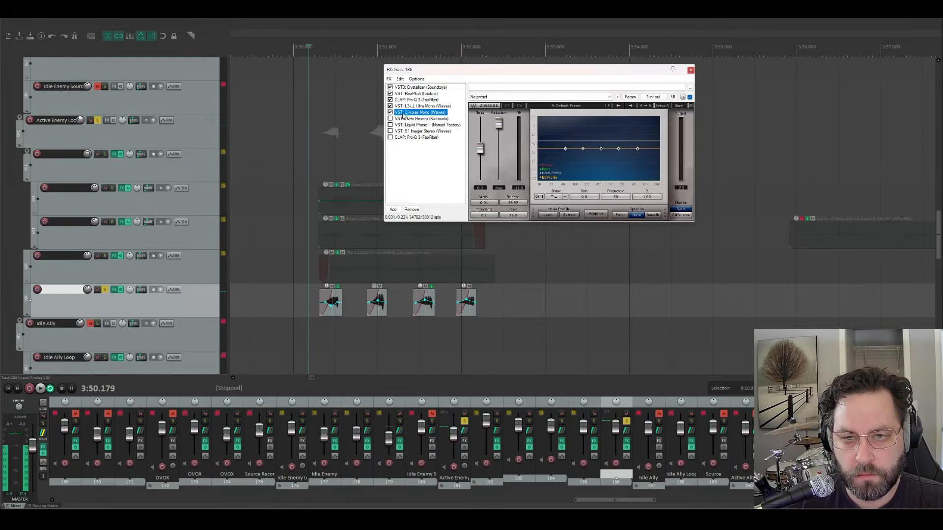
{"action": "key", "text": "space"}
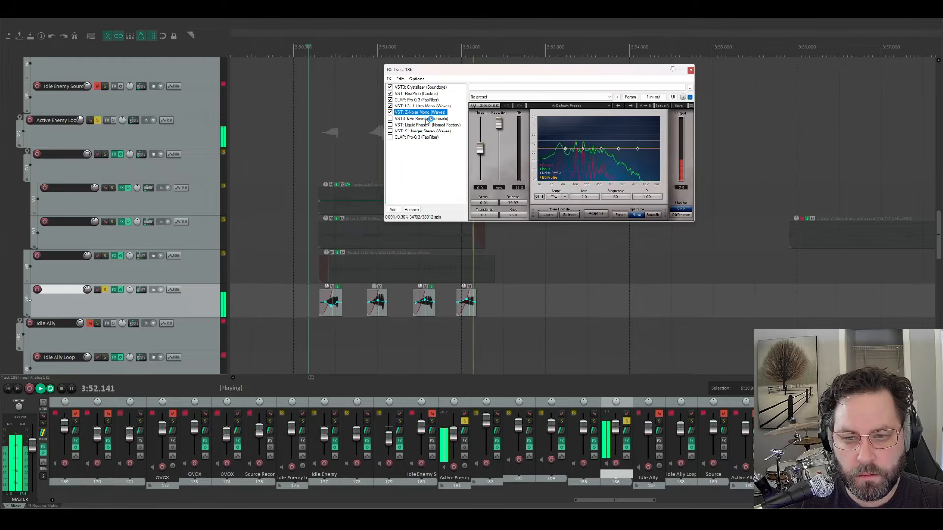
{"action": "key", "text": "space"}
Enable kHs Reverb on track 186 and play the clips through it with its settings displayed
{"action": "left_click", "coordinate": [427, 119]}
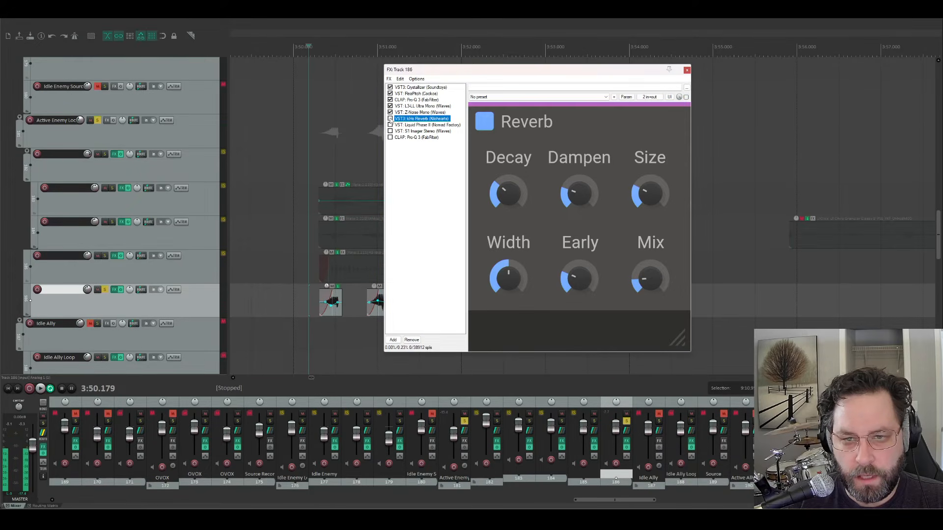
{"action": "key", "text": "space"}
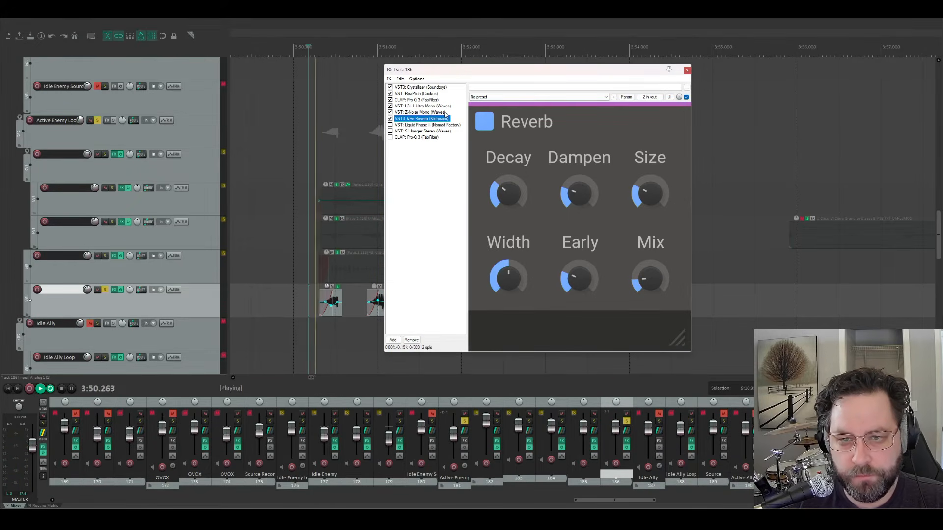
{"action": "key", "text": "space"}
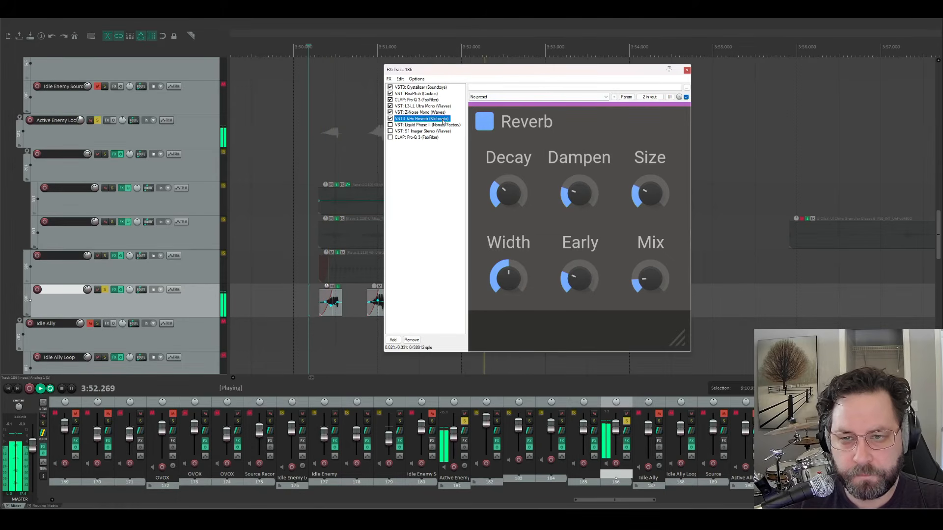
Enable Liquid Phase II on track 186 and play the clips twice through the phaser
{"action": "left_click", "coordinate": [417, 124]}
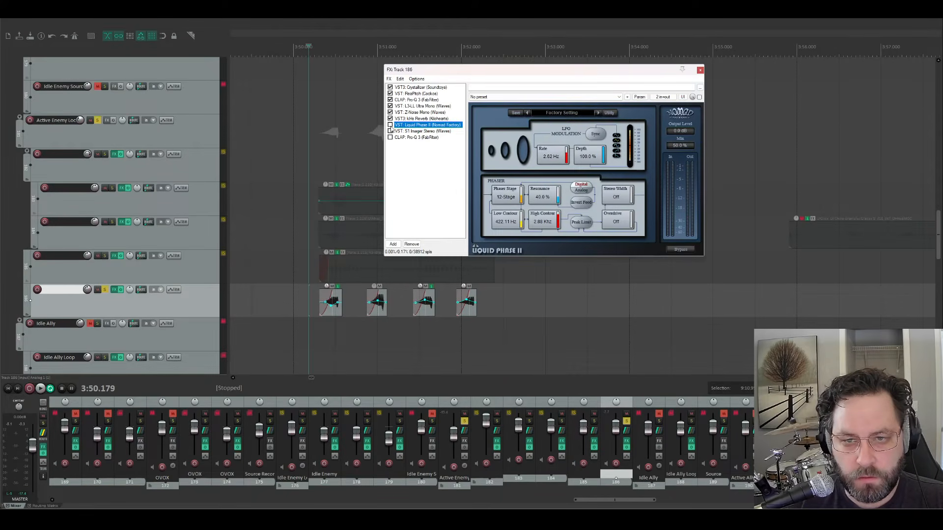
{"action": "key", "text": "space"}
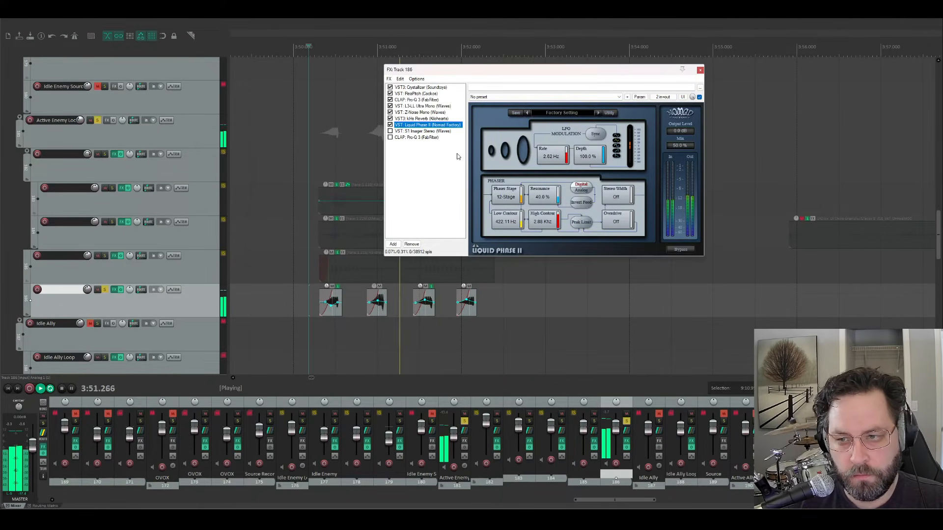
{"action": "key", "text": "space"}
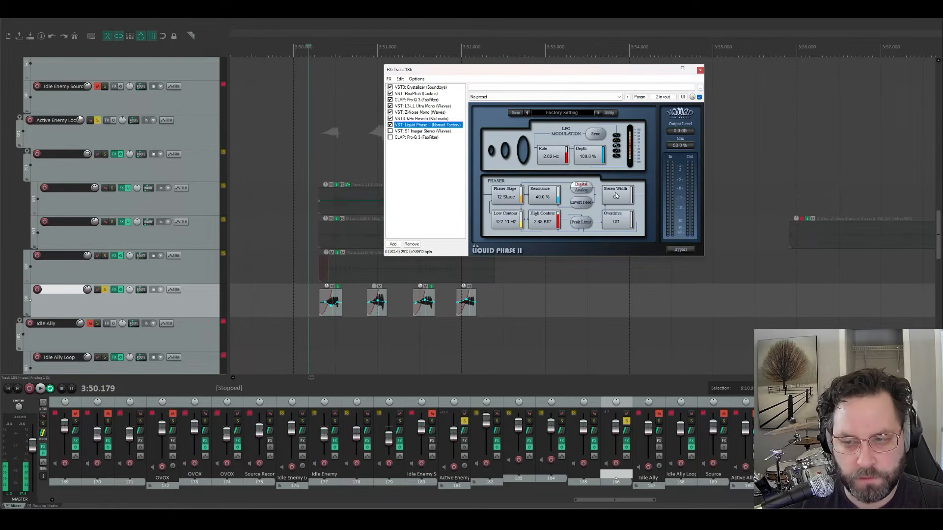
{"action": "key", "text": "space"}
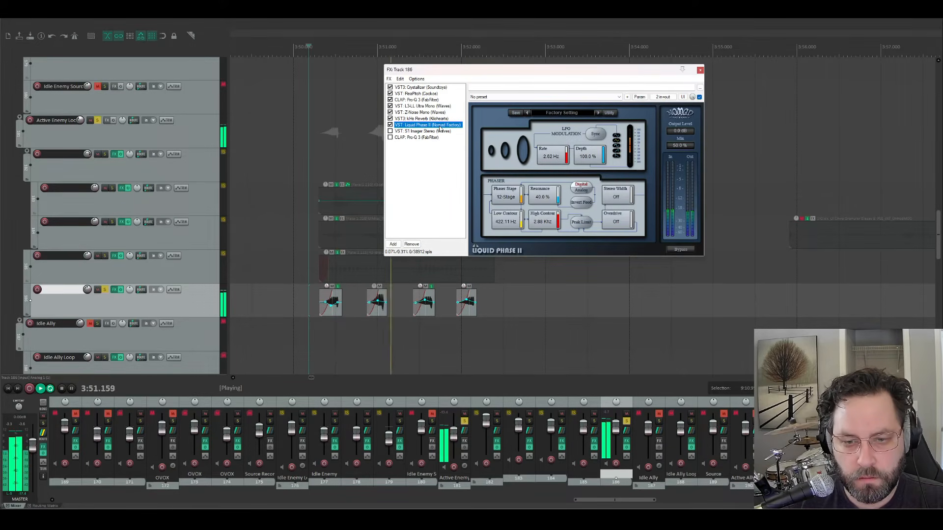
{"action": "key", "text": "space"}
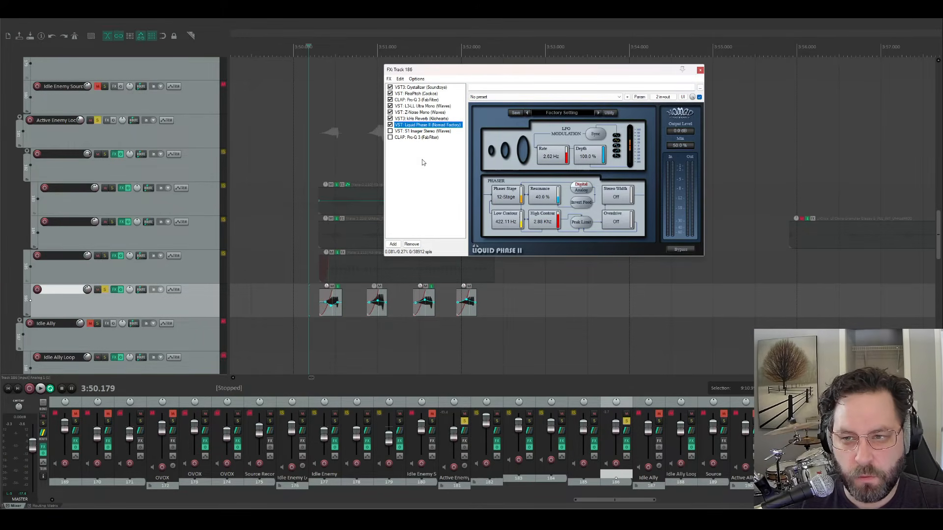
Enable S1 Imager Stereo on track 186 and play the clips through the stereo imager
{"action": "left_click", "coordinate": [420, 131]}
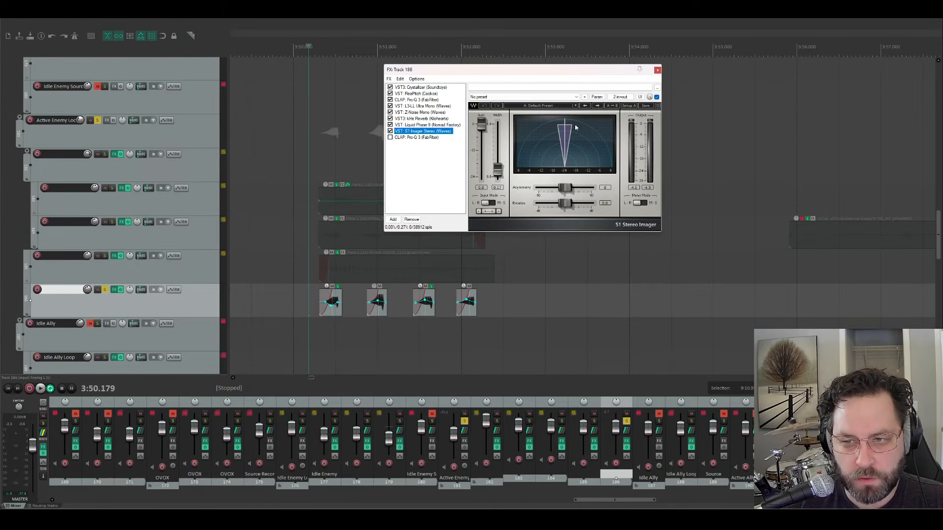
{"action": "key", "text": "space"}
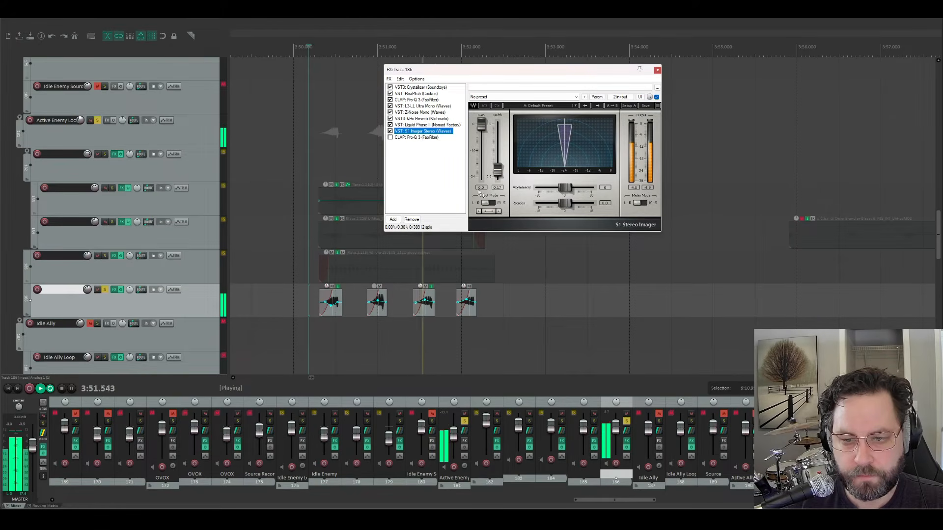
{"action": "key", "text": "space"}
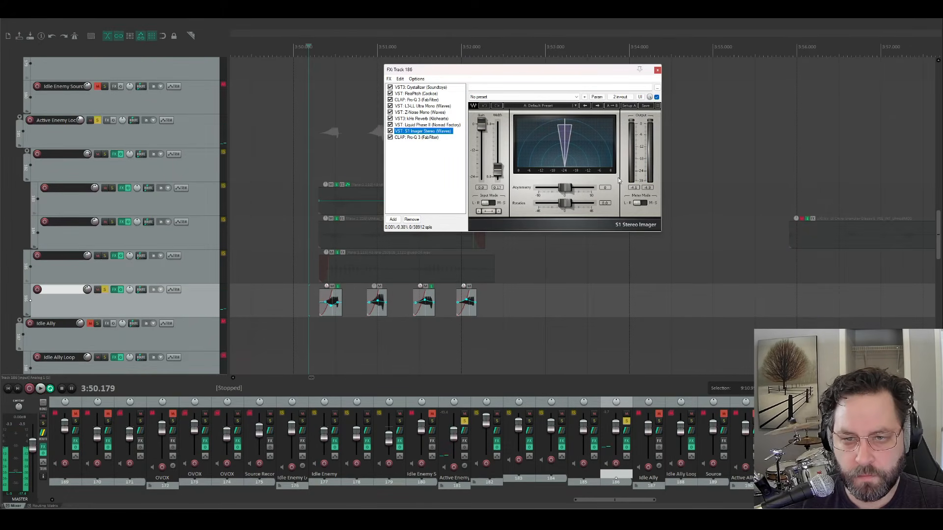
Enable the last Pro-Q 3 on track 186, play the clips through it and inspect its EQ bands
{"action": "left_click", "coordinate": [433, 137]}
{"action": "key", "text": "space"}
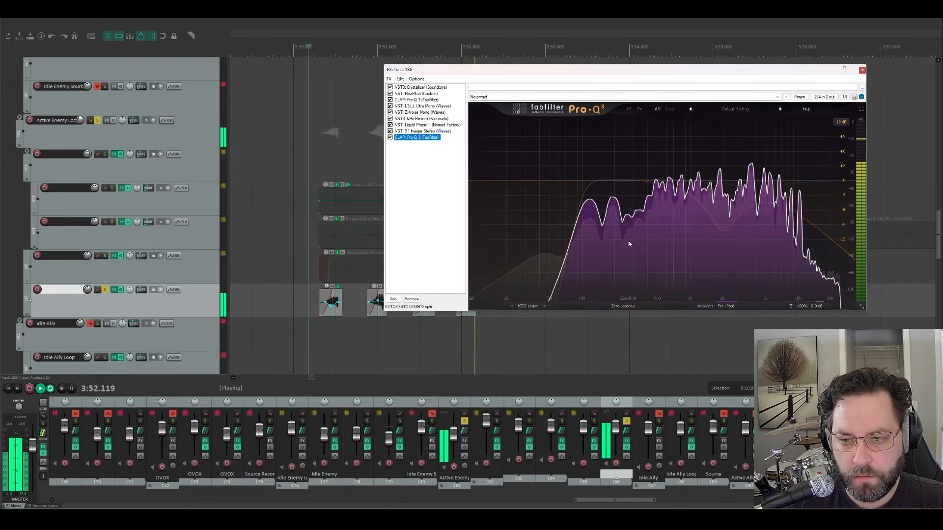
{"action": "key", "text": "space"}
{"action": "mouse_move", "coordinate": [724, 195]}
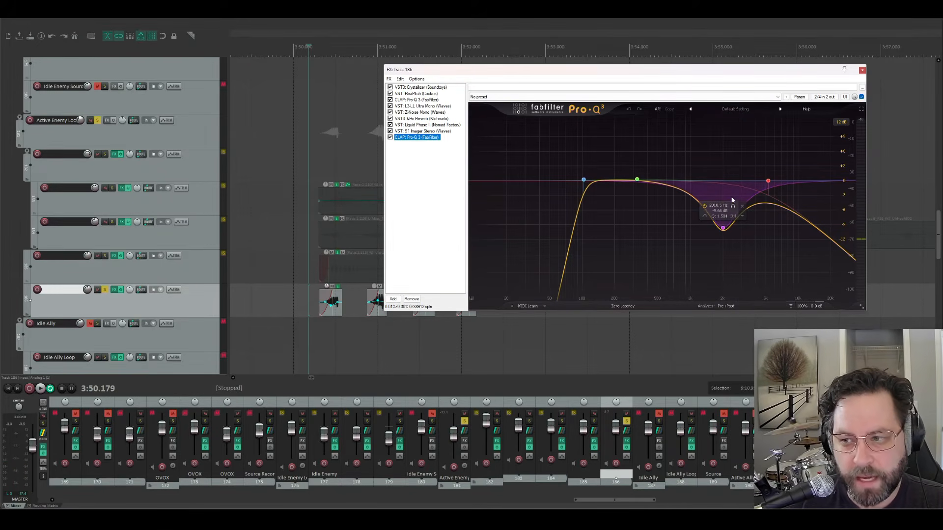
{"action": "mouse_move", "coordinate": [800, 181]}
{"action": "key", "text": "space"}
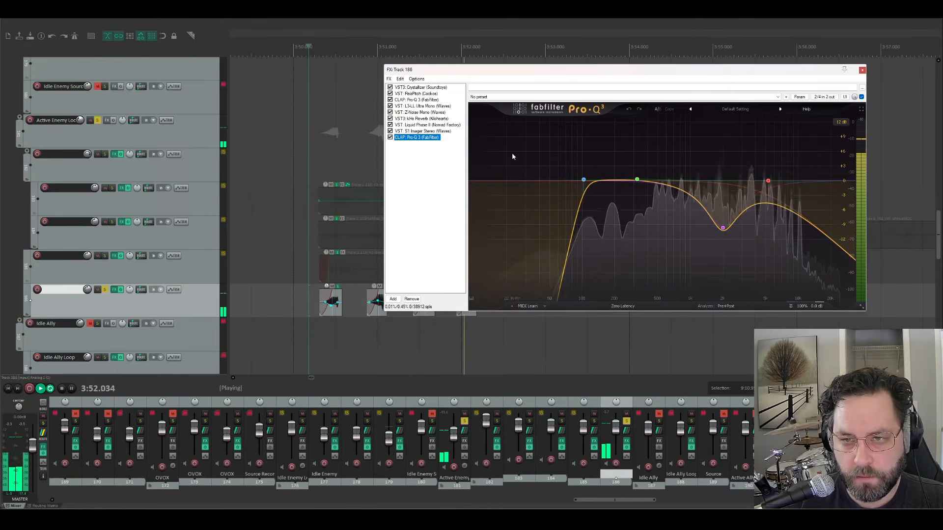
{"action": "key", "text": "space"}
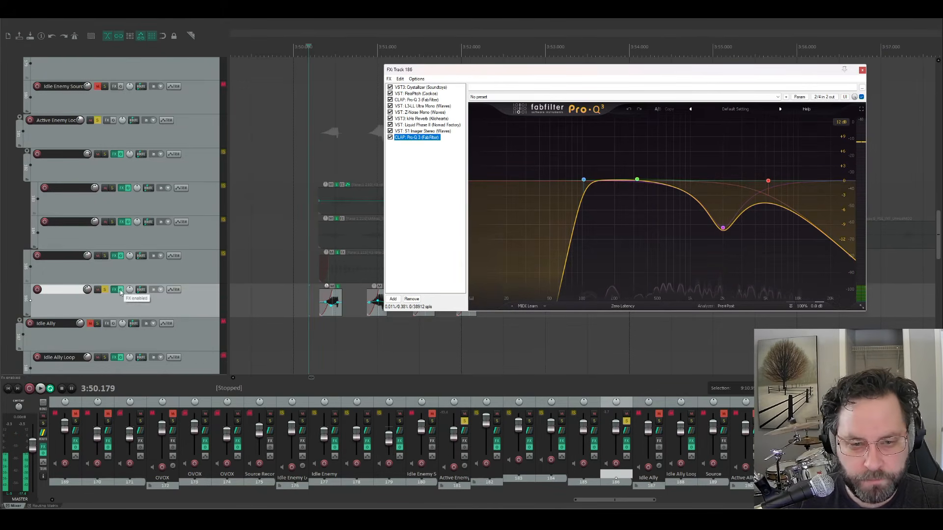
Close track 186's effects chain and compare its clips with the whole chain bypassed and enabled again
{"action": "left_click", "coordinate": [862, 71]}
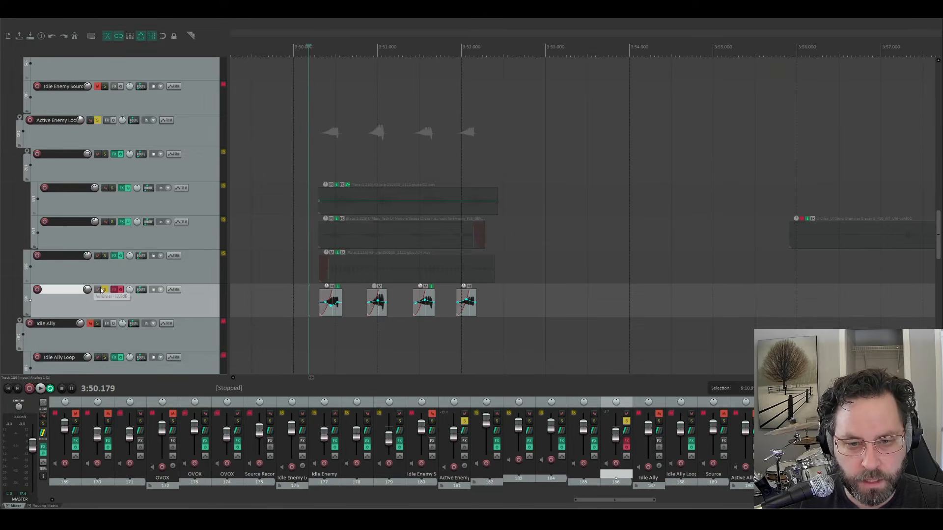
{"action": "key", "text": "space"}
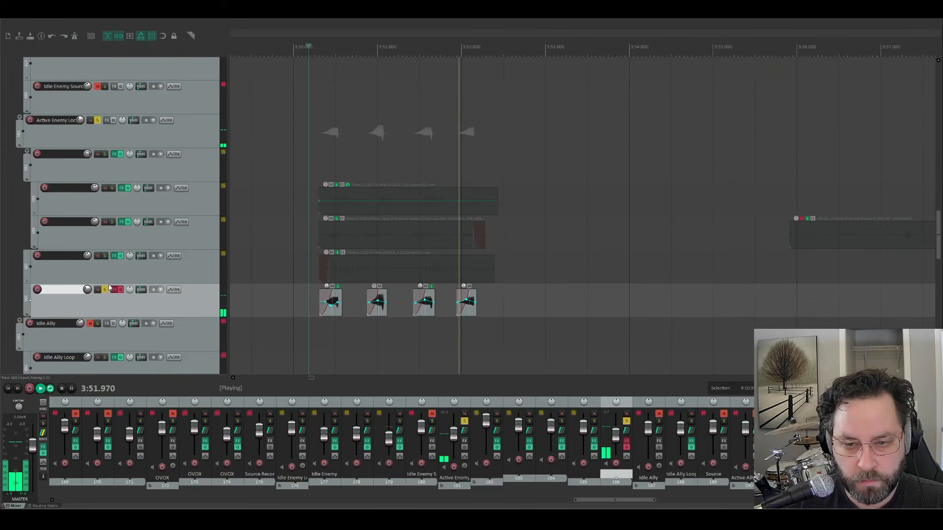
{"action": "key", "text": "space"}
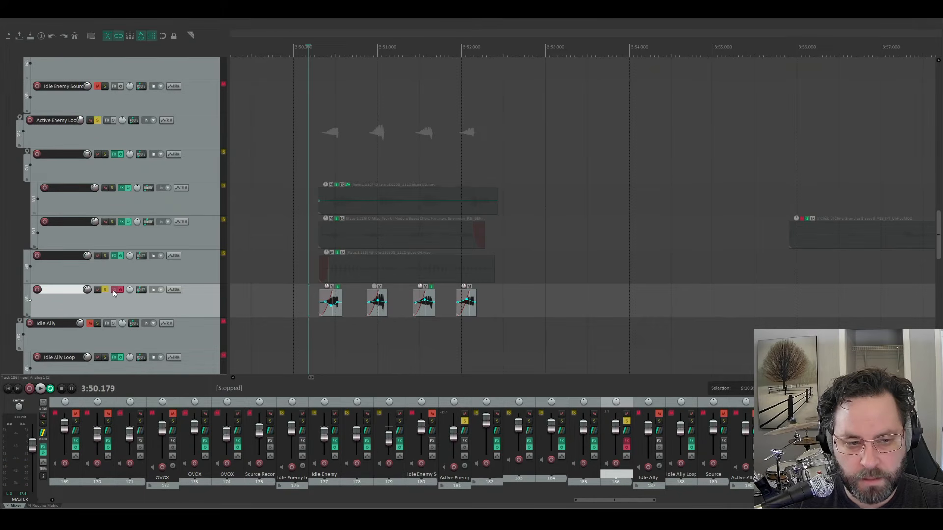
{"action": "left_click", "coordinate": [120, 290], "text": "ctrl"}
{"action": "key", "text": "space"}
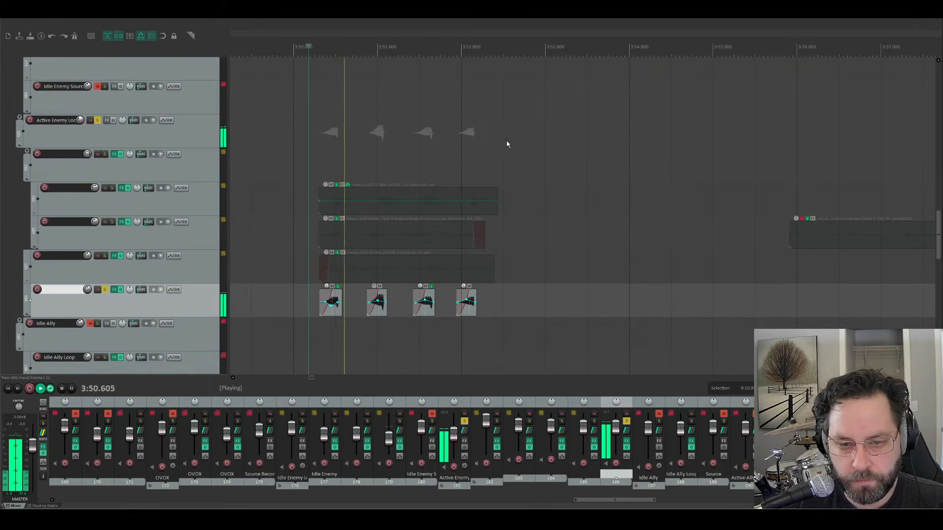
{"action": "key", "text": "space"}
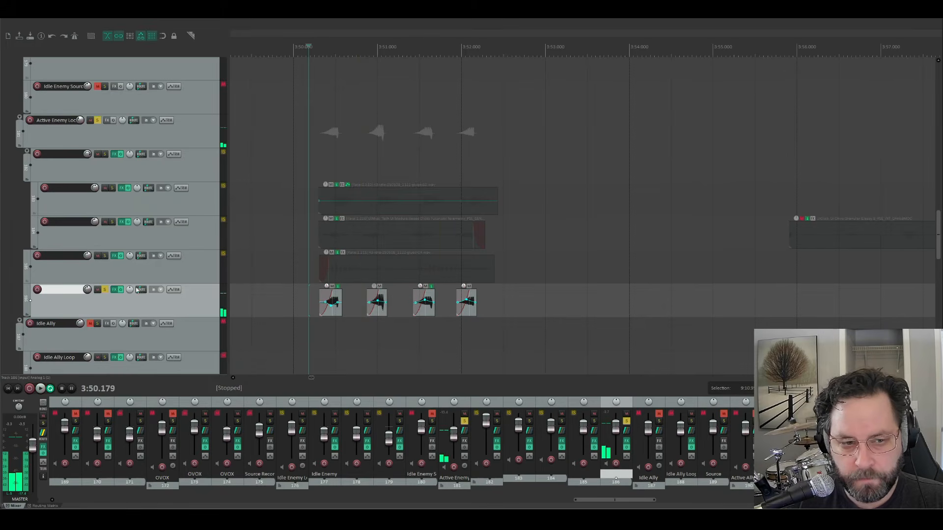
Unsolo track 186, set the time selection to all the Active Enemy Loop layer clips and play them together
{"action": "left_click", "coordinate": [105, 291]}
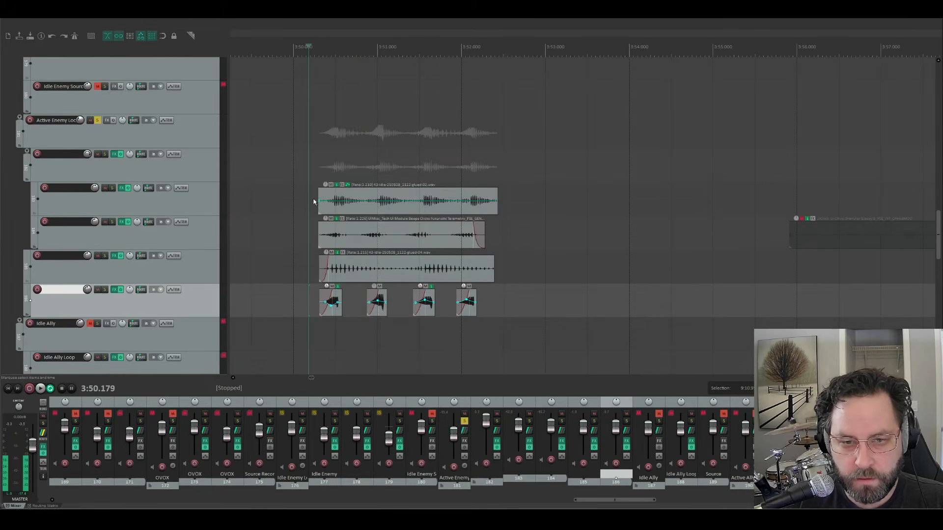
{"action": "left_click_drag", "start_coordinate": [267, 196], "coordinate": [580, 302]}
{"action": "double_click", "coordinate": [425, 205], "text": "shift"}
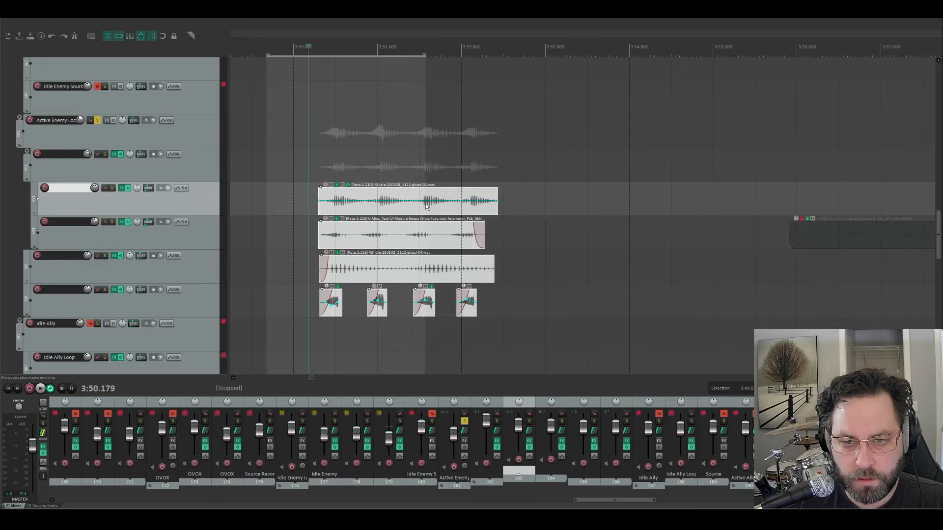
{"action": "key", "text": "space"}
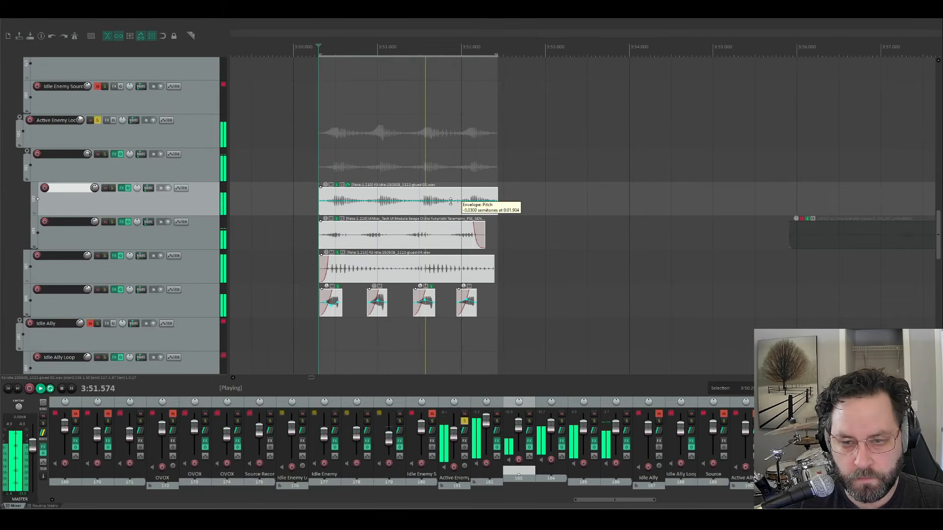
{"action": "key", "text": "space"}
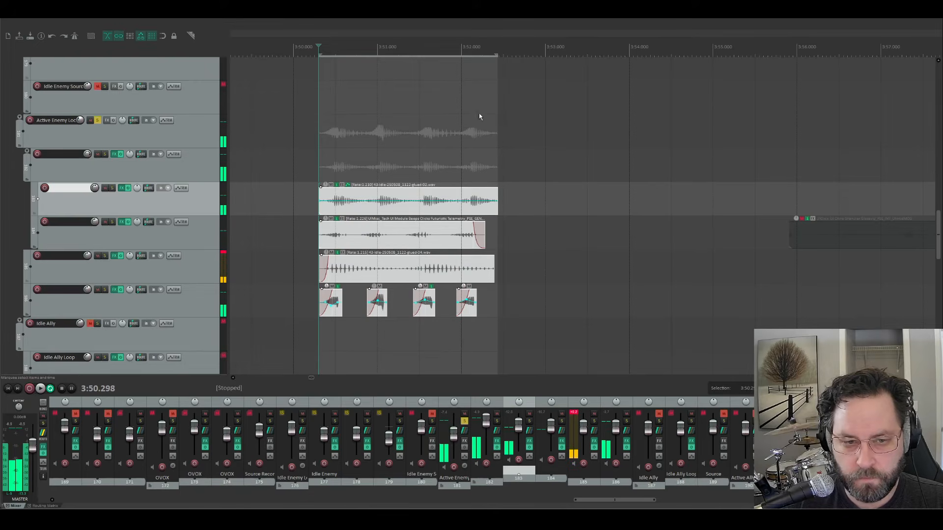
Unsolo and mute the Active Enemy Loop folder and unmute the Idle Ally folder
{"action": "left_click", "coordinate": [98, 120]}
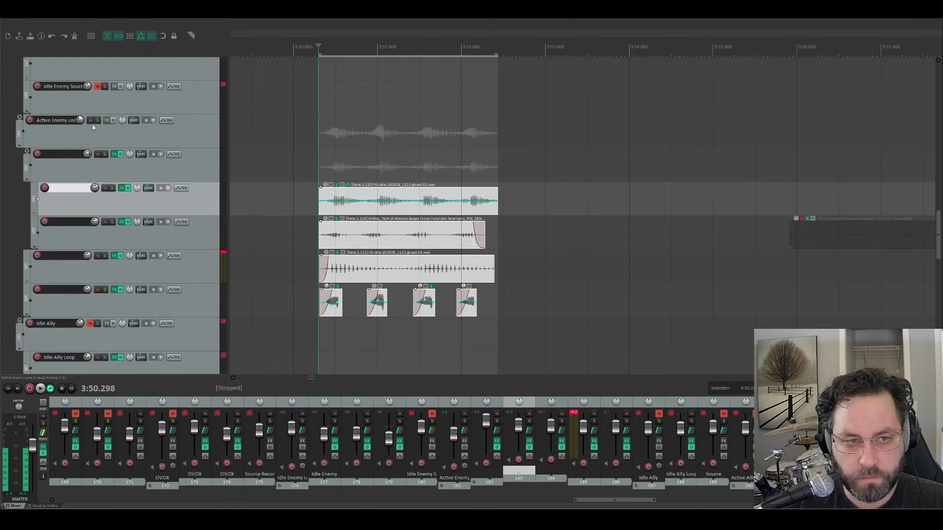
{"action": "scroll", "coordinate": [125, 138], "scroll_direction": "down", "scroll_amount": 5}
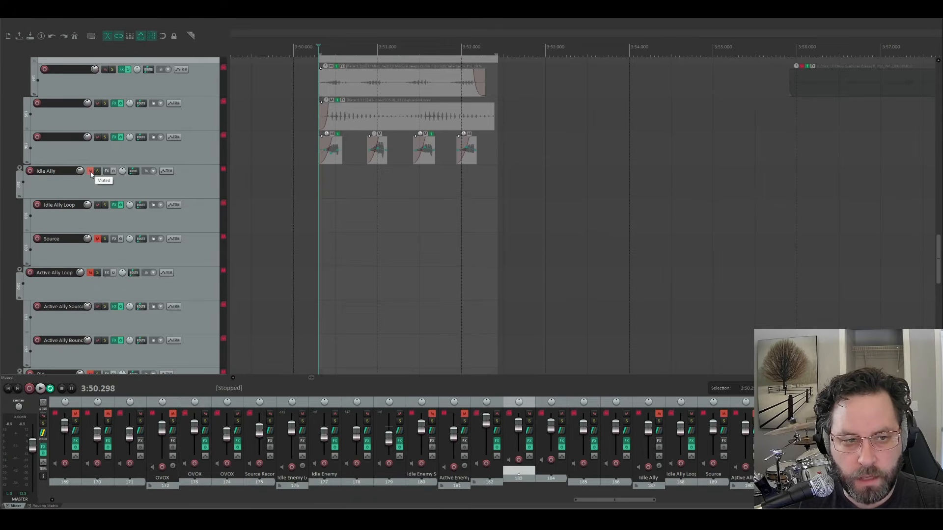
Locate the clip on the Idle Ally Loop track and set the time selection to its length
{"action": "left_click", "coordinate": [267, 215]}
{"action": "scroll", "coordinate": [267, 216], "scroll_direction": "down", "scroll_amount": 10}
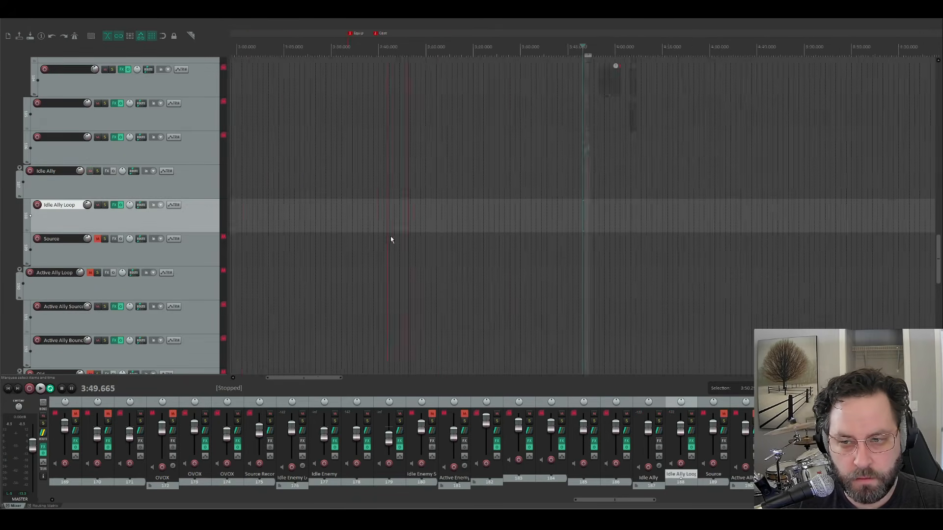
{"action": "left_click", "coordinate": [383, 223]}
{"action": "scroll", "coordinate": [437, 248], "scroll_direction": "up", "scroll_amount": 12}
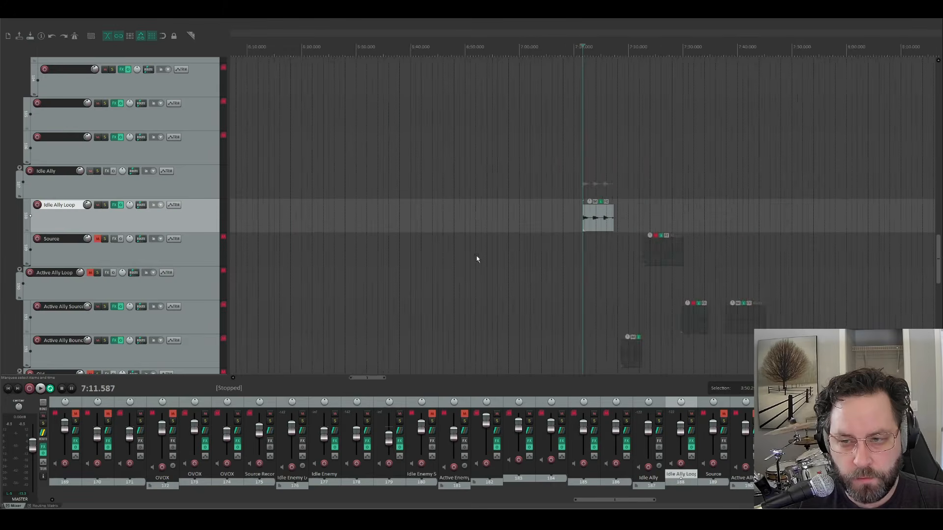
{"action": "left_click", "coordinate": [638, 227]}
{"action": "scroll", "coordinate": [638, 226], "scroll_direction": "down", "scroll_amount": 4}
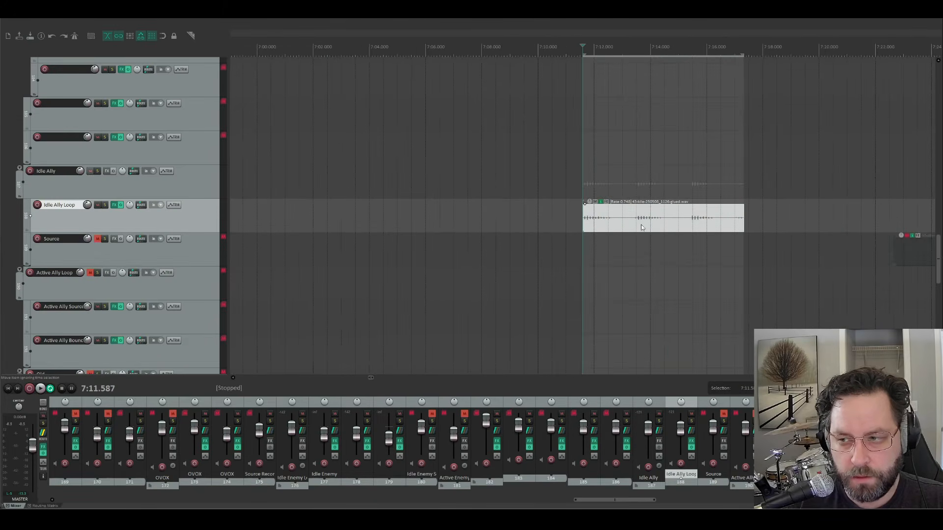
Play the Idle Ally Loop clip with its effects chain enabled
{"action": "scroll", "coordinate": [406, 230], "scroll_direction": "right", "scroll_amount": 3}
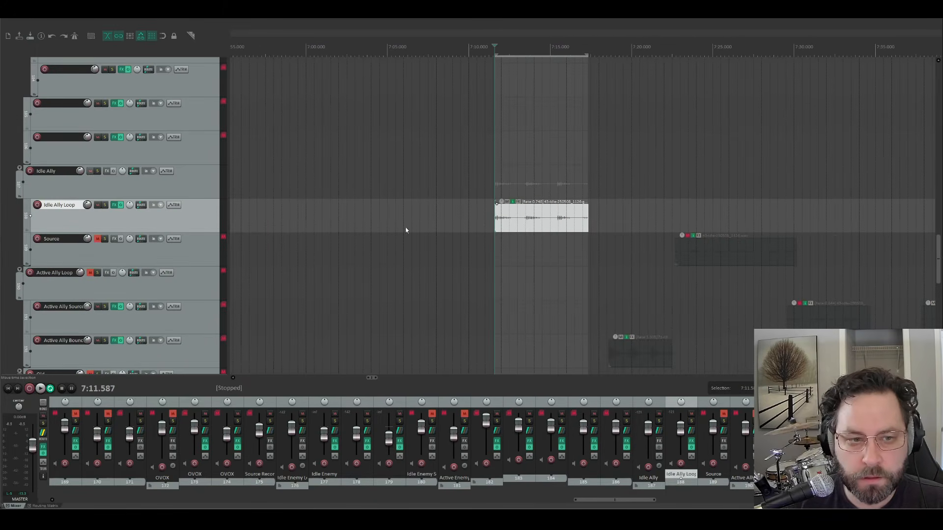
{"action": "key", "text": "space"}
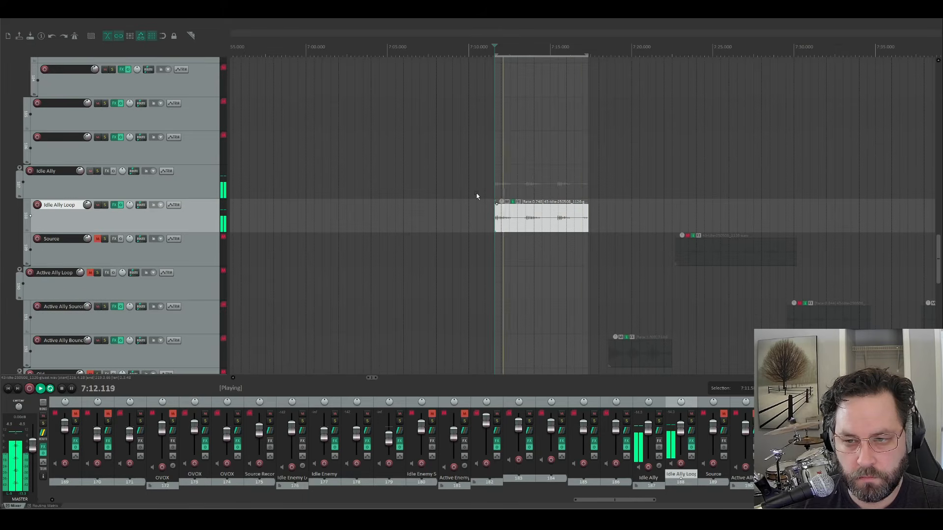
{"action": "key", "text": "space"}
{"action": "left_click", "coordinate": [452, 217]}
Bypass the Idle Ally Loop track's whole effects chain and play the dry clip over its time selection twice
{"action": "right_click", "coordinate": [121, 206]}
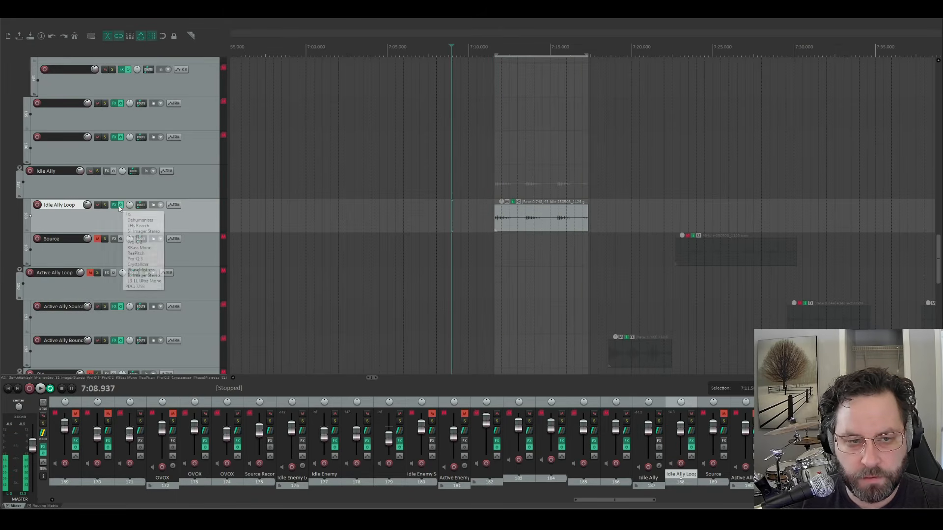
{"action": "left_click", "coordinate": [121, 206]}
{"action": "left_click", "coordinate": [121, 205]}
{"action": "left_click", "coordinate": [503, 218]}
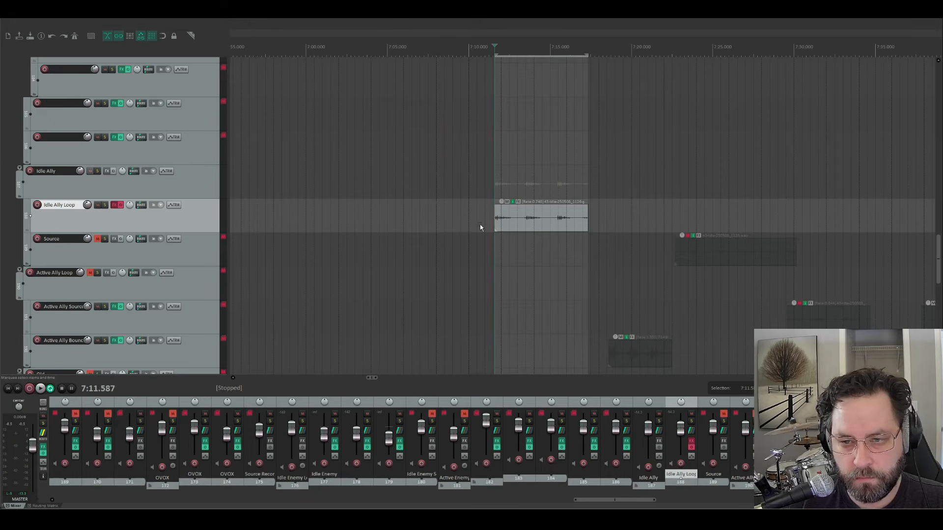
{"action": "key", "text": "space"}
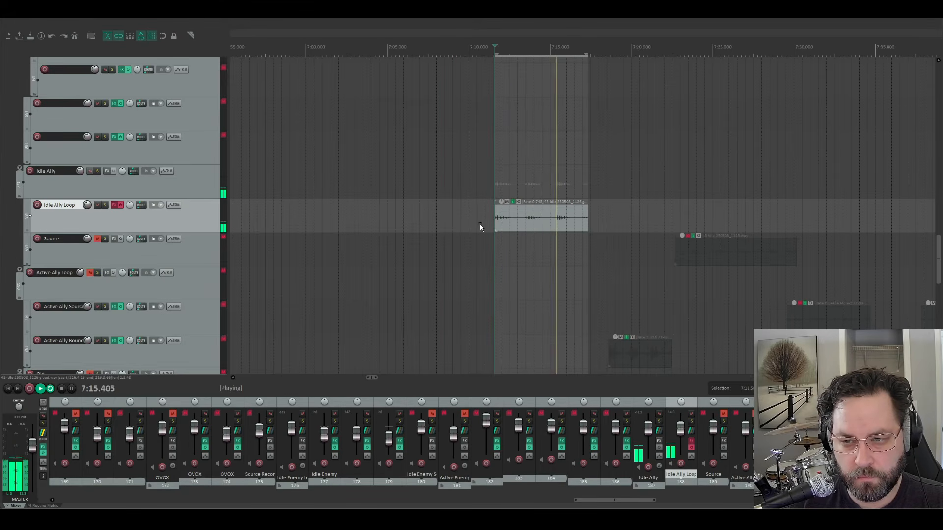
{"action": "key", "text": "space"}
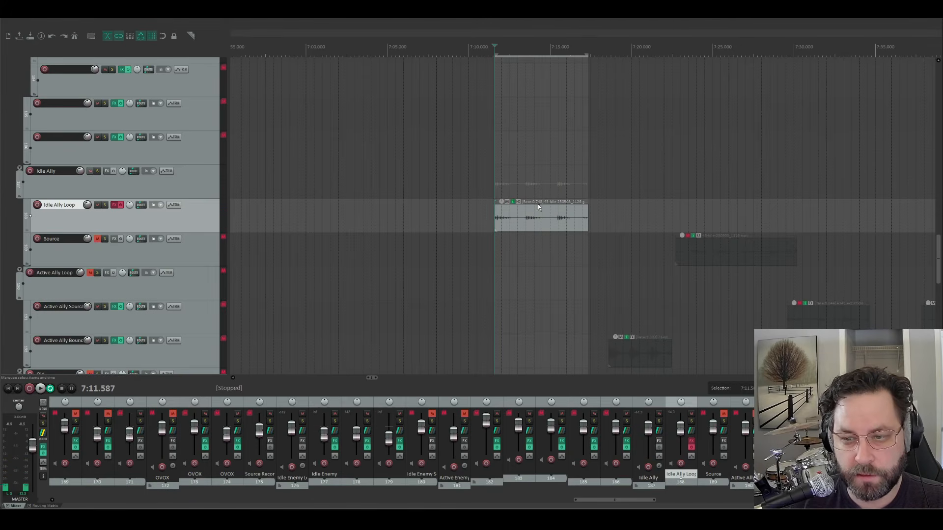
{"action": "key", "text": "space"}
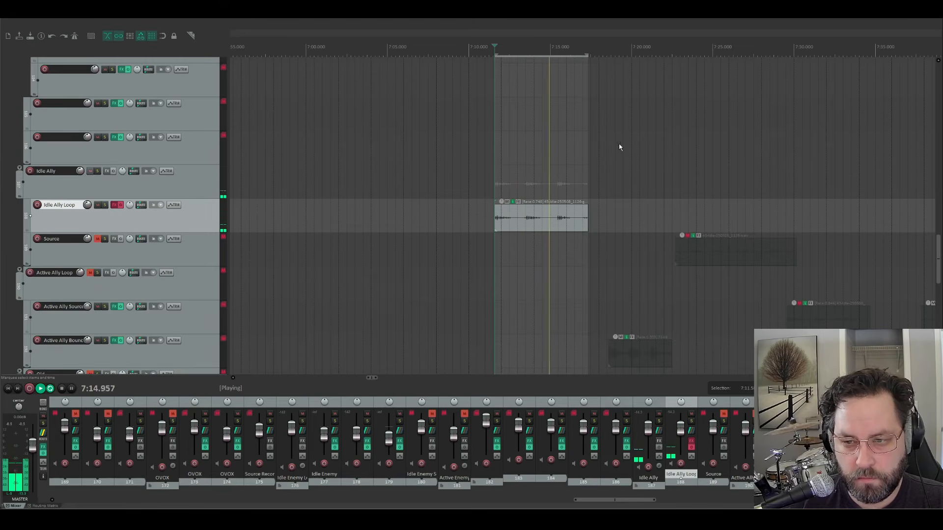
{"action": "key", "text": "space"}
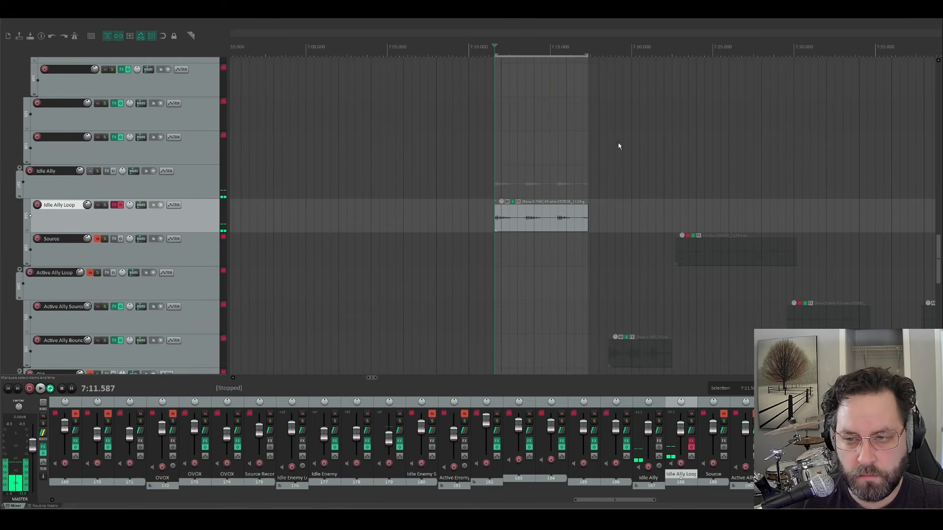
Re-enable the Idle Ally Loop track's effects chain, open its plugin list and play the processed clip
{"action": "left_click", "coordinate": [122, 205]}
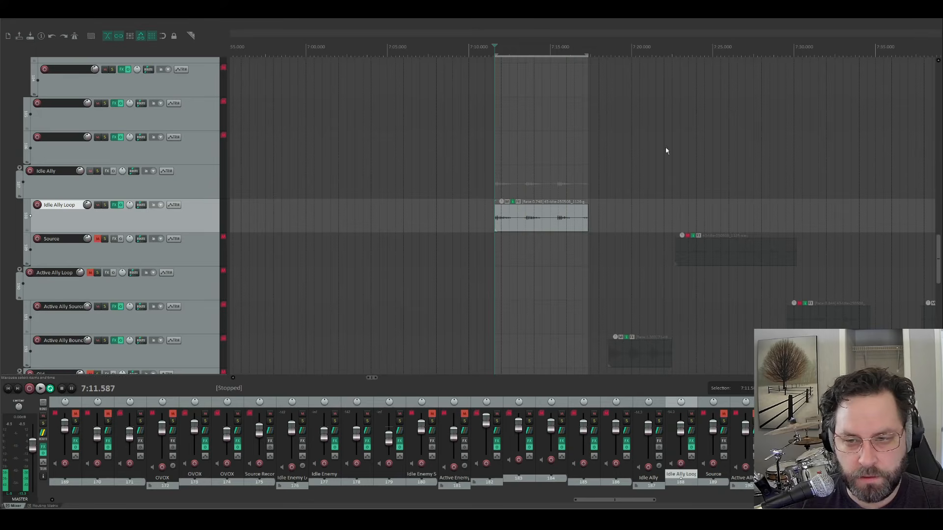
{"action": "left_click", "coordinate": [116, 205]}
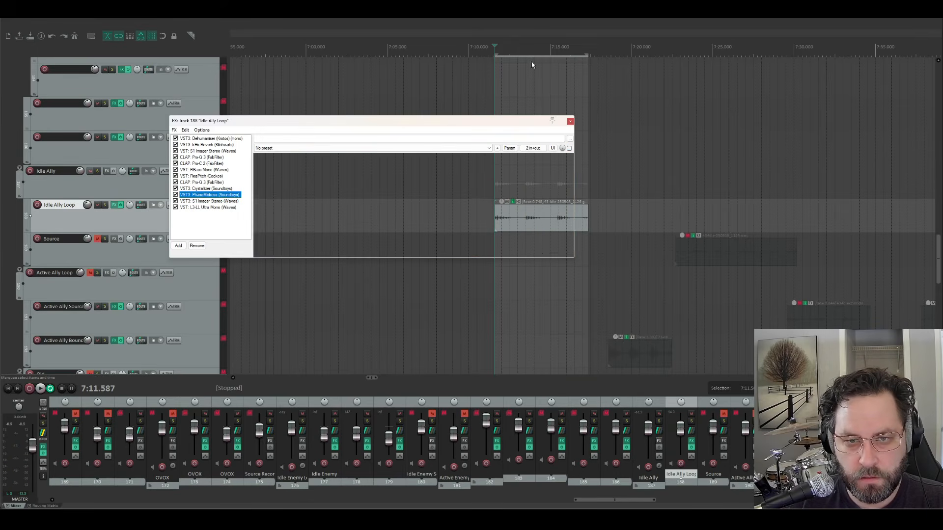
{"action": "left_click_drag", "start_coordinate": [312, 127], "coordinate": [232, 104]}
{"action": "key", "text": "space"}
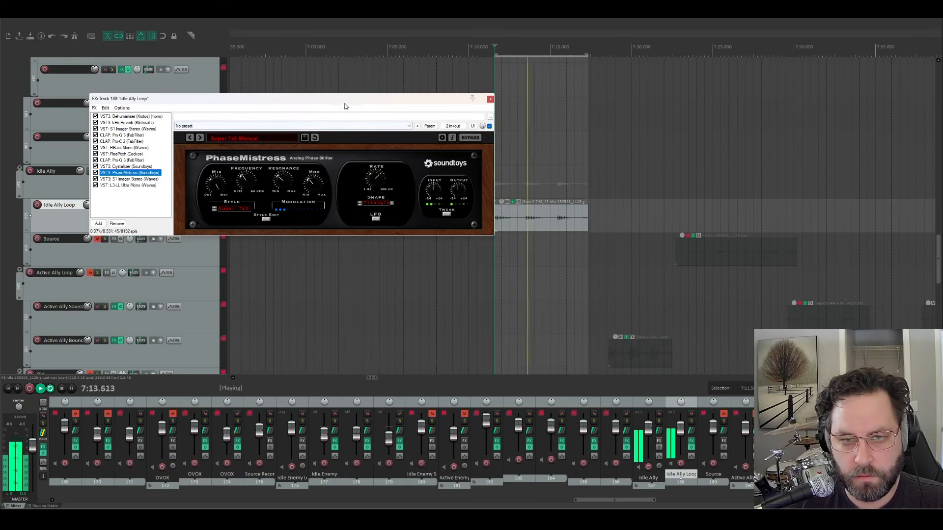
{"action": "left_click_drag", "start_coordinate": [347, 99], "coordinate": [308, 91]}
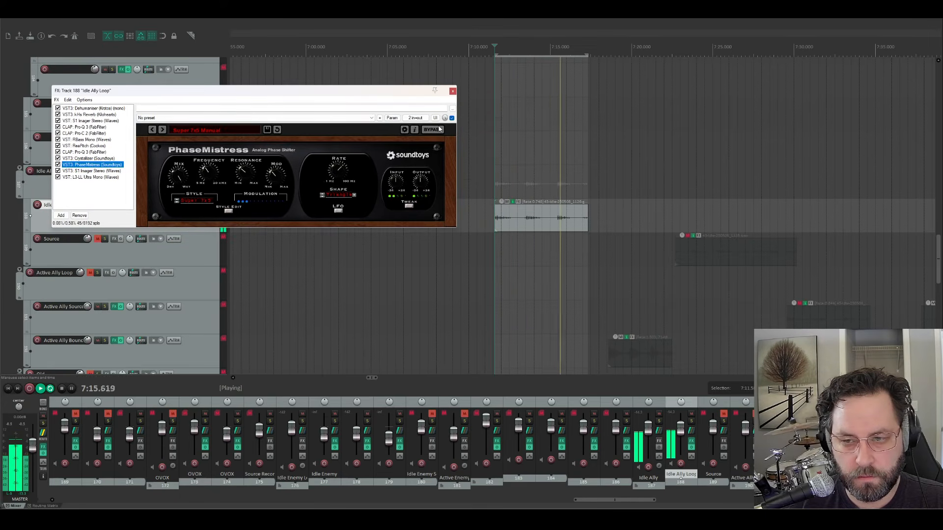
{"action": "key", "text": "space"}
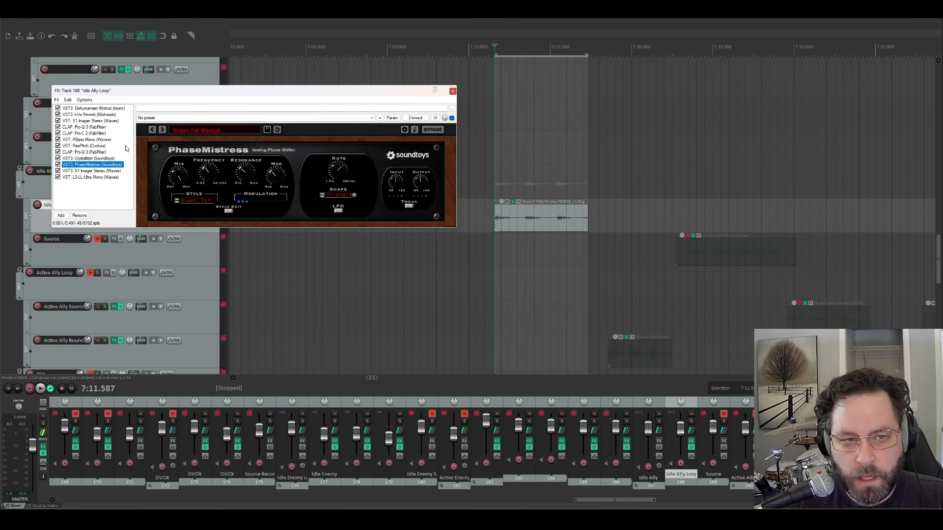
Bypass the Crystallizer and PhaseMistress plugins on Idle Ally Loop and play the clip without them
{"action": "left_click", "coordinate": [104, 158]}
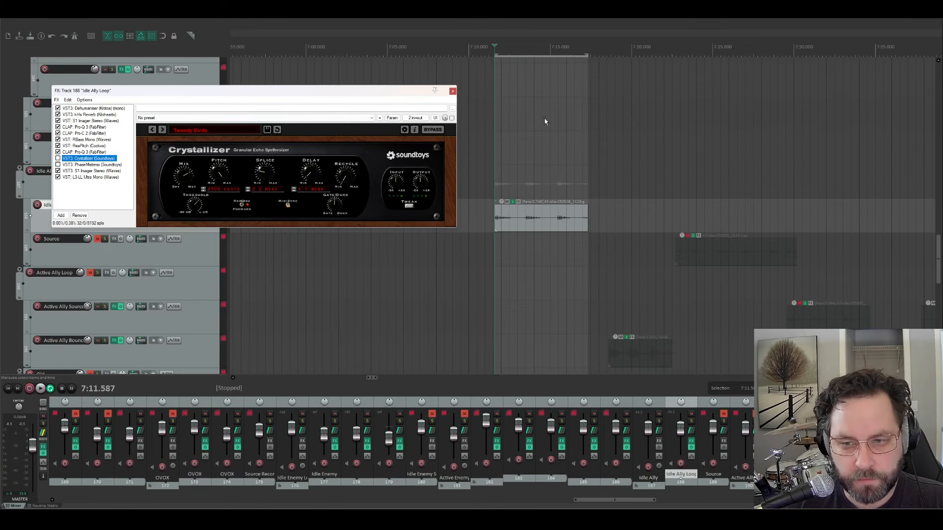
{"action": "key", "text": "space"}
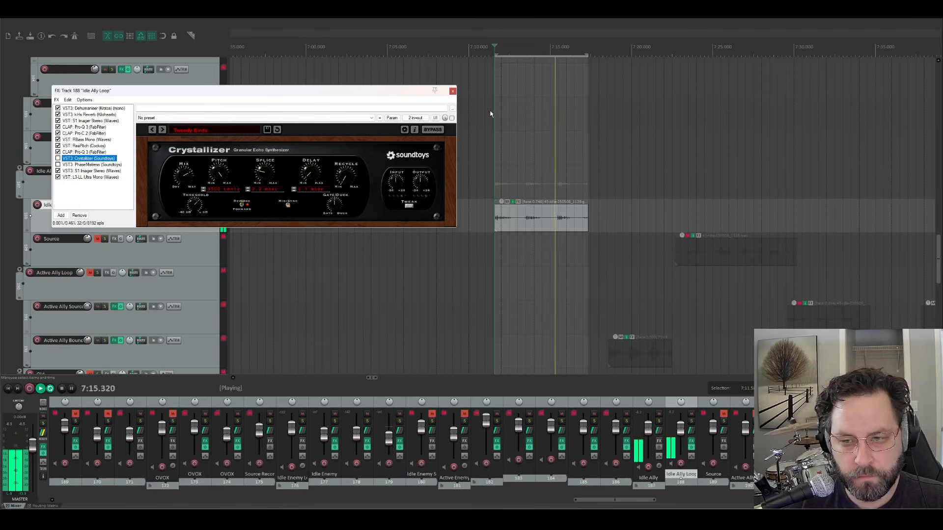
{"action": "key", "text": "space"}
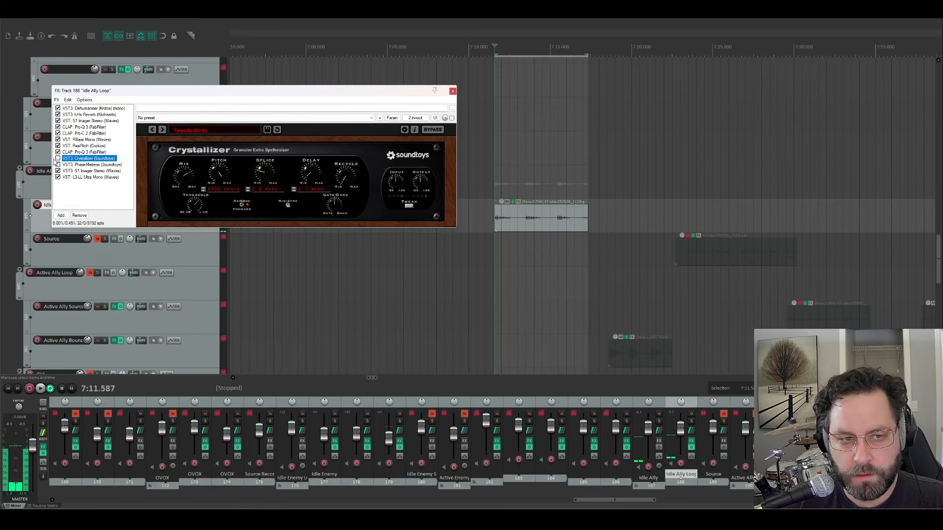
Re-enable Crystallizer and then PhaseMistress on Idle Ally Loop, playing the clip after each one
{"action": "key", "text": "space"}
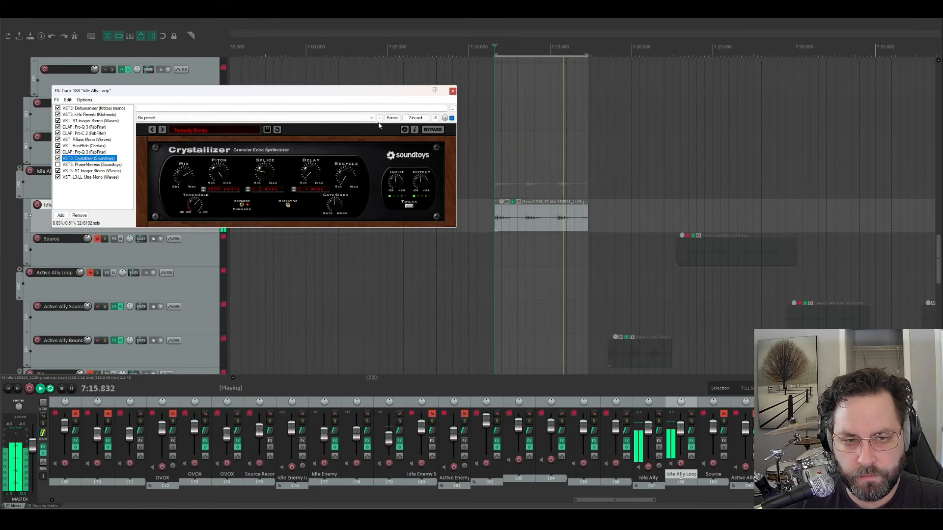
{"action": "key", "text": "space"}
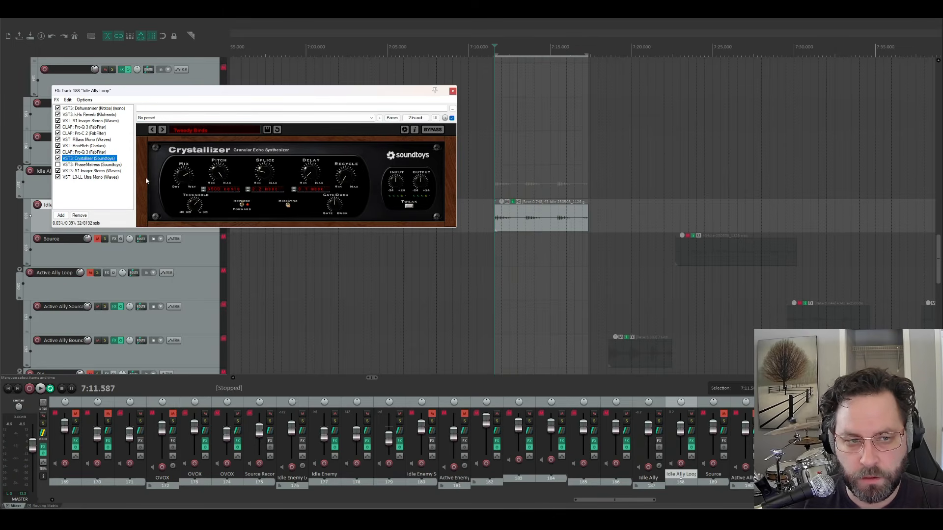
{"action": "left_click", "coordinate": [83, 165]}
{"action": "key", "text": "space"}
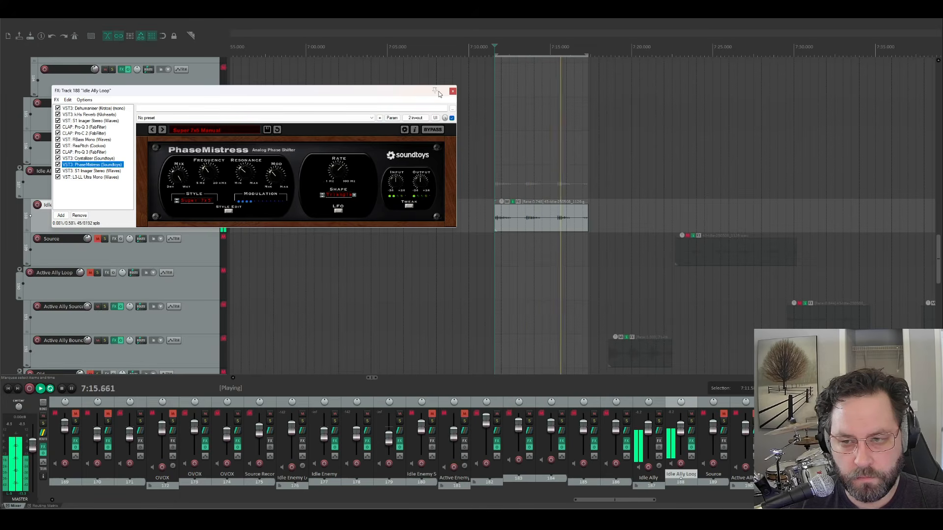
{"action": "key", "text": "space"}
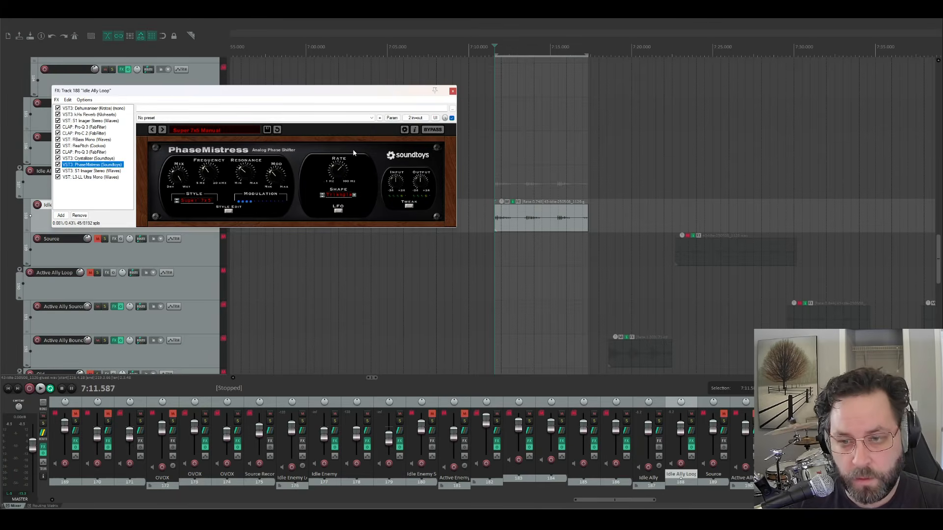
Vary Crystallizer's splice time while the Idle Ally Loop clip plays, and undo the splice changes
{"action": "left_click", "coordinate": [100, 159]}
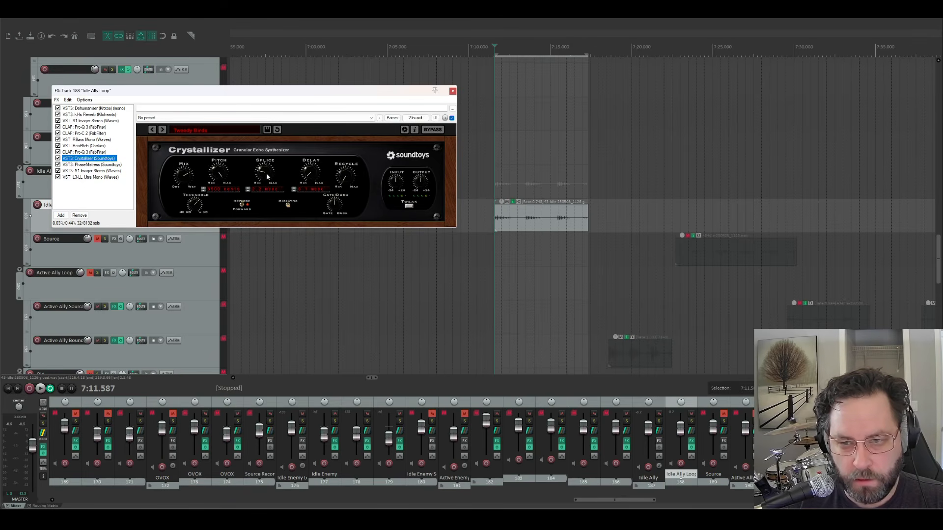
{"action": "key", "text": "space"}
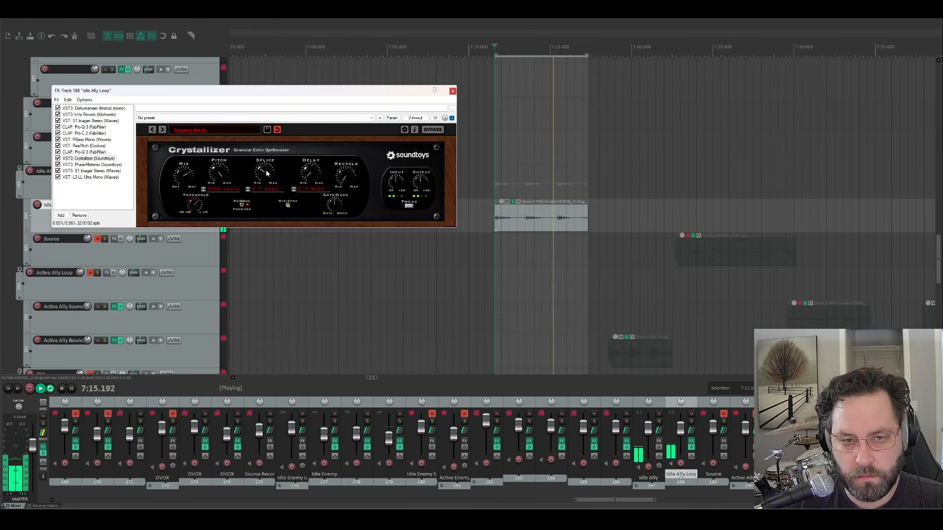
{"action": "mouse_move", "coordinate": [267, 173]}
{"action": "left_mouse_down"}
{"action": "mouse_move", "coordinate": [270, 153]}
{"action": "mouse_move", "coordinate": [268, 184]}
{"action": "left_mouse_up"}
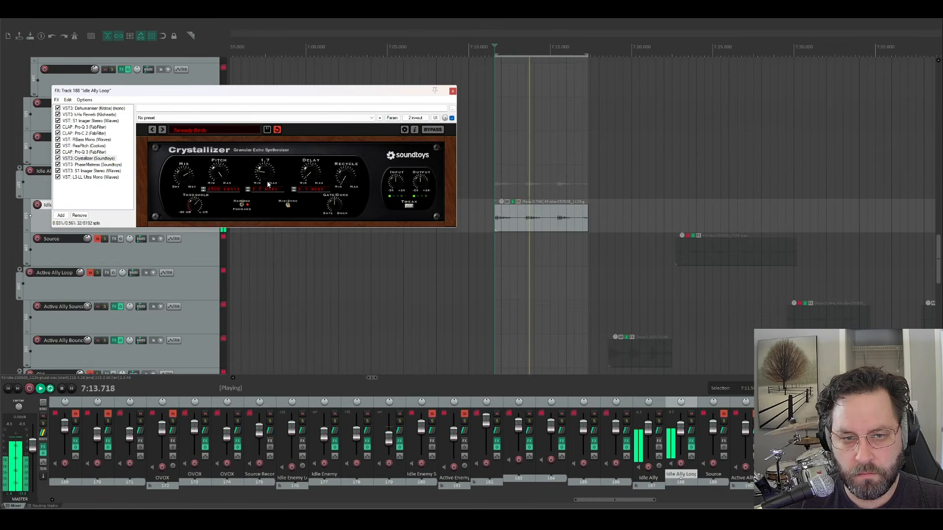
{"action": "key", "text": "space"}
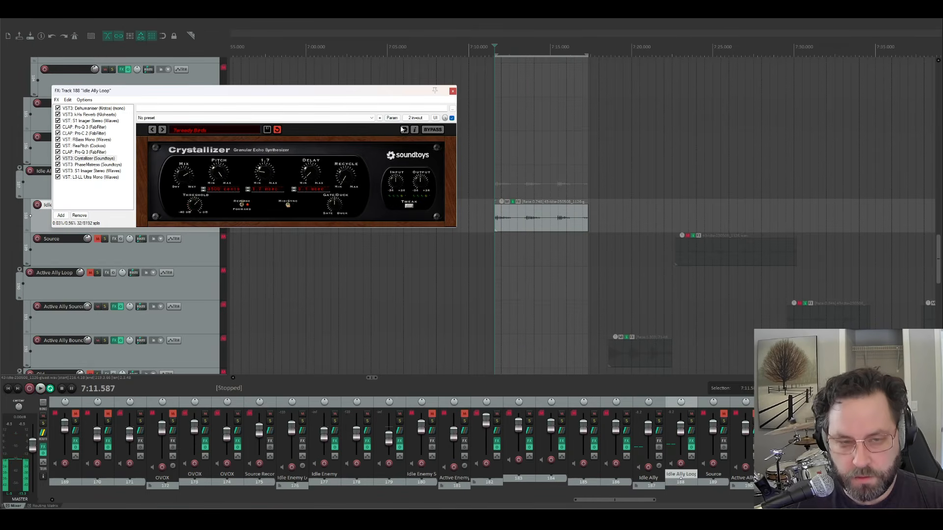
{"action": "left_click", "coordinate": [405, 129]}
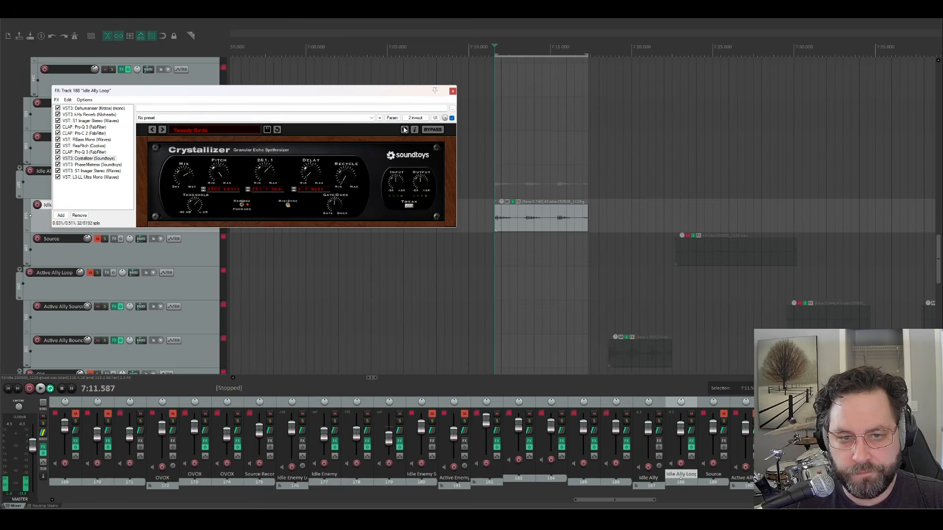
{"action": "left_click", "coordinate": [405, 129]}
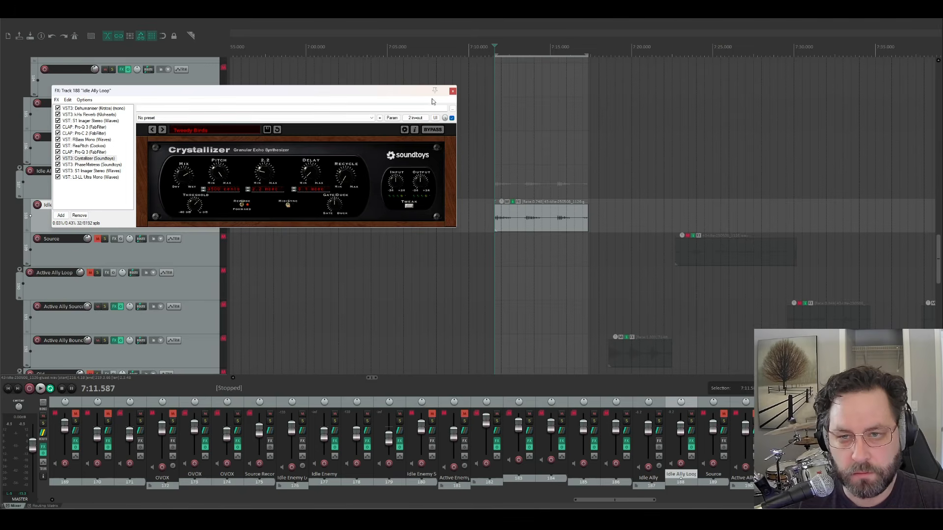
Close the Idle Ally Loop effects chain, mute the Idle Ally folder and unmute the Active Ally Loop folder
{"action": "left_click", "coordinate": [453, 92]}
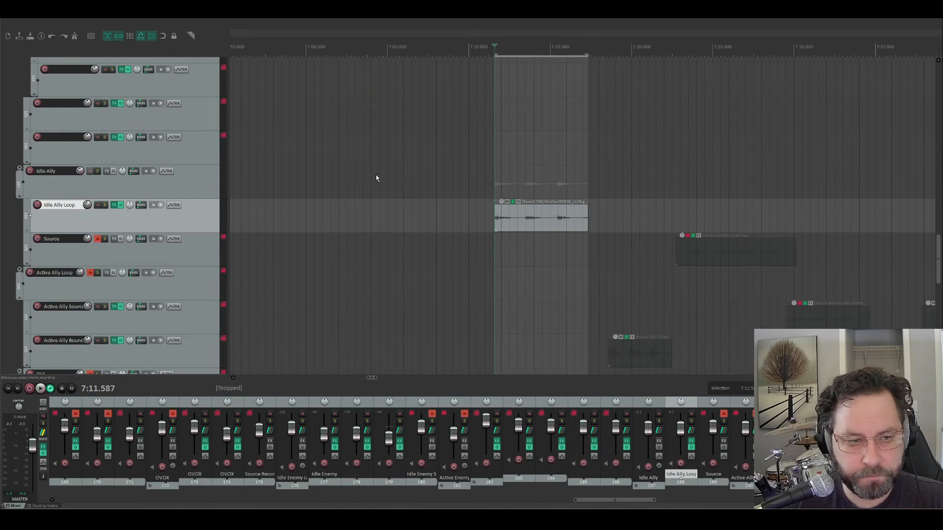
{"action": "left_click", "coordinate": [90, 171]}
{"action": "scroll", "coordinate": [83, 226], "scroll_direction": "down", "scroll_amount": 1}
{"action": "left_click", "coordinate": [90, 222]}
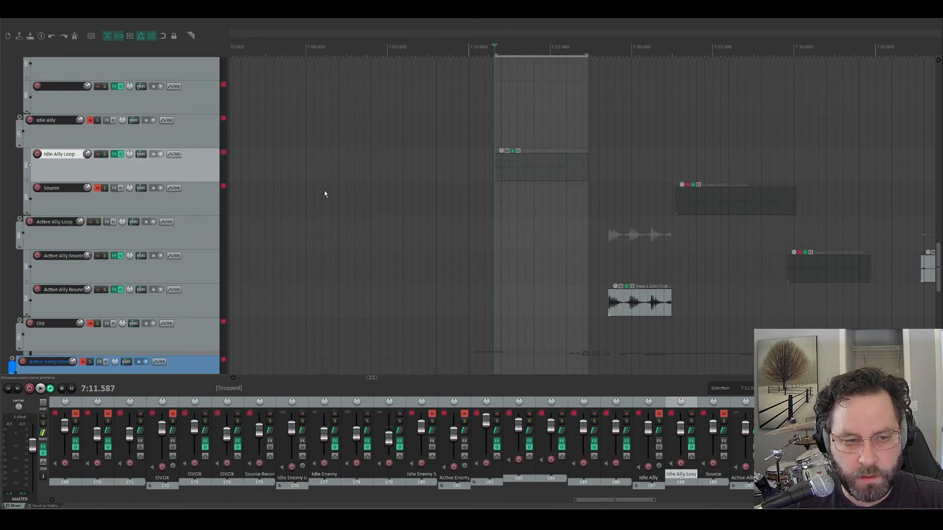
Set the time selection to the Active Ally Bounce clip and play it with its effects chain enabled
{"action": "scroll", "coordinate": [324, 191], "scroll_direction": "down", "scroll_amount": 1}
{"action": "scroll", "coordinate": [402, 238], "scroll_direction": "right", "scroll_amount": 3}
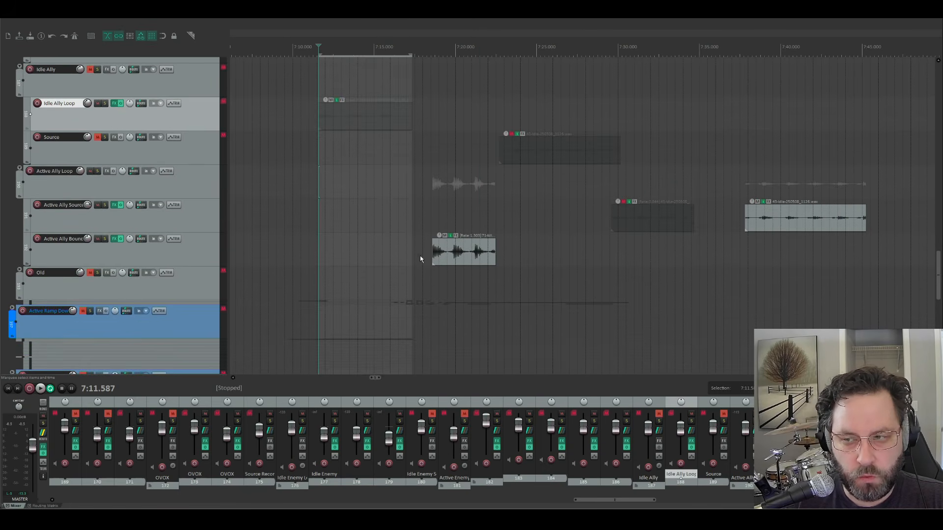
{"action": "left_click", "coordinate": [420, 252]}
{"action": "double_click", "coordinate": [455, 249]}
{"action": "key", "text": "space"}
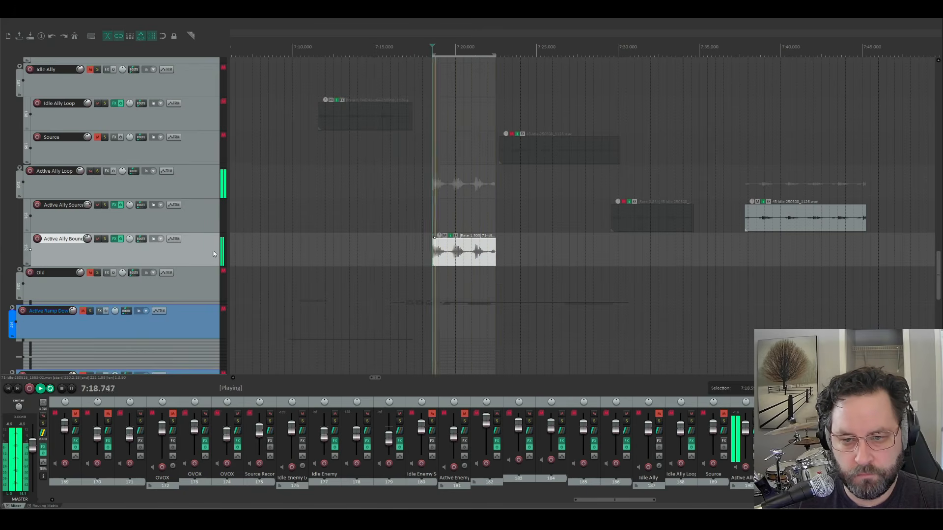
{"action": "key", "text": "space"}
Stop playback, clear the current selection and set the time selection to the Active Ally Bounce clip again
{"action": "left_click", "coordinate": [385, 251]}
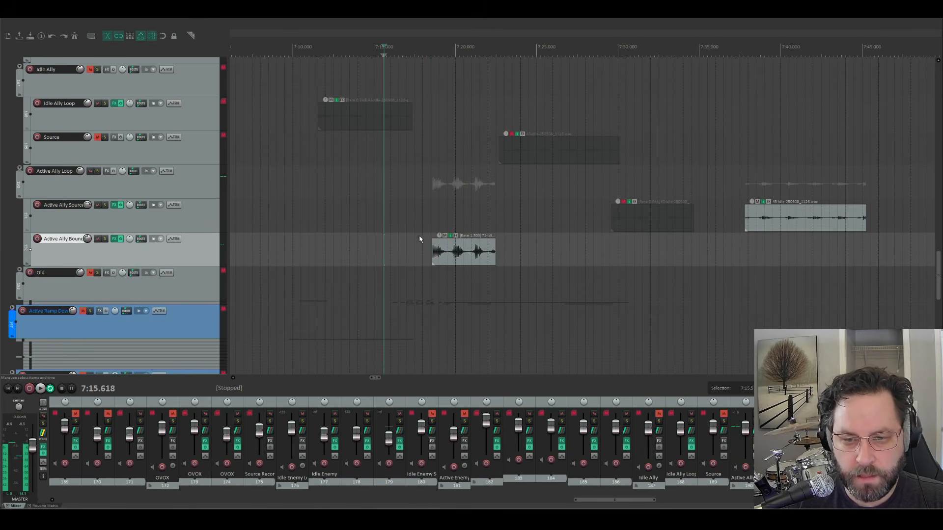
{"action": "left_click_drag", "start_coordinate": [401, 240], "coordinate": [431, 251]}
{"action": "left_click", "coordinate": [423, 231]}
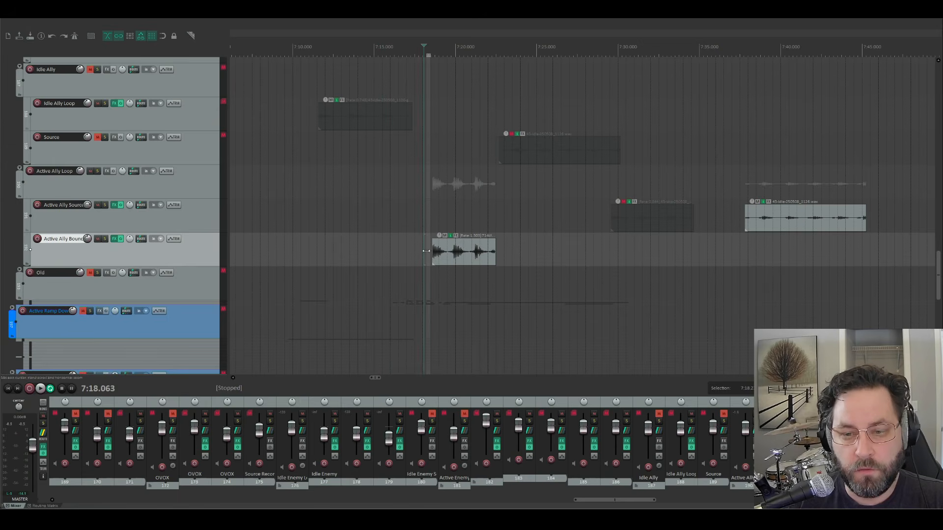
{"action": "left_click", "coordinate": [454, 251]}
{"action": "double_click", "coordinate": [464, 252]}
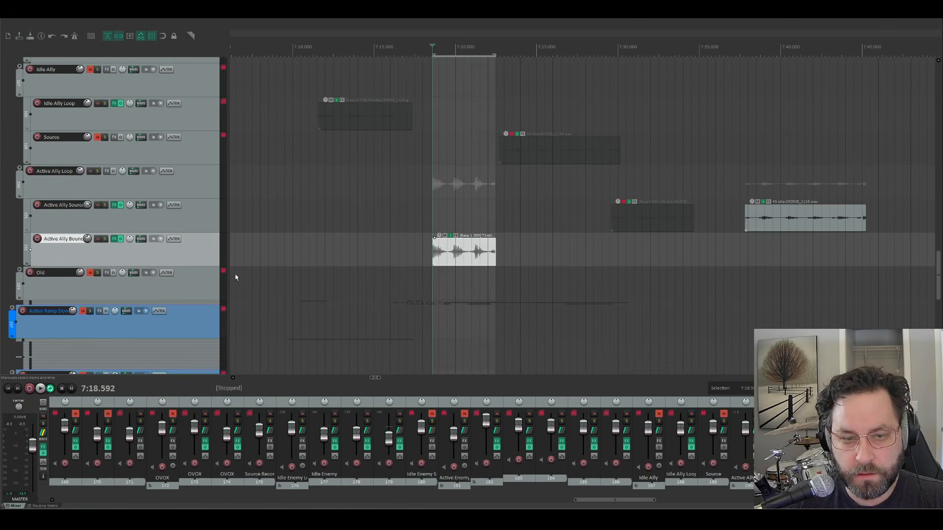
Bypass the Active Ally Bounce track's effects chain and play the selected clip dry
{"action": "left_click", "coordinate": [121, 238]}
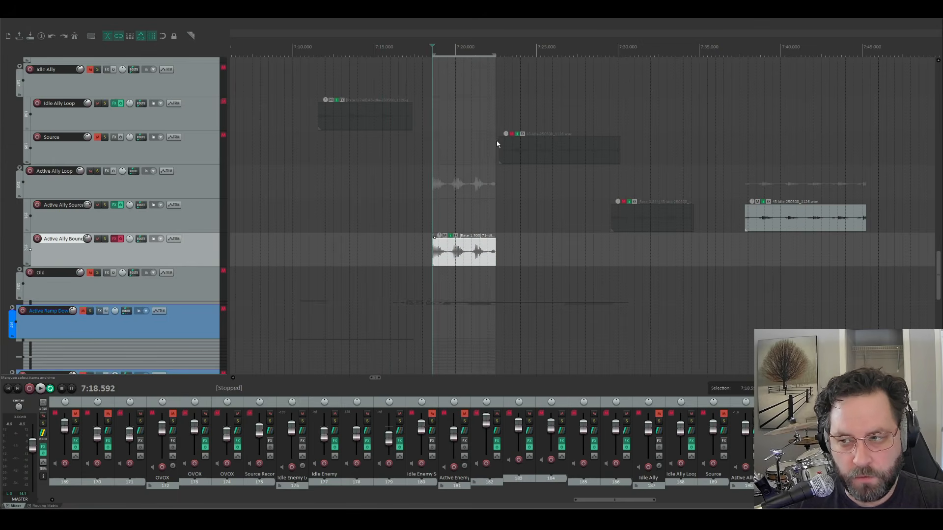
{"action": "key", "text": "space"}
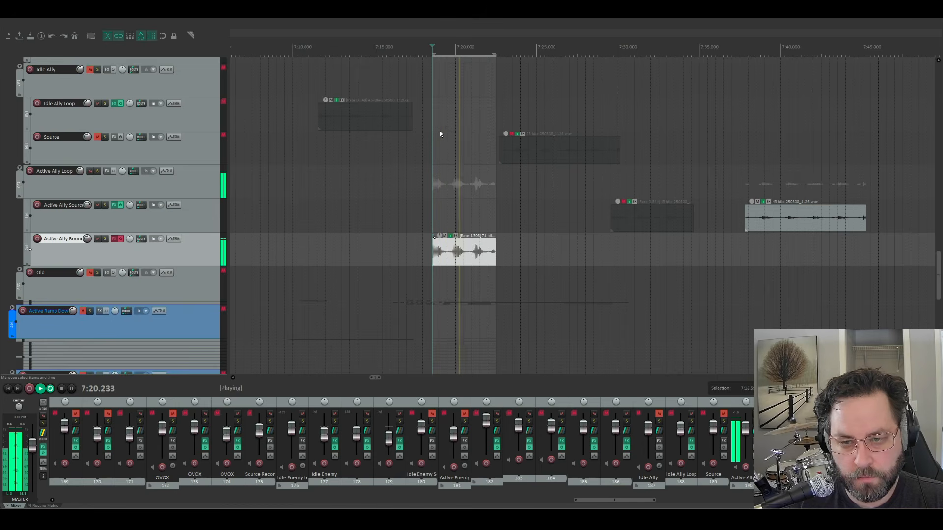
{"action": "key", "text": "space"}
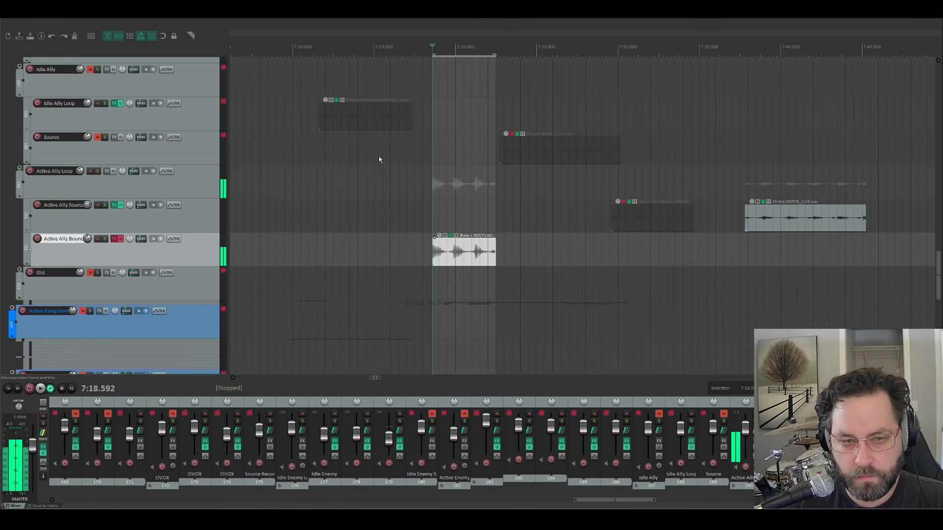
Re-enable and open the Active Ally Bounce effects chain, and play the clip with all its plugins active
{"action": "left_click", "coordinate": [114, 239]}
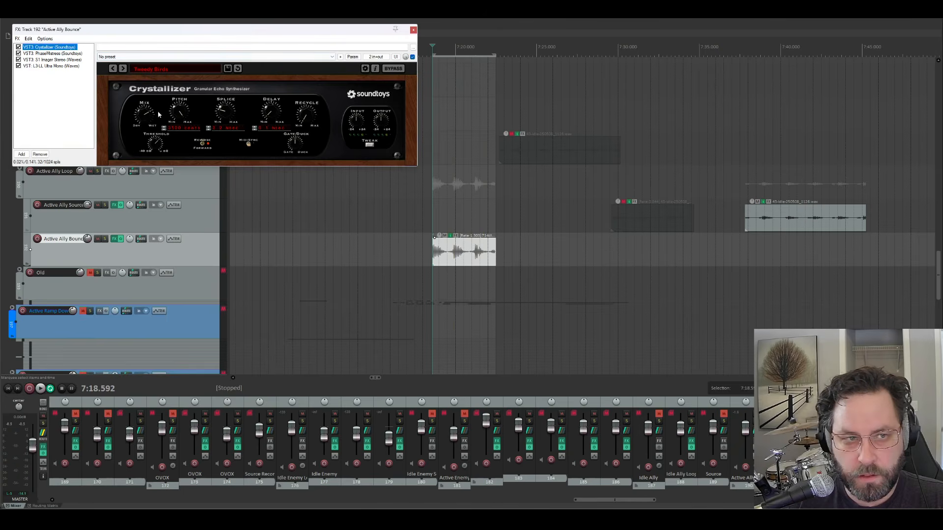
{"action": "key", "text": "space"}
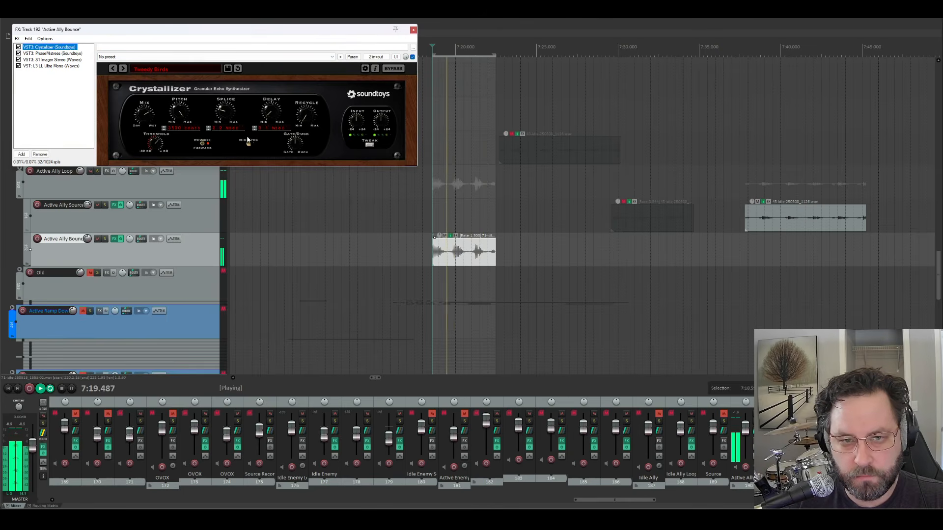
{"action": "key", "text": "space"}
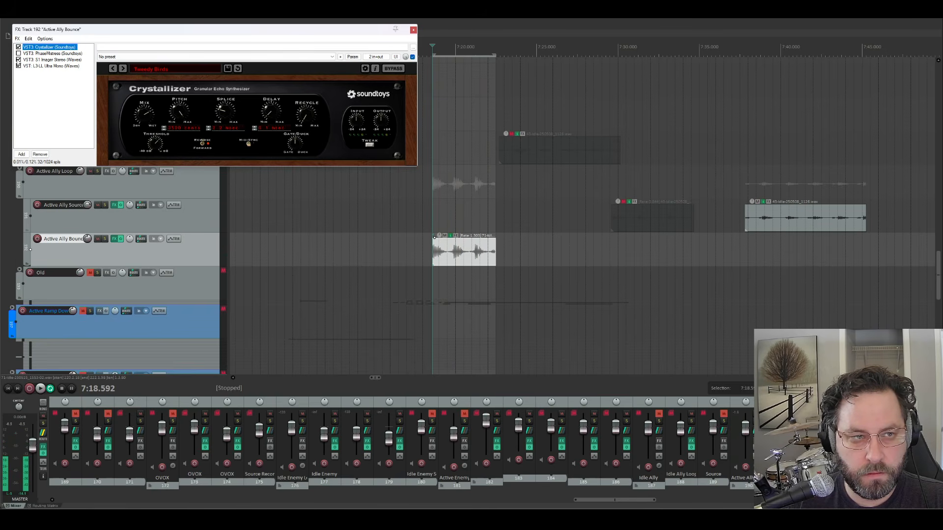
Disable all four plugins in the Active Ally Bounce effects chain and play the clip unprocessed
{"action": "left_click", "coordinate": [19, 60]}
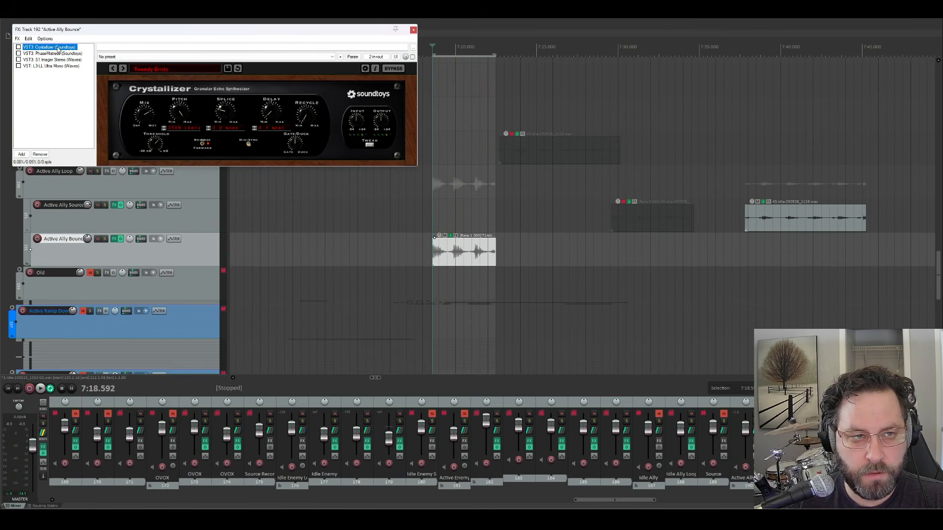
{"action": "key", "text": "space"}
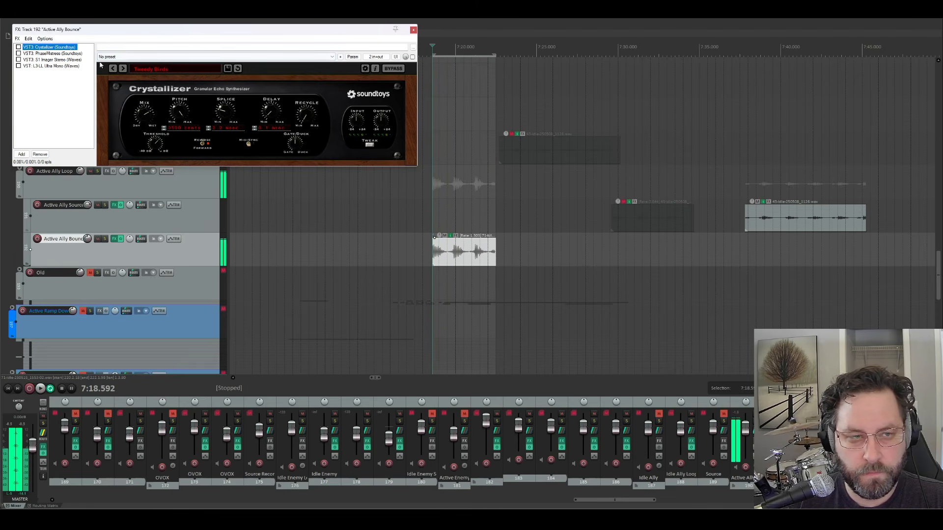
{"action": "left_click_drag", "start_coordinate": [87, 47], "coordinate": [57, 50]}
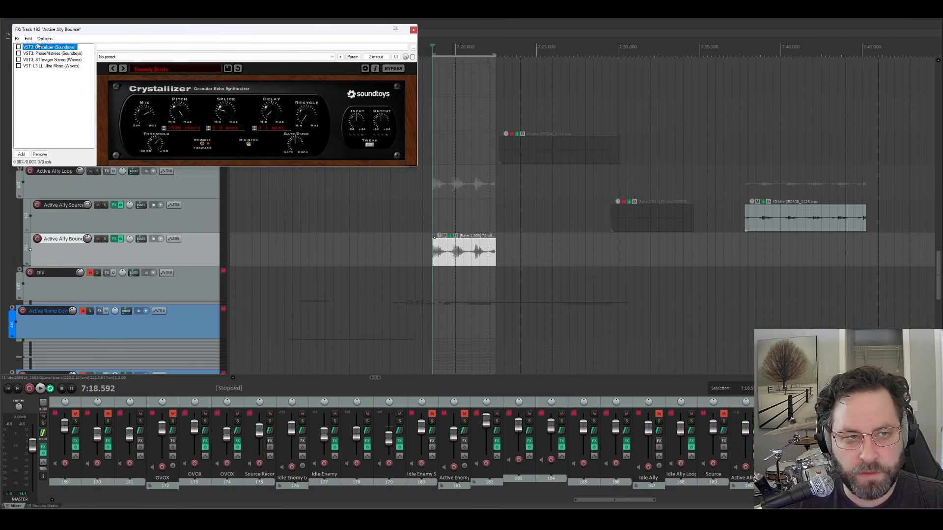
Re-enable Crystallizer and then PhaseMistress on Active Ally Bounce, playing the clip after each one
{"action": "left_click", "coordinate": [19, 47]}
{"action": "key", "text": "space"}
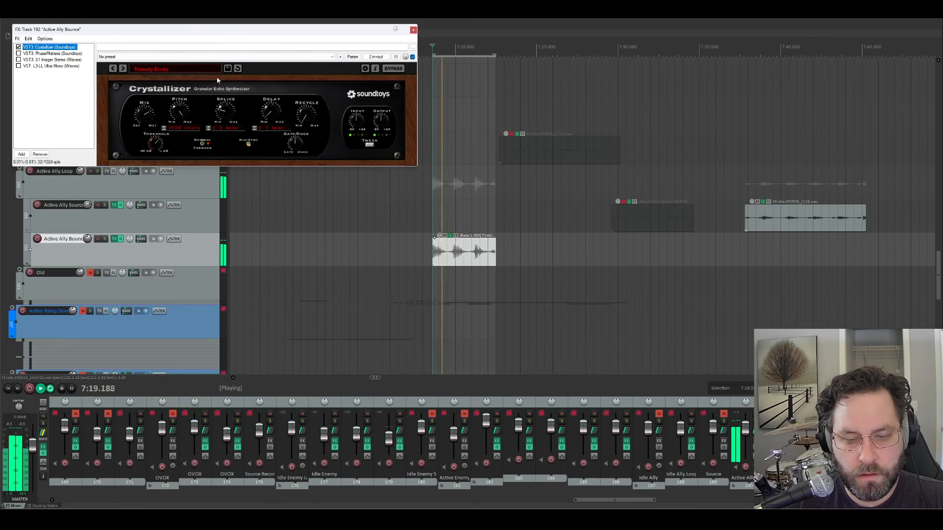
{"action": "key", "text": "space"}
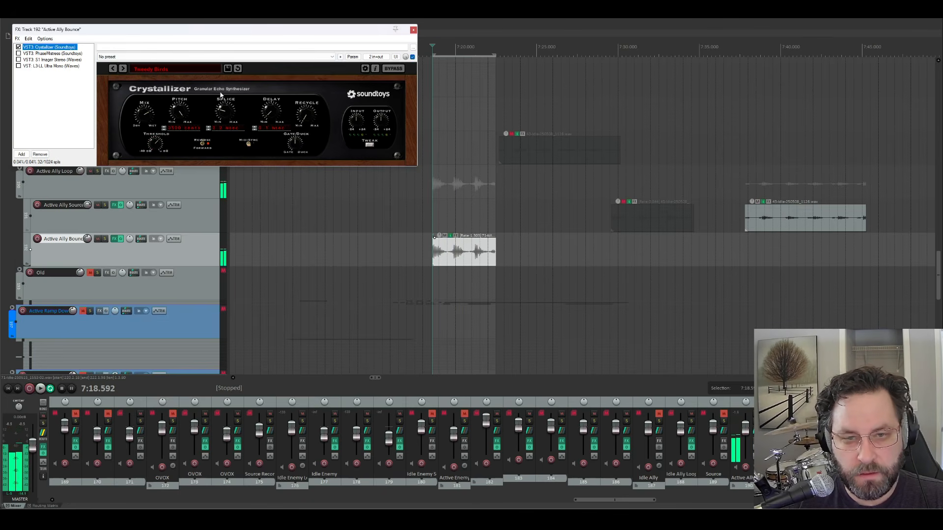
{"action": "left_click", "coordinate": [42, 53]}
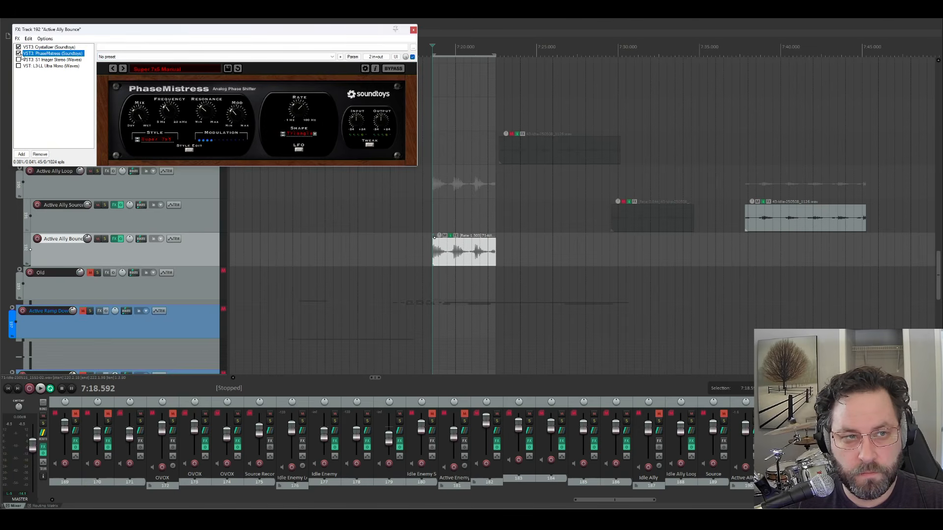
{"action": "key", "text": "space"}
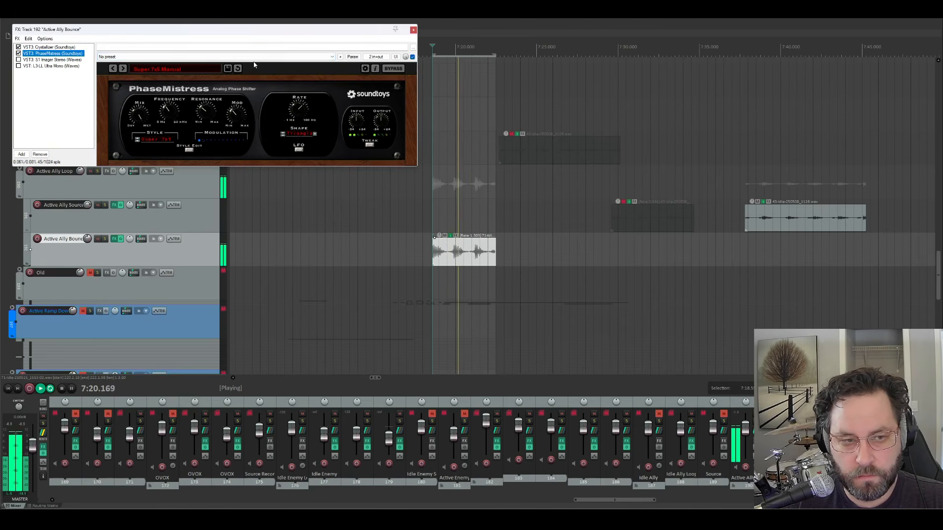
{"action": "key", "text": "space"}
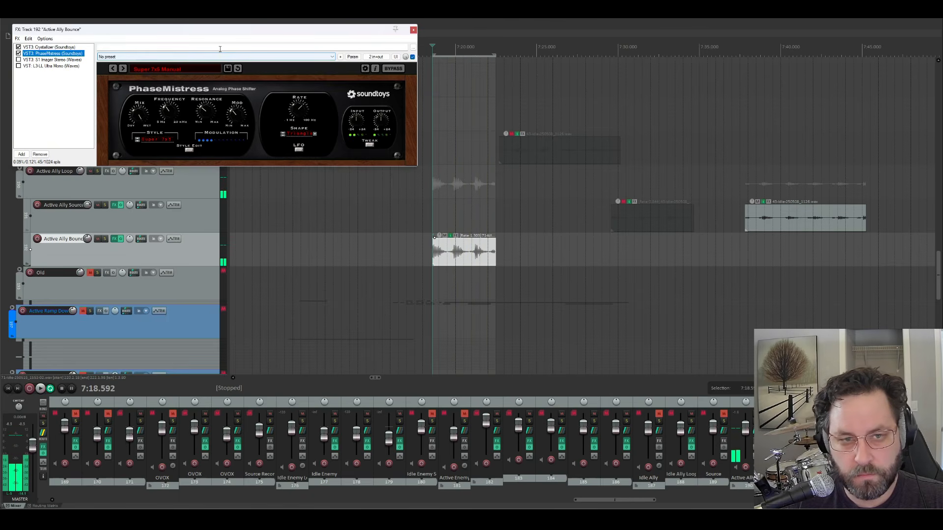
Re-enable S1 Imager Stereo and L3-LL Ultra Mono on Active Ally Bounce, view their settings and play the clip through the full chain
{"action": "left_click", "coordinate": [18, 60]}
{"action": "left_click", "coordinate": [18, 66]}
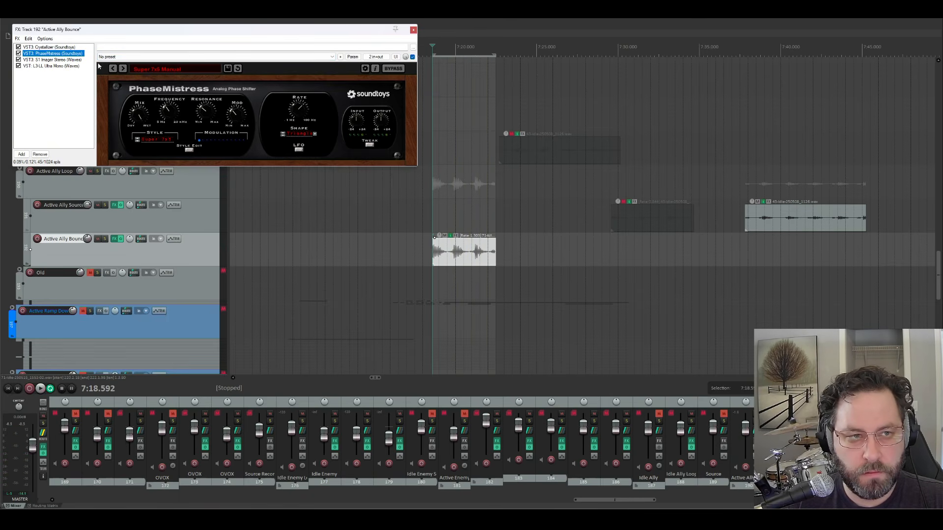
{"action": "left_click", "coordinate": [63, 59]}
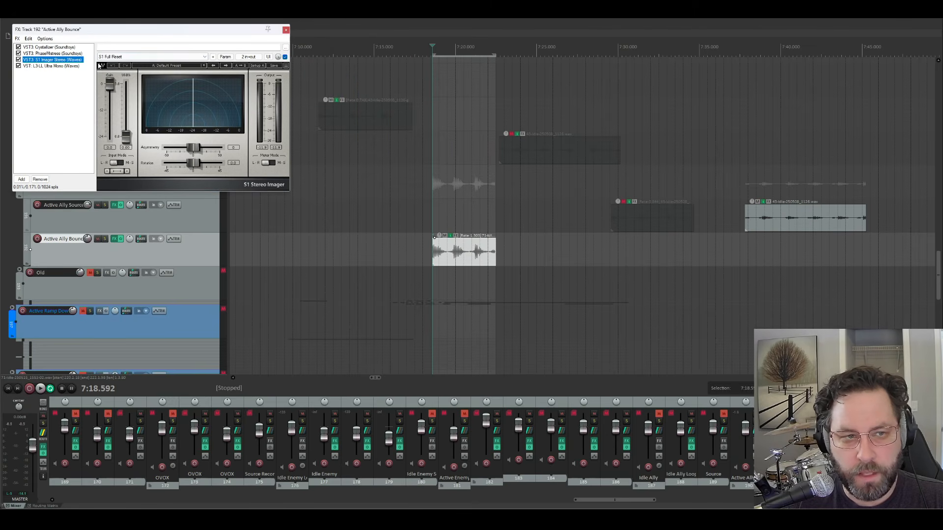
{"action": "left_click", "coordinate": [47, 66]}
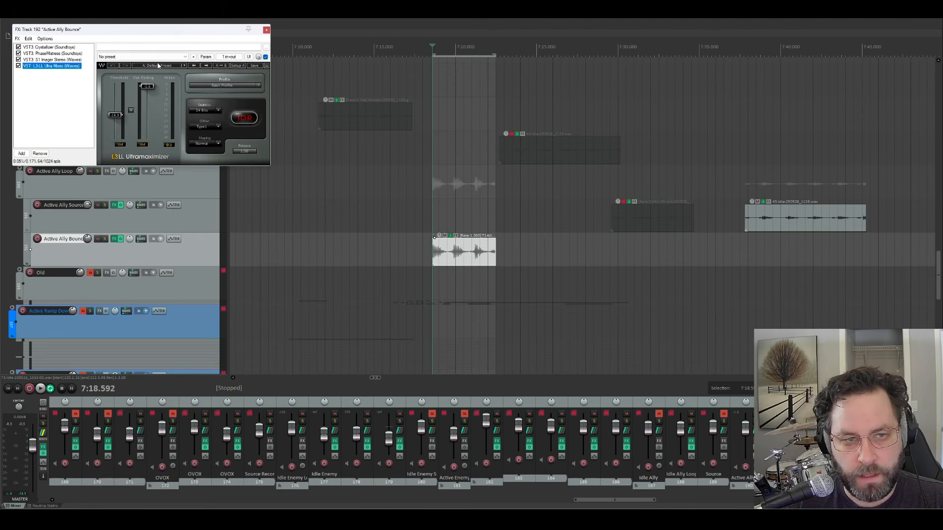
{"action": "key", "text": "space"}
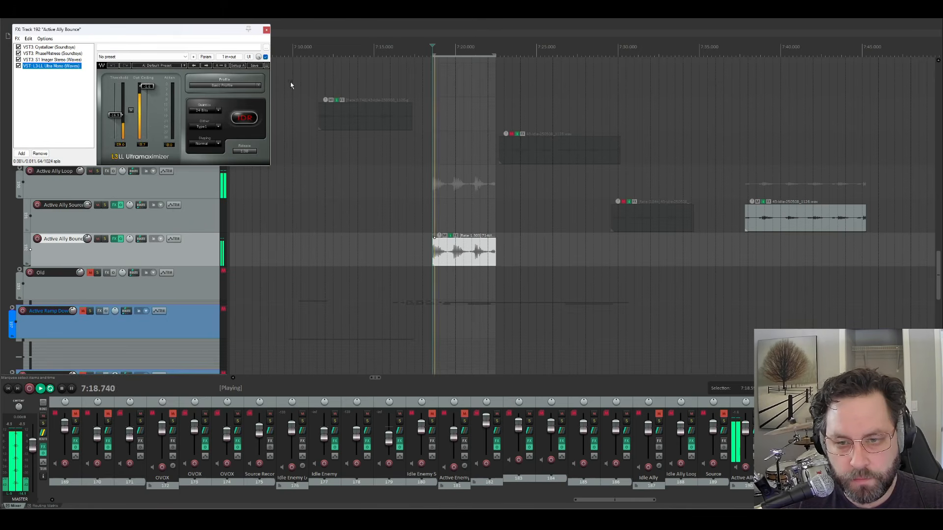